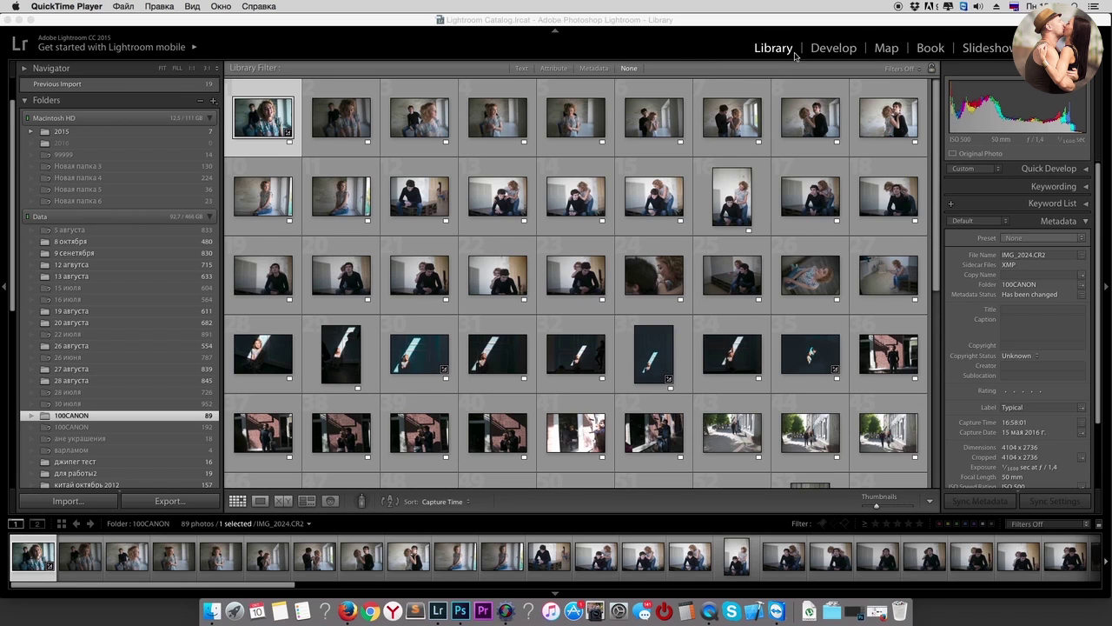
Step: Bring Lightroom to the front and open the Import dialog from the Library's left panel
{"action": "left_click", "coordinate": [590, 33]}
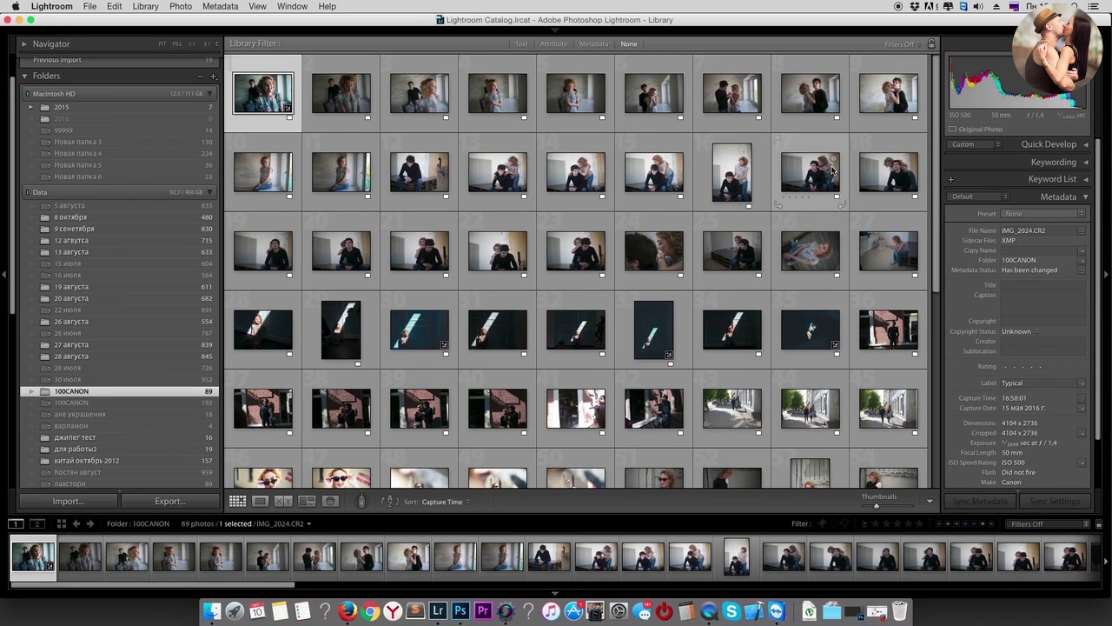
{"action": "left_click", "coordinate": [555, 33]}
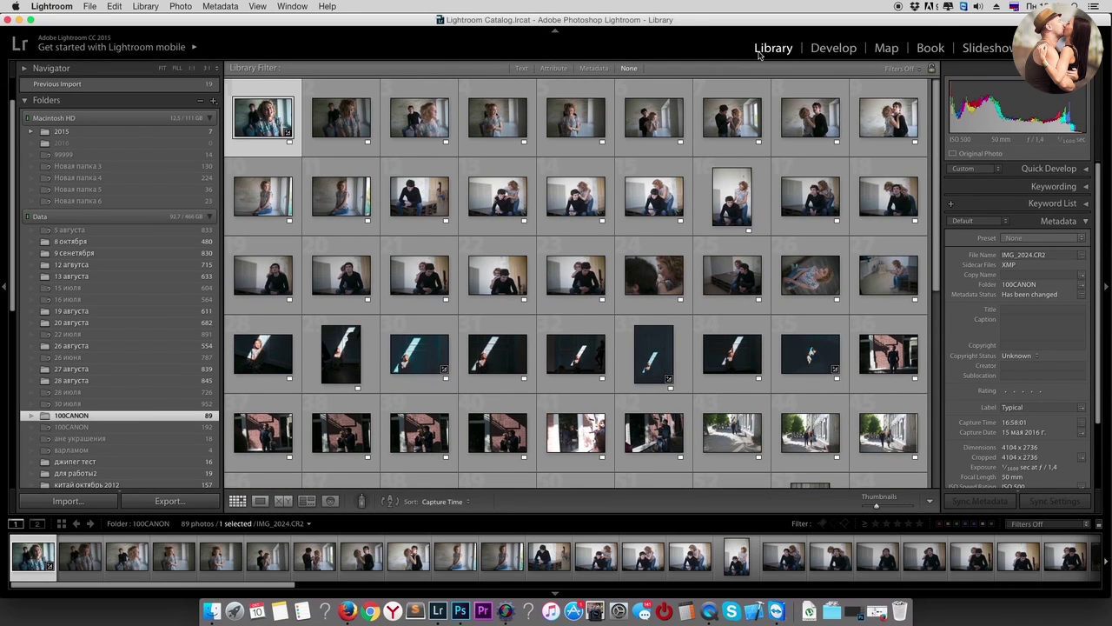
{"action": "key", "text": "super+Tab"}
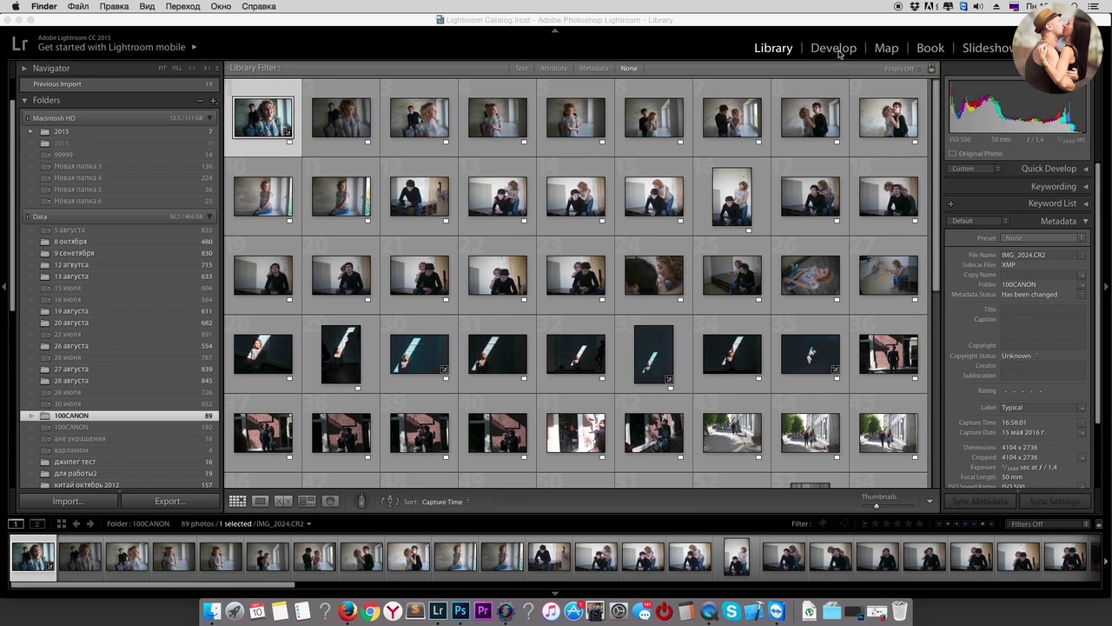
{"action": "left_click", "coordinate": [94, 504]}
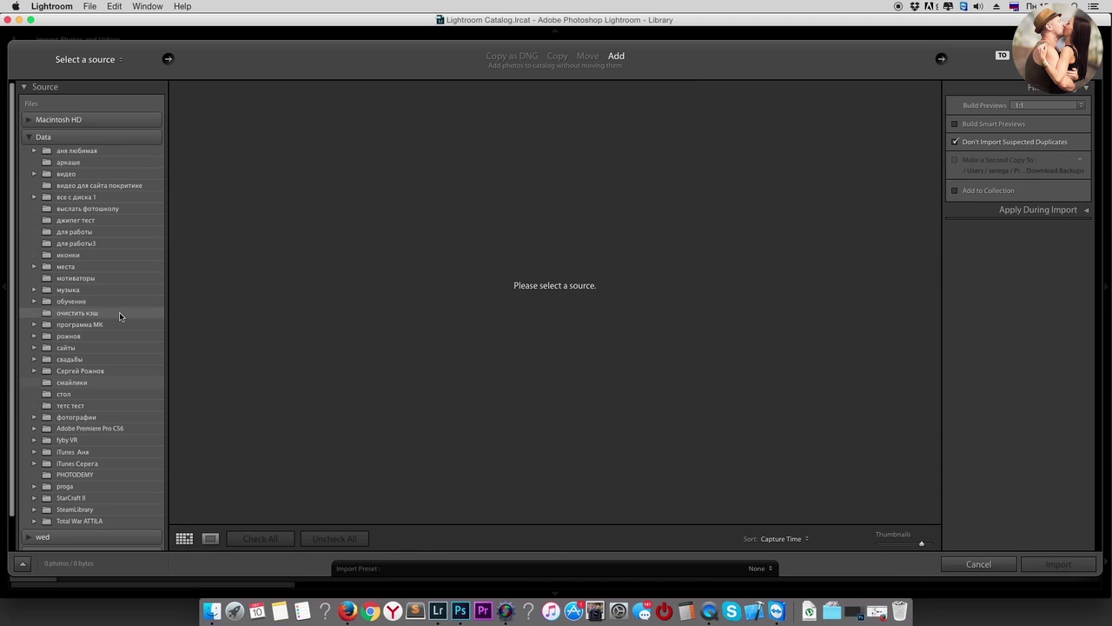
Step: Import all 19 checked photos from the Data > для работы3 folder
{"action": "left_click", "coordinate": [28, 138]}
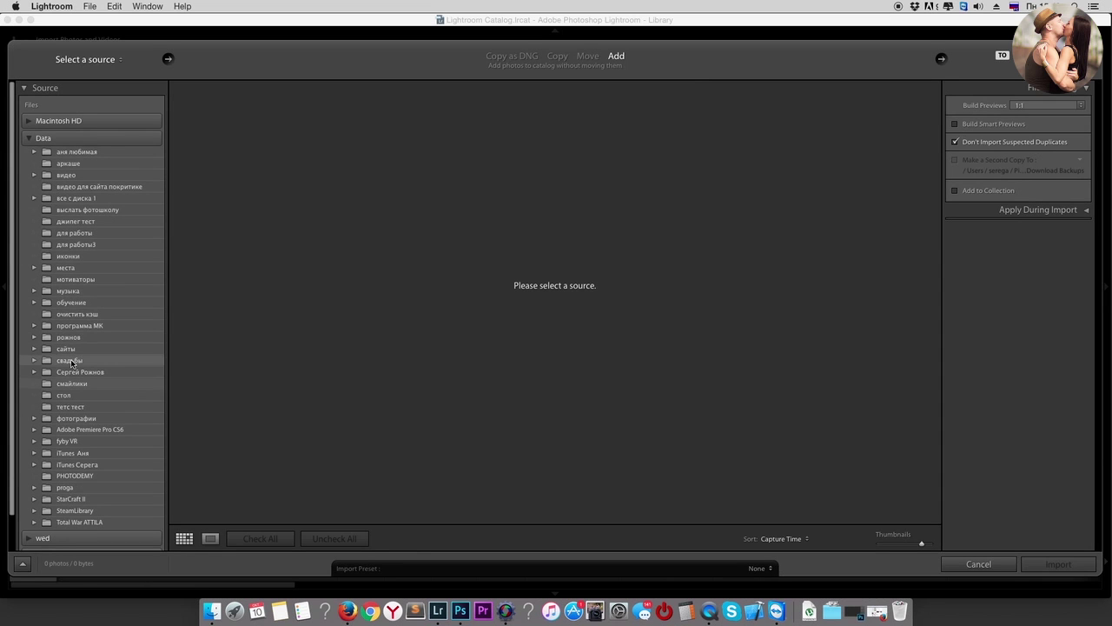
{"action": "left_click", "coordinate": [70, 244]}
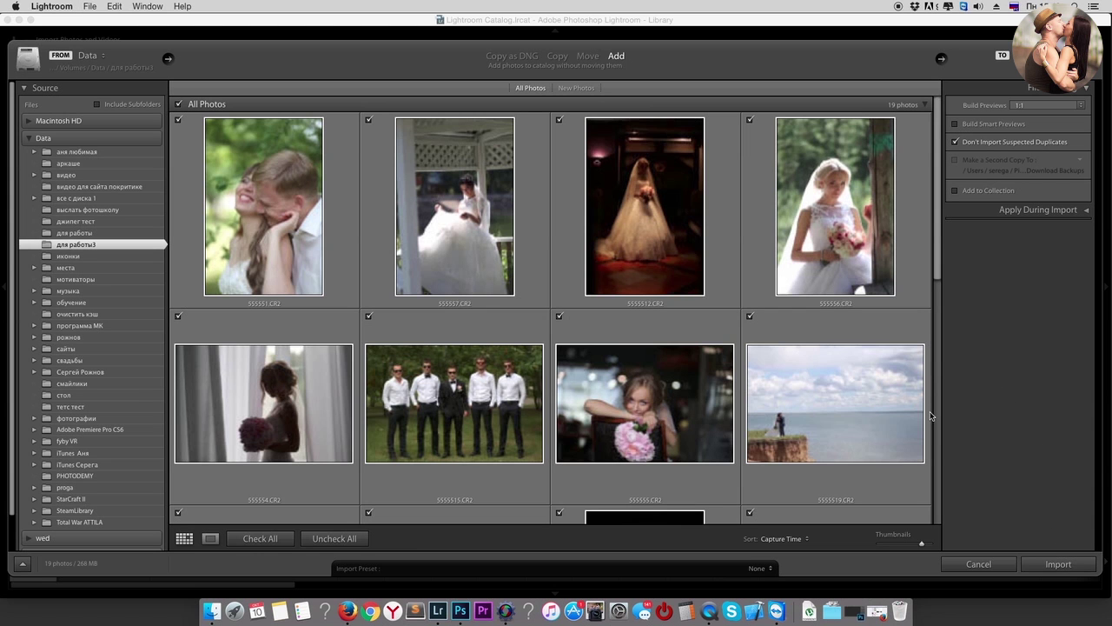
{"action": "left_click", "coordinate": [1055, 565]}
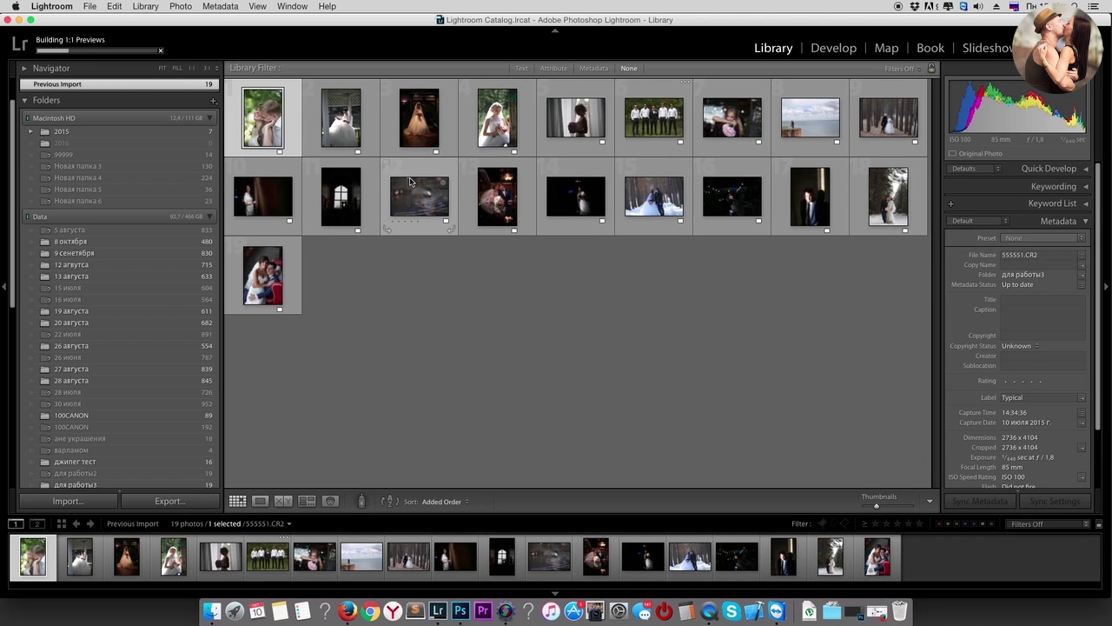
{"action": "mouse_move", "coordinate": [497, 196]}
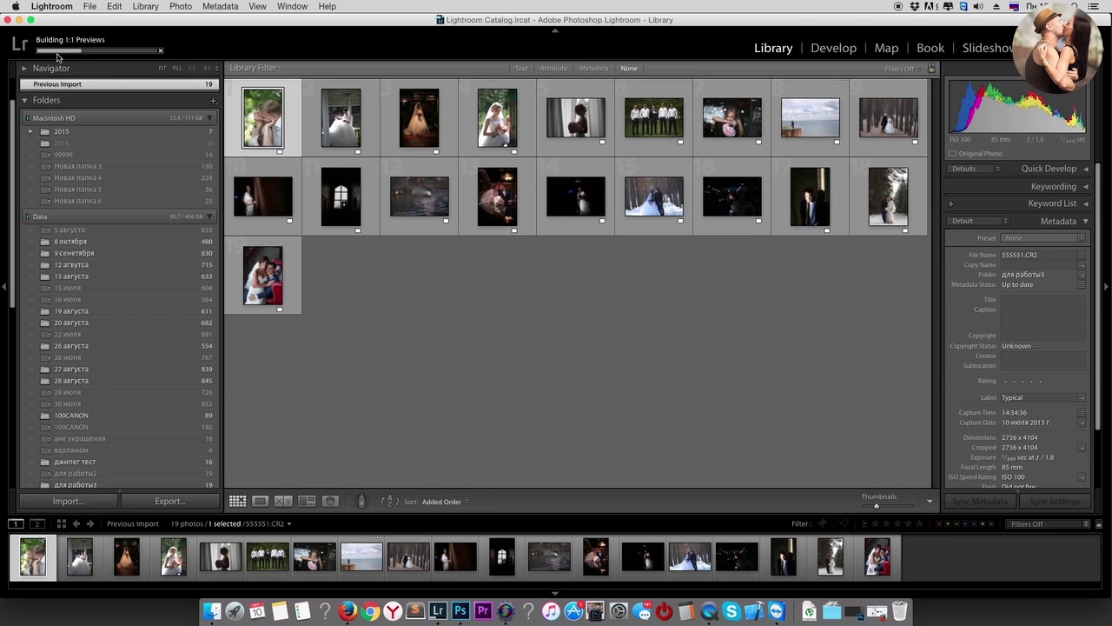
Step: Switch to the Develop module and open the bride photo p12.CR2
{"action": "left_click", "coordinate": [160, 50]}
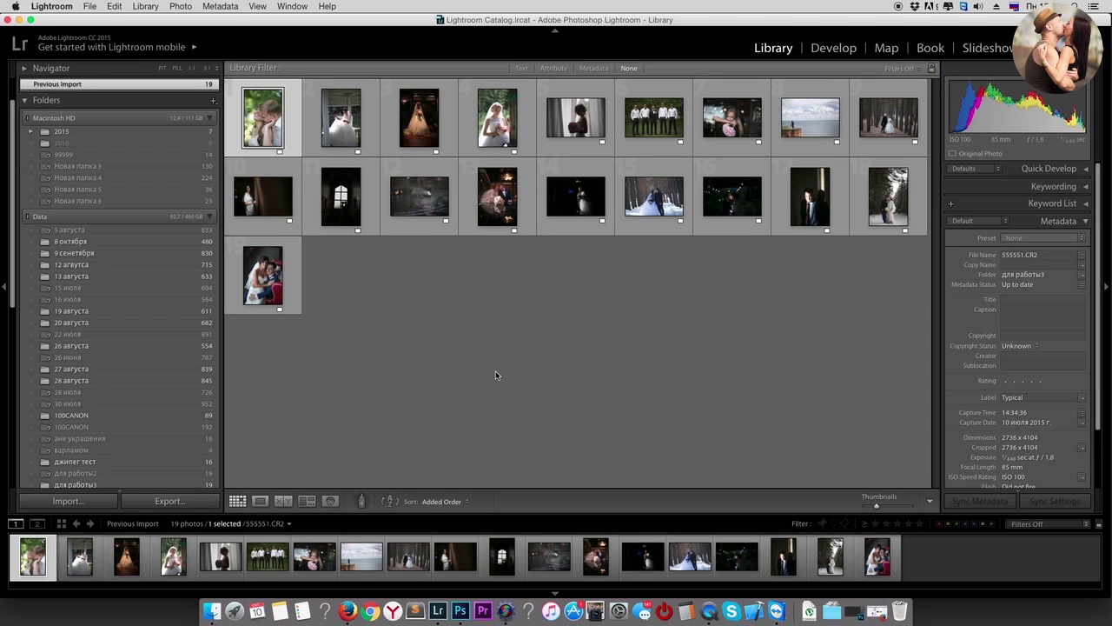
{"action": "mouse_move", "coordinate": [732, 195]}
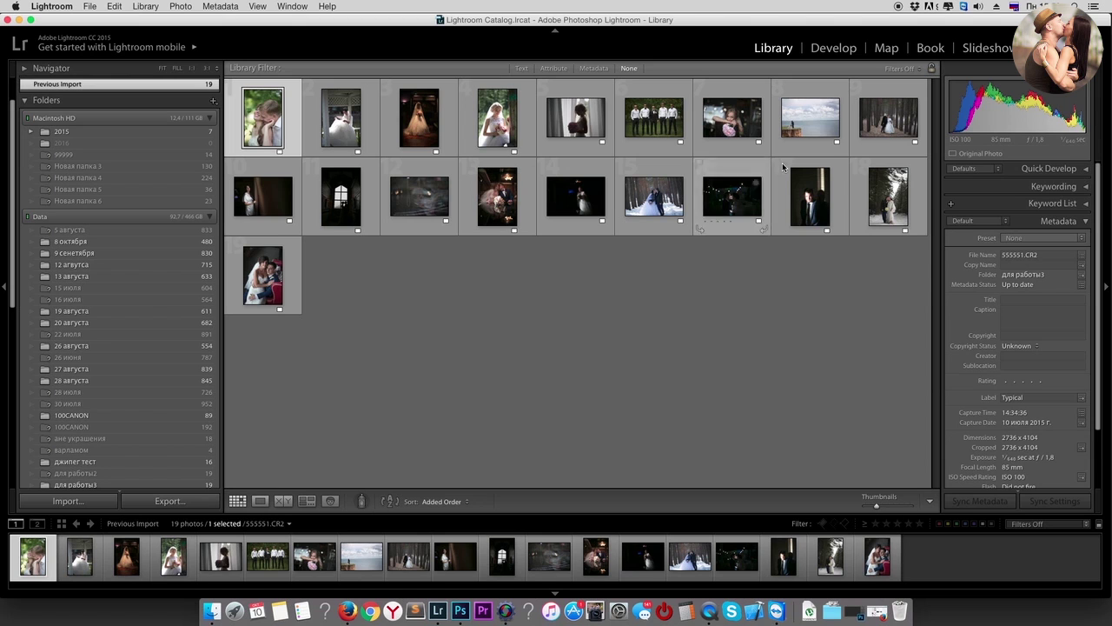
{"action": "left_click", "coordinate": [833, 49]}
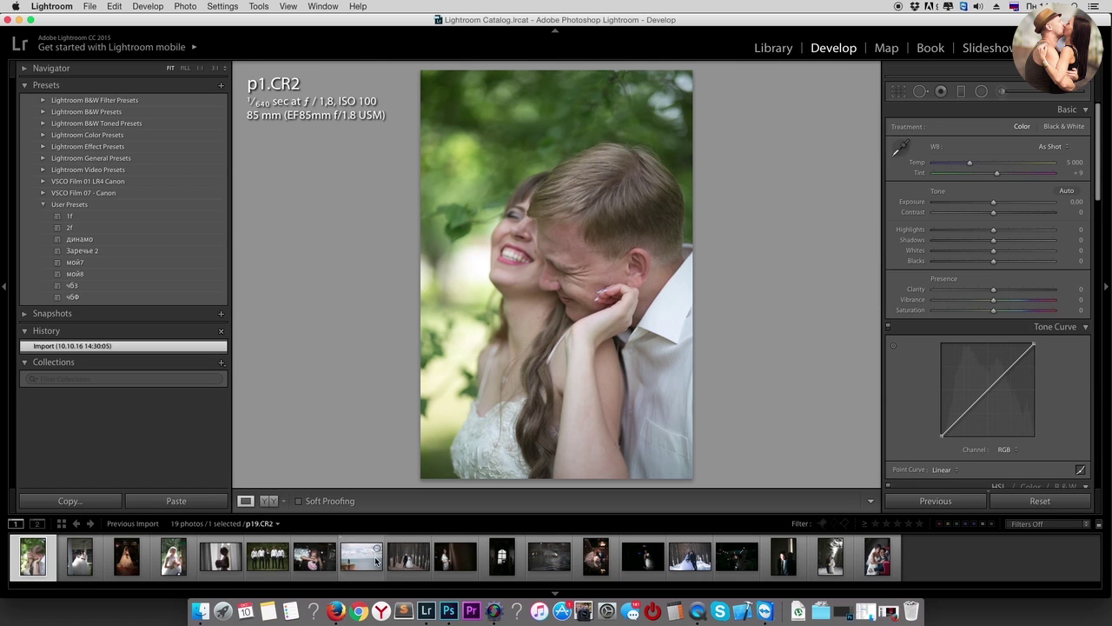
{"action": "left_click", "coordinate": [146, 556]}
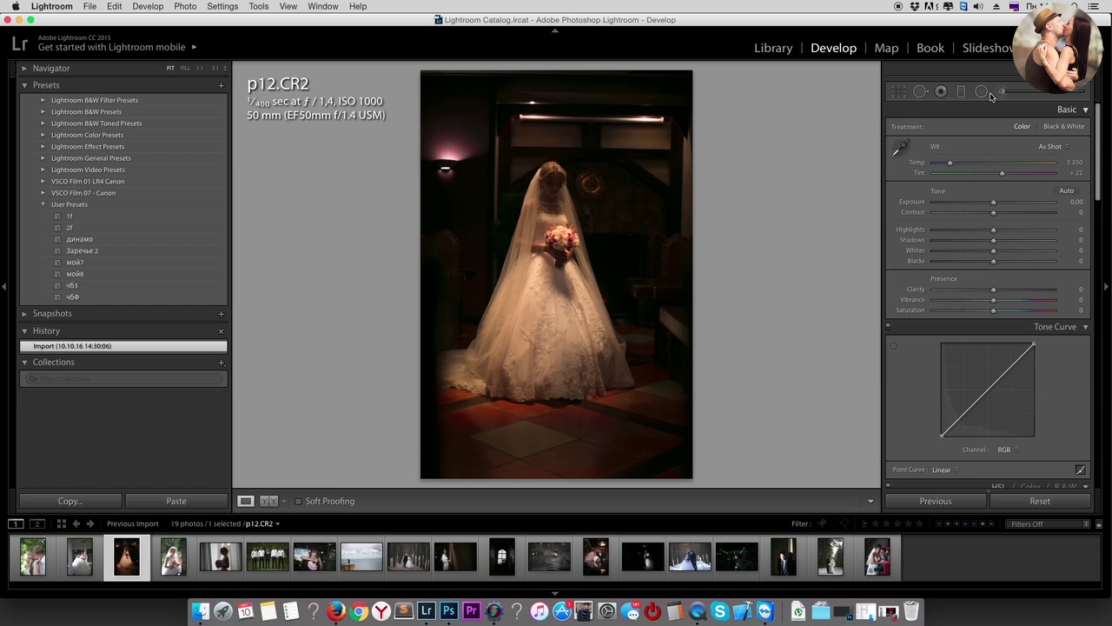
Step: Sample neutral spots on the bride's dress with the WB eyedropper
{"action": "left_click", "coordinate": [900, 153]}
{"action": "left_click", "coordinate": [589, 326]}
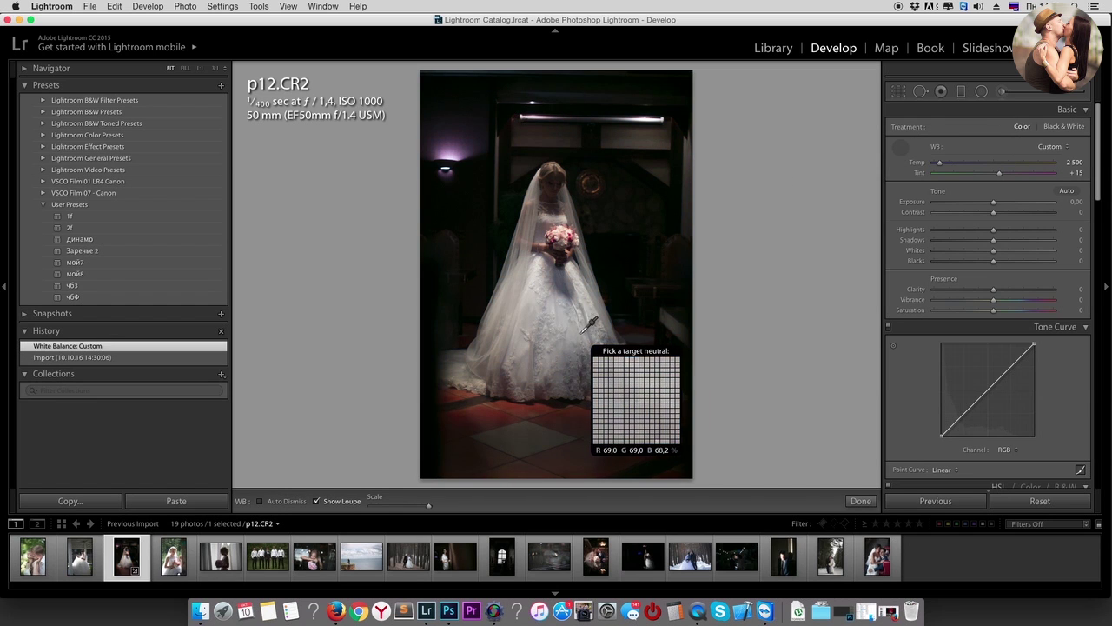
{"action": "left_click", "coordinate": [585, 219]}
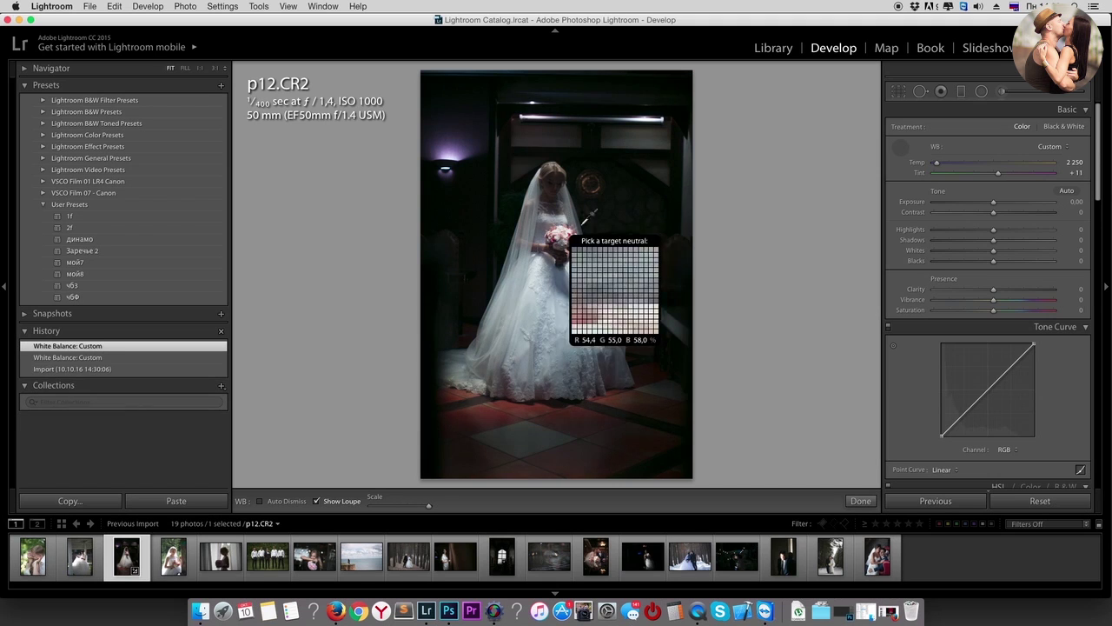
{"action": "left_click", "coordinate": [556, 271]}
{"action": "left_click", "coordinate": [579, 322]}
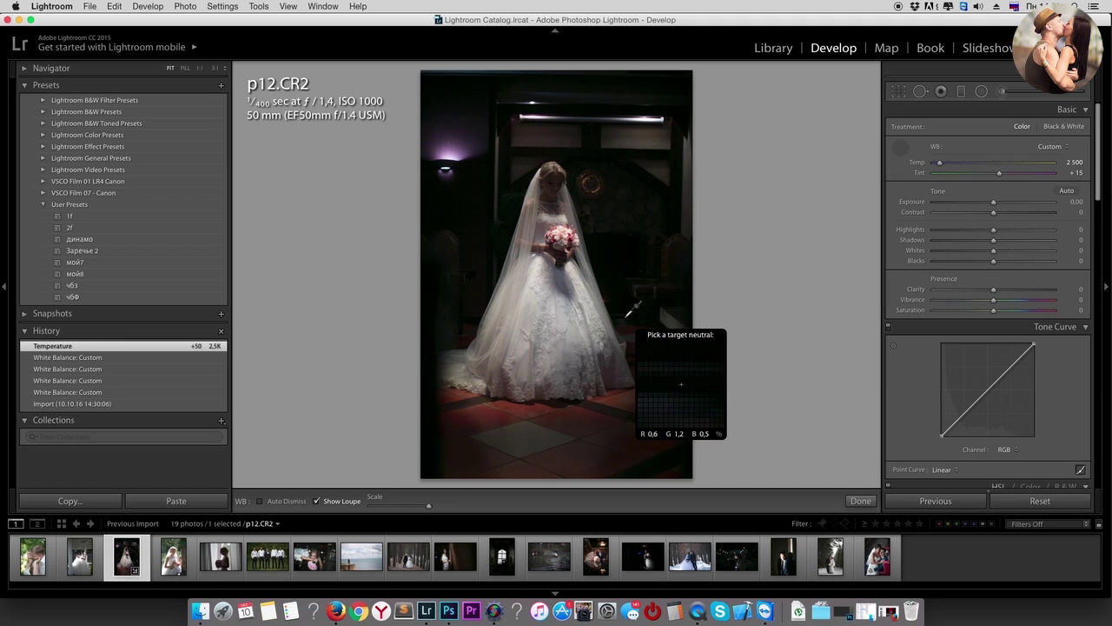
Step: Try Auto white balance, then nudge Temp slightly warmer
{"action": "left_click", "coordinate": [900, 147]}
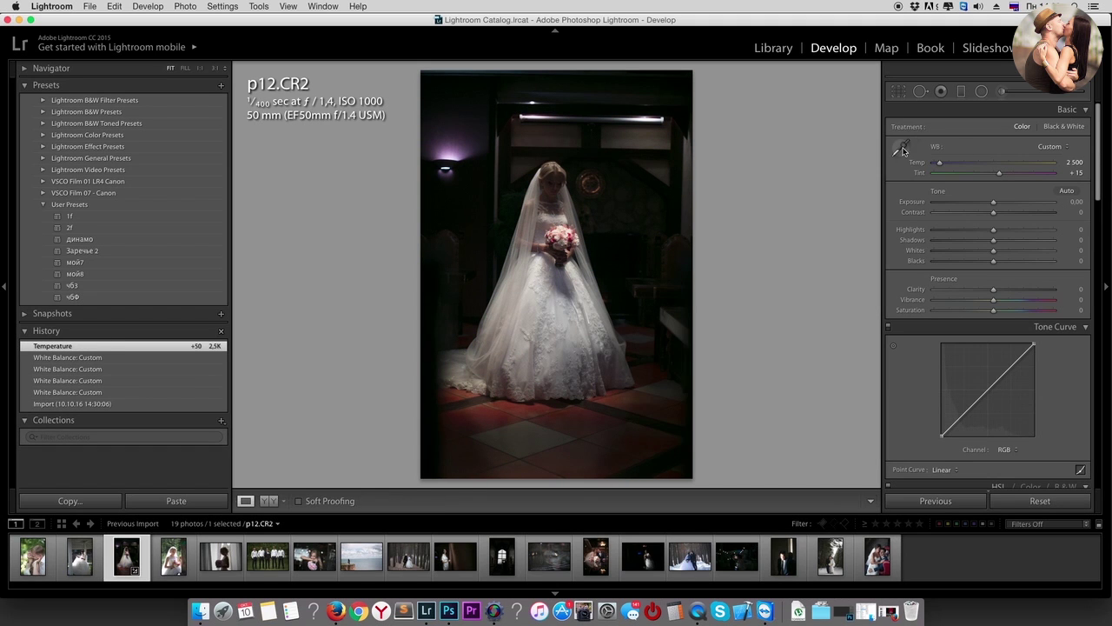
{"action": "left_click", "coordinate": [1053, 147]}
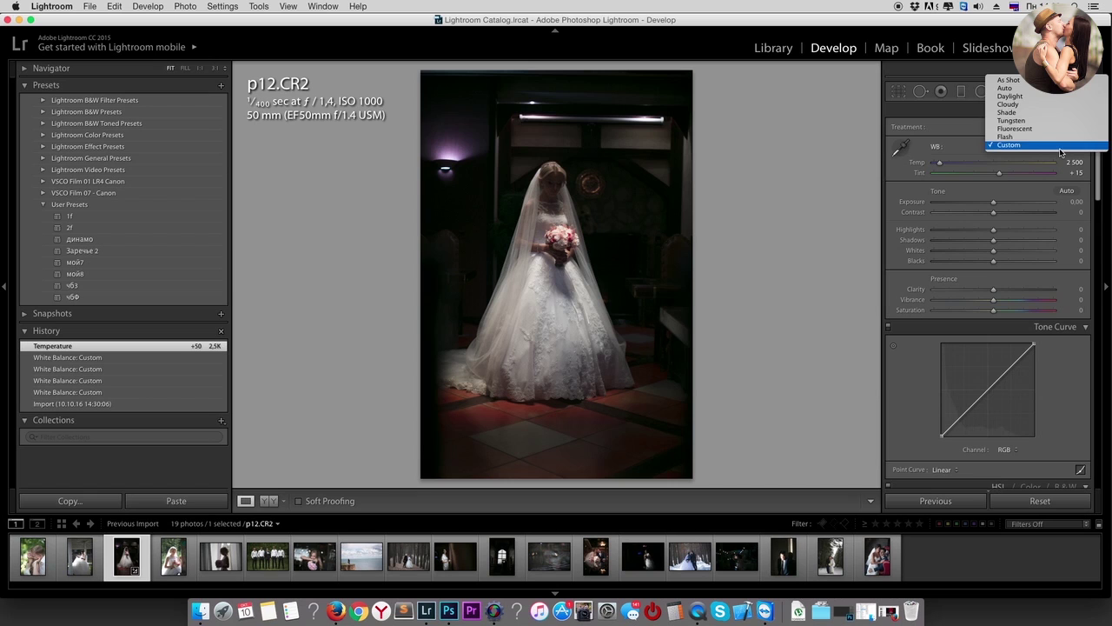
{"action": "left_click", "coordinate": [1030, 90]}
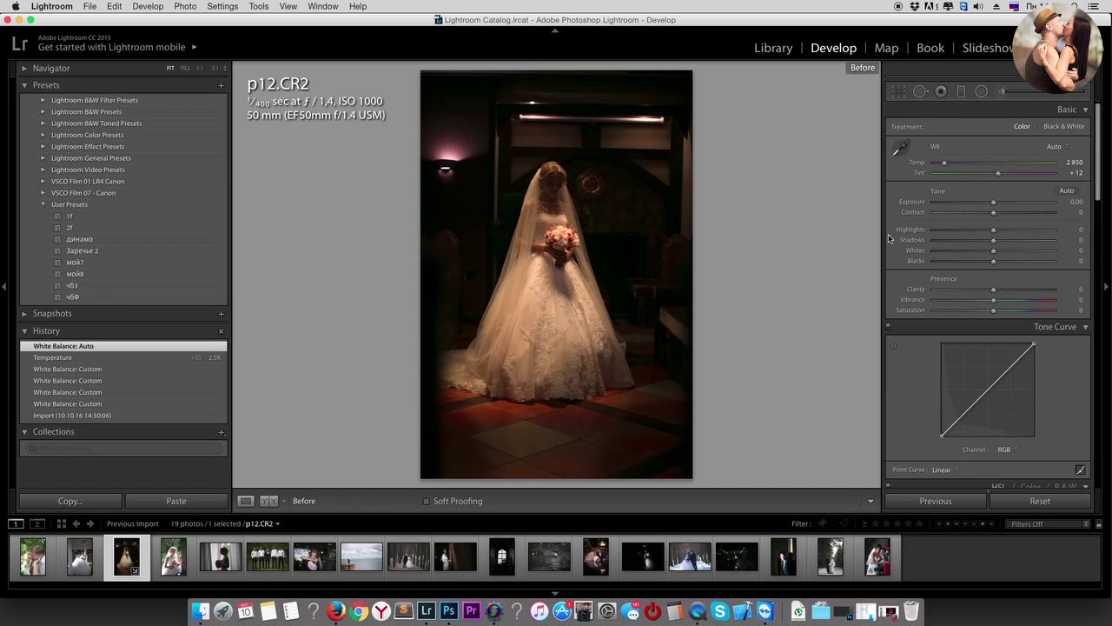
{"action": "mouse_move", "coordinate": [944, 163]}
{"action": "left_mouse_down"}
{"action": "mouse_move", "coordinate": [958, 167]}
{"action": "mouse_move", "coordinate": [949, 163]}
{"action": "left_mouse_up"}
Step: Resample white balance from neutral points on the dress
{"action": "left_click", "coordinate": [900, 147]}
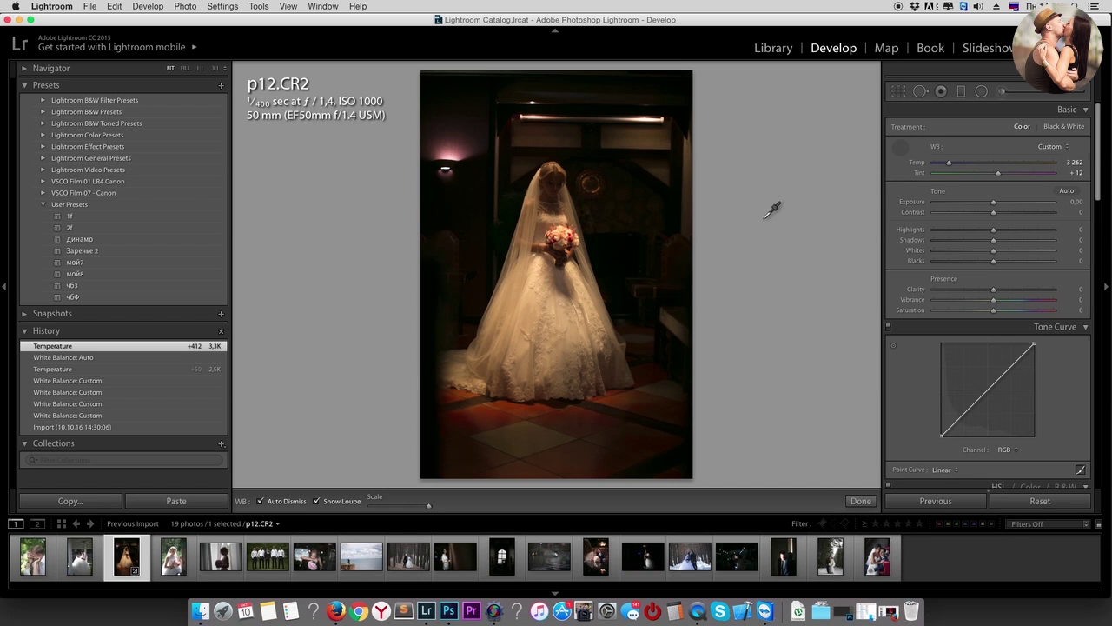
{"action": "left_click", "coordinate": [538, 301]}
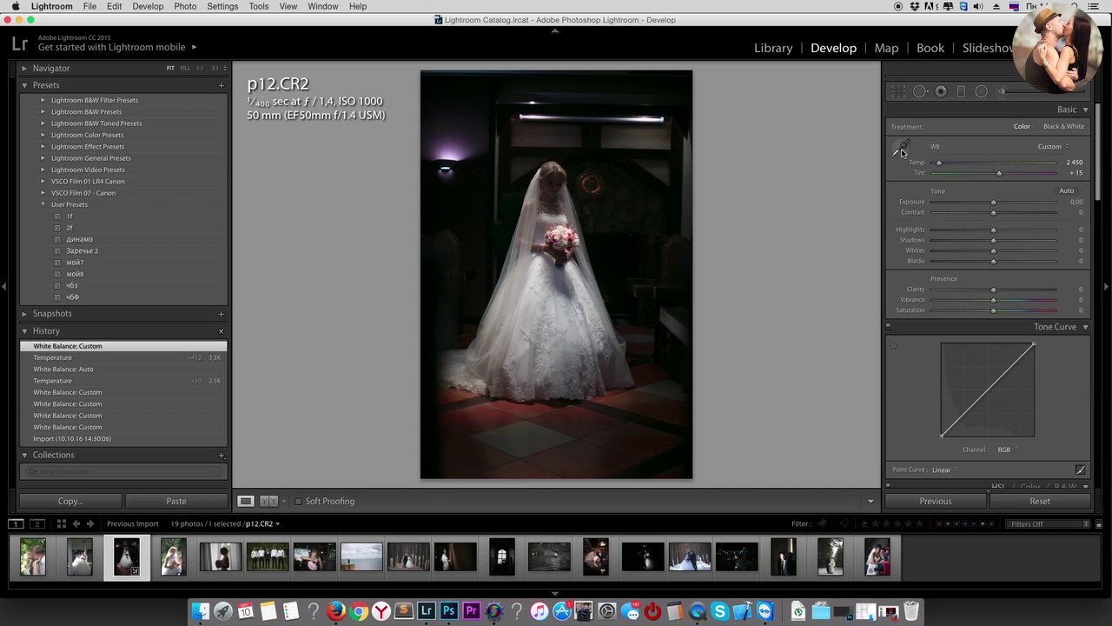
{"action": "left_click", "coordinate": [900, 148]}
{"action": "left_click", "coordinate": [571, 318]}
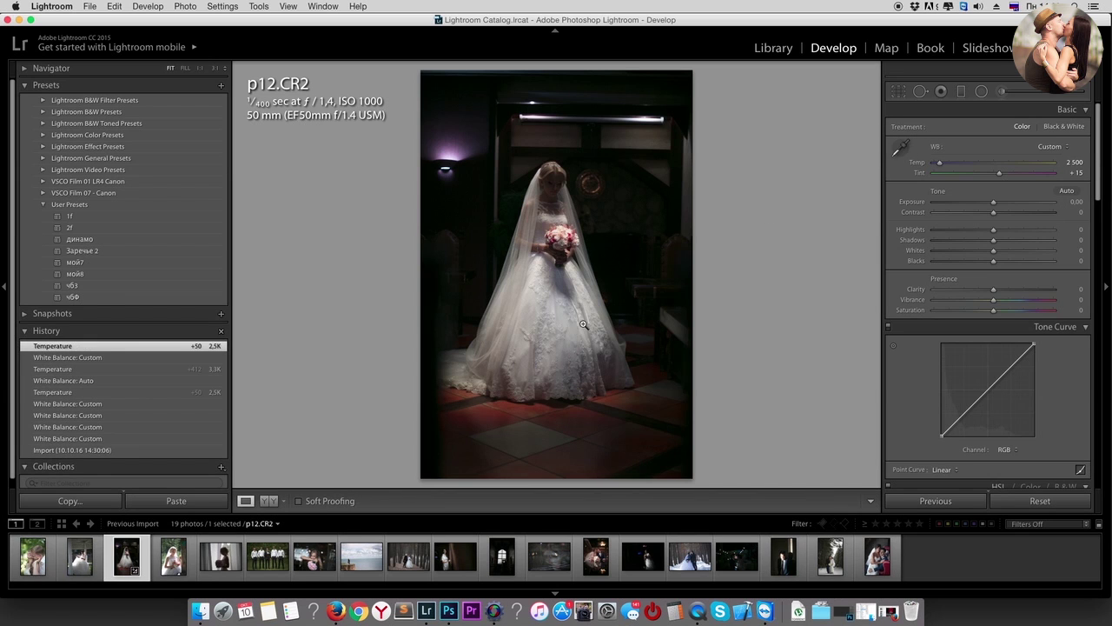
{"action": "left_click", "coordinate": [901, 149]}
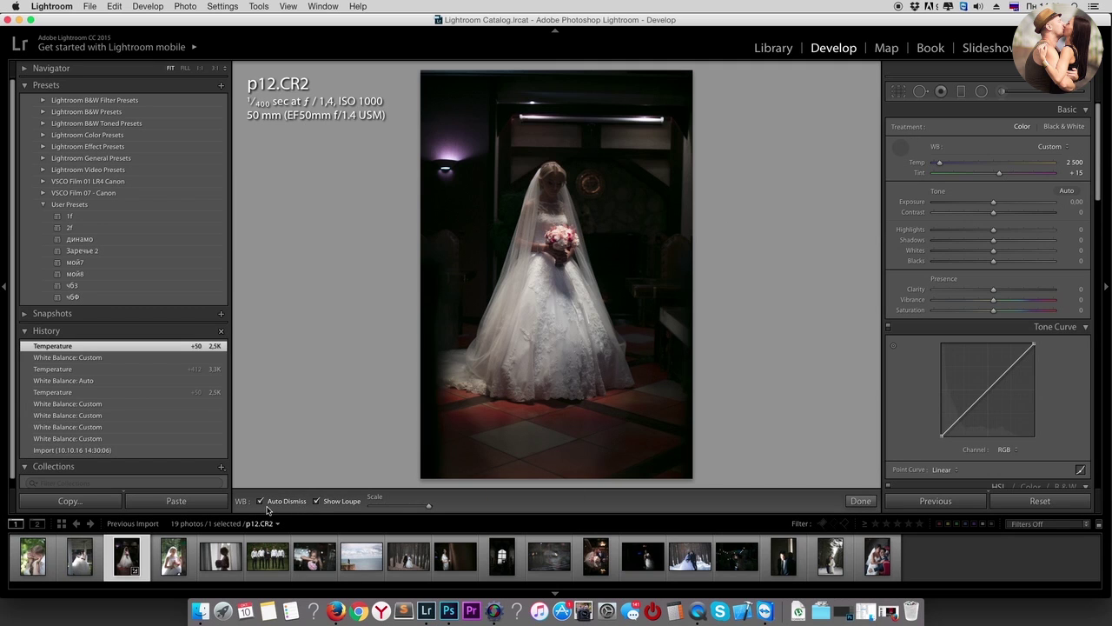
Step: Turn off Auto Dismiss and sample many dress spots, reaching Custom Temp 2 500, Tint +16
{"action": "left_click", "coordinate": [275, 506]}
{"action": "left_click", "coordinate": [567, 340]}
{"action": "left_click", "coordinate": [535, 349]}
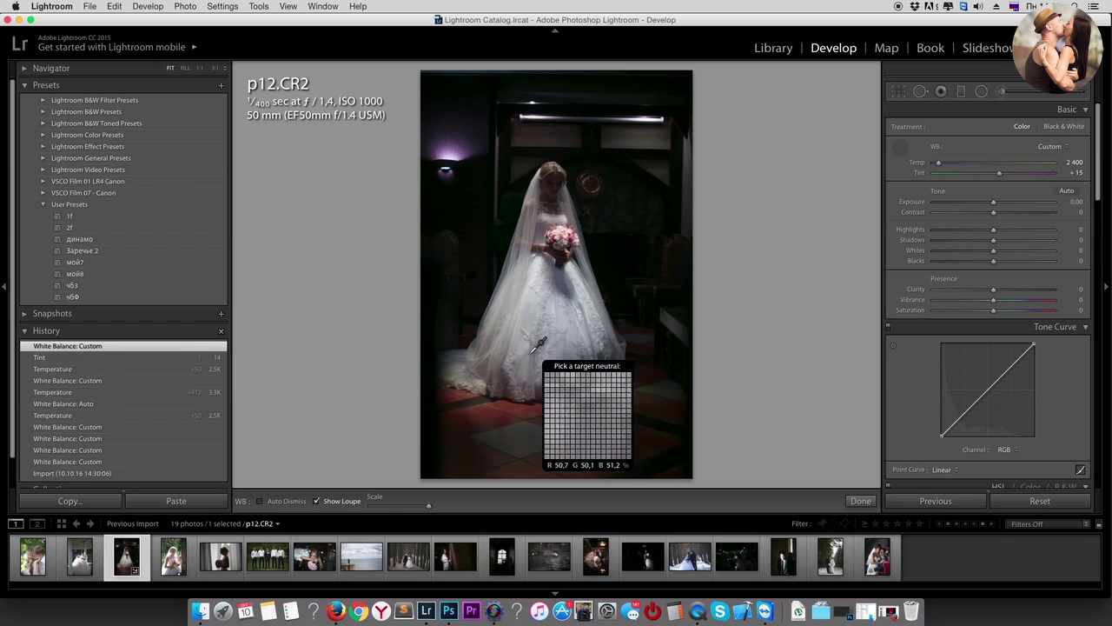
{"action": "left_click", "coordinate": [532, 439]}
{"action": "left_click", "coordinate": [676, 345]}
{"action": "left_click", "coordinate": [642, 304]}
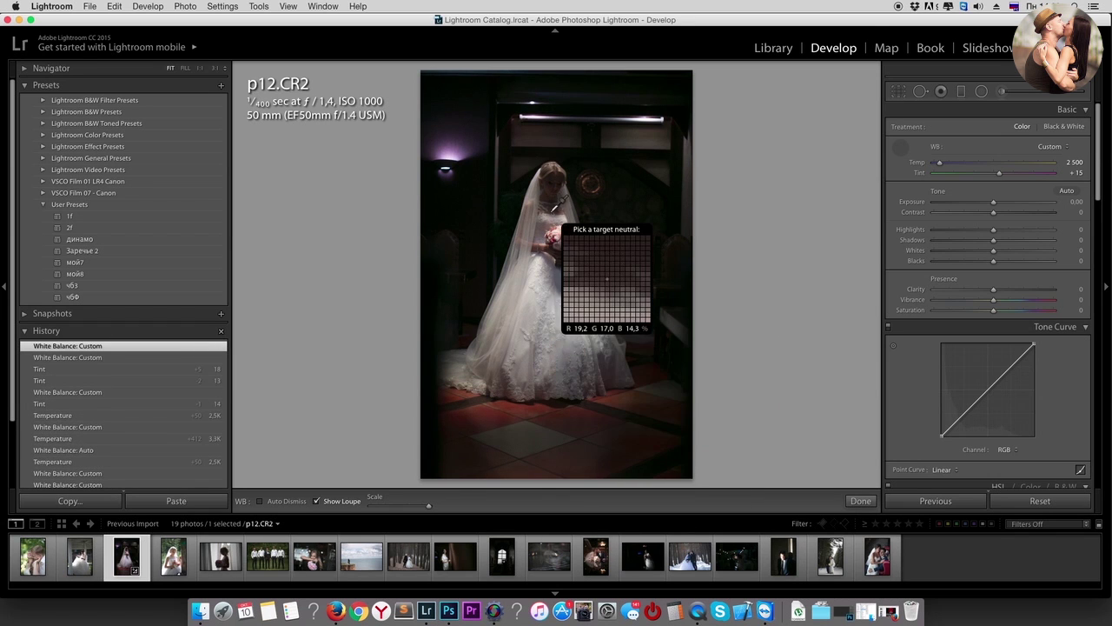
{"action": "left_click", "coordinate": [560, 220]}
{"action": "left_click", "coordinate": [563, 303]}
{"action": "left_click", "coordinate": [575, 334]}
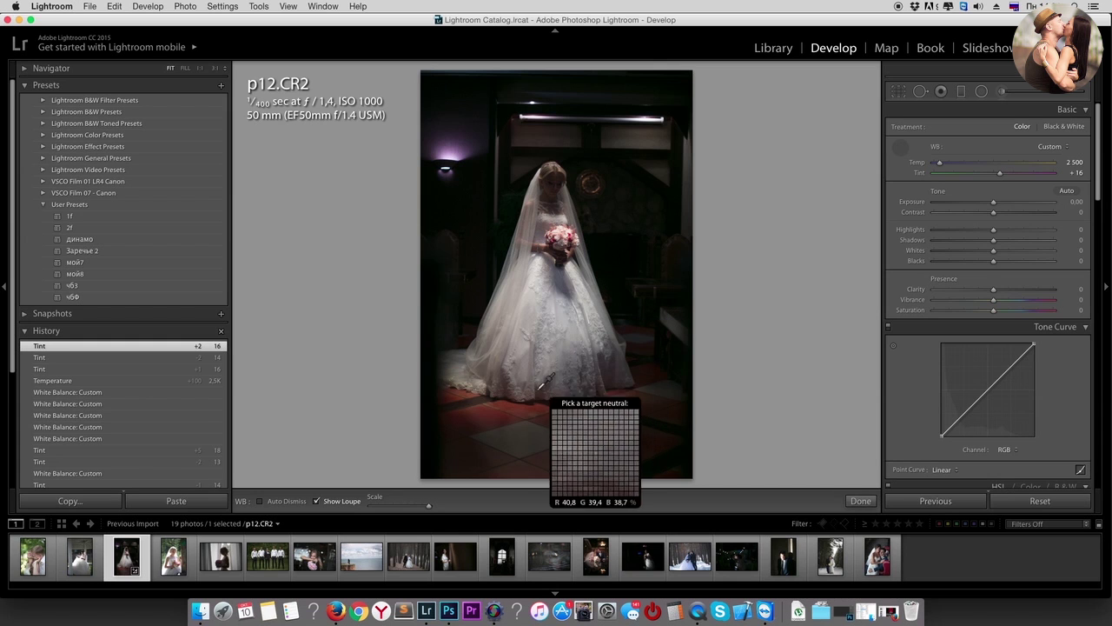
Step: Resample floor, dress and lamp spots for white balance, then lower Temp slightly
{"action": "left_click", "coordinate": [545, 437]}
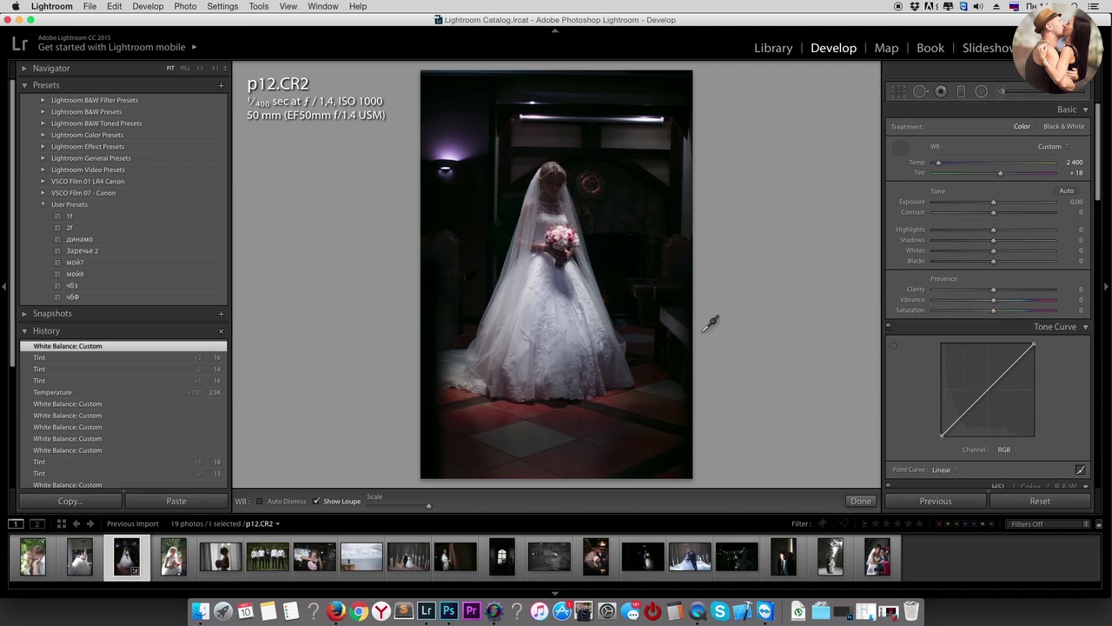
{"action": "left_click", "coordinate": [566, 331]}
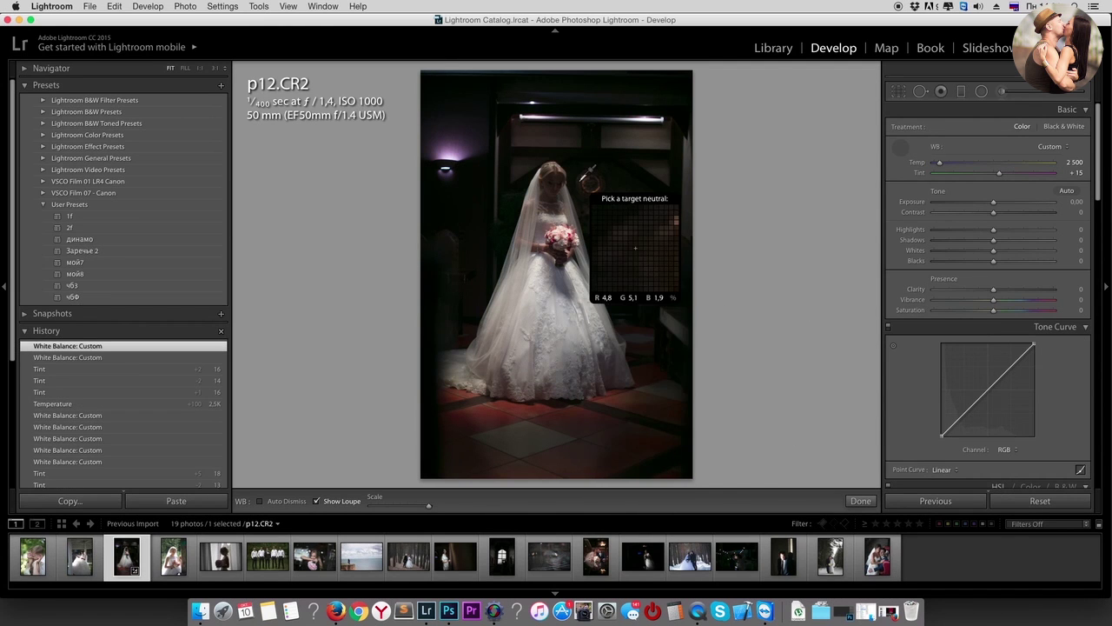
{"action": "left_click", "coordinate": [586, 179]}
{"action": "left_click", "coordinate": [639, 167]}
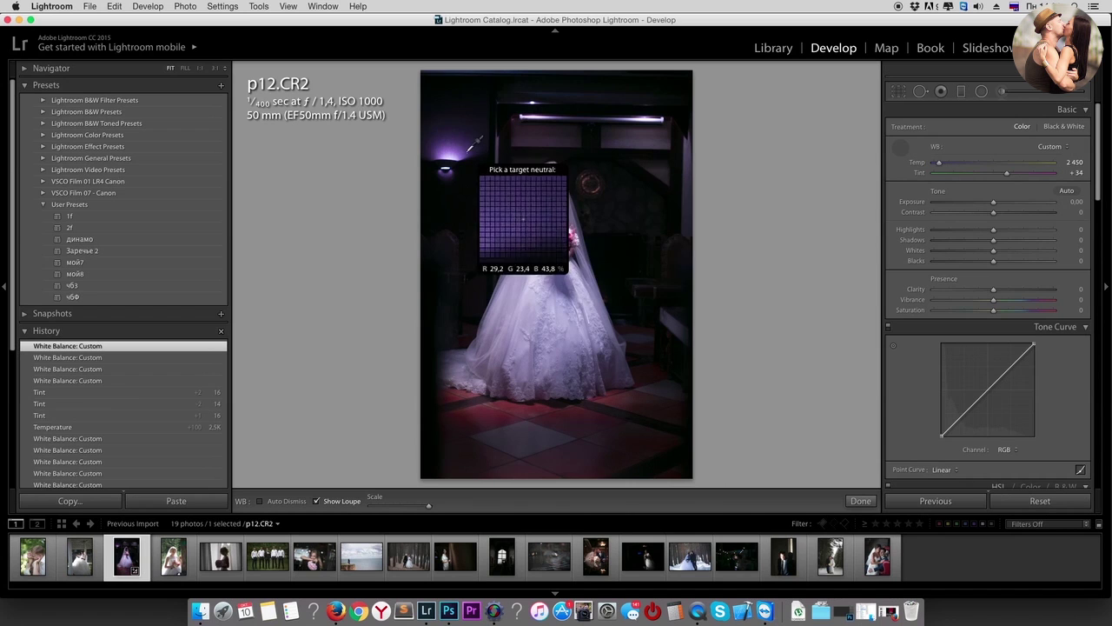
{"action": "left_click", "coordinate": [552, 198]}
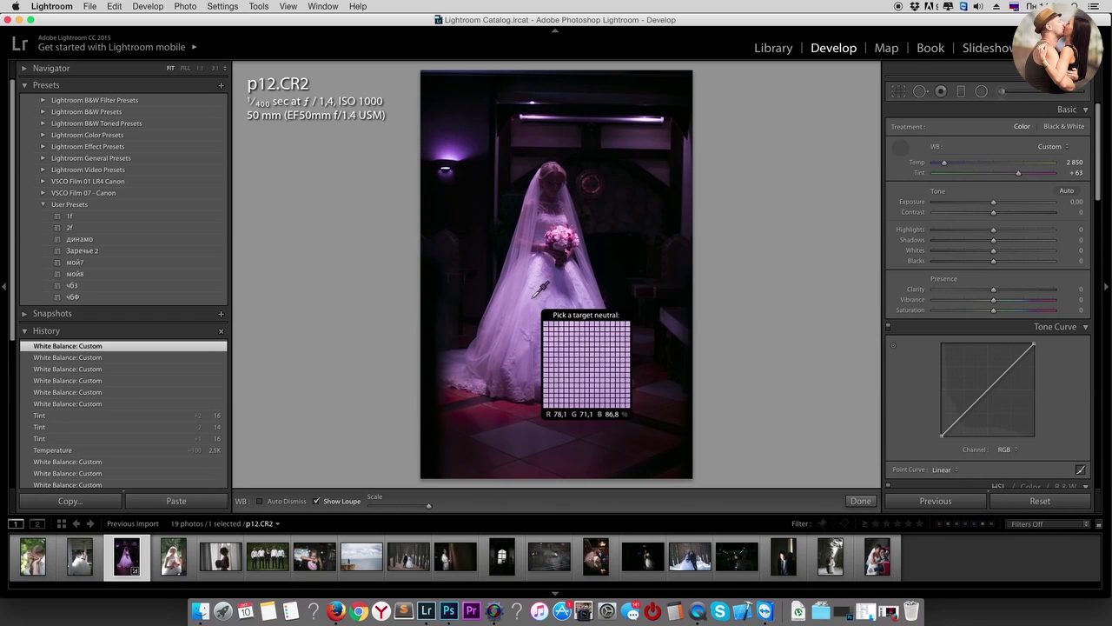
{"action": "left_click", "coordinate": [614, 328]}
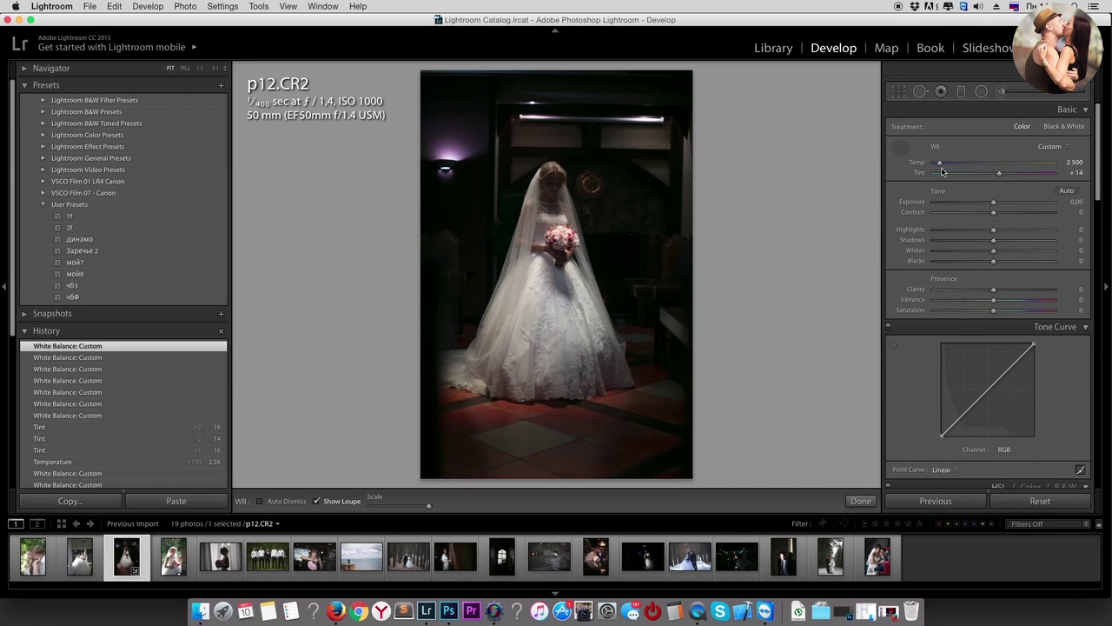
{"action": "left_click_drag", "start_coordinate": [939, 165], "coordinate": [938, 165]}
Step: Open the winter kiss photo p17.CR2 and try an eyedropper sample and a cooler Temp
{"action": "left_click", "coordinate": [696, 556]}
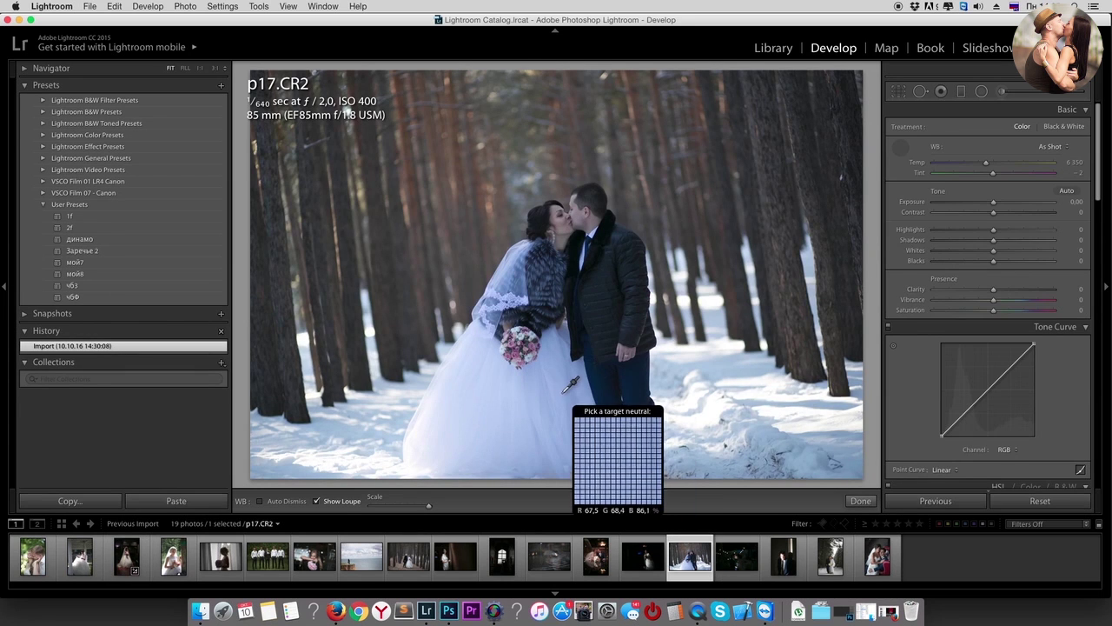
{"action": "left_click", "coordinate": [513, 398]}
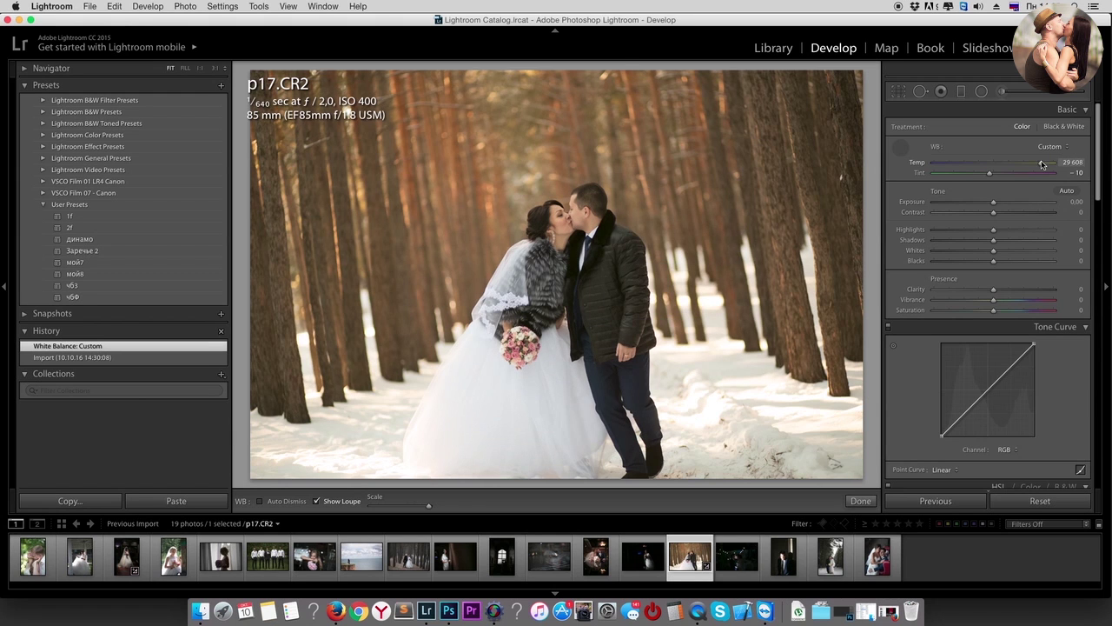
{"action": "mouse_move", "coordinate": [1043, 164]}
{"action": "left_mouse_down"}
{"action": "mouse_move", "coordinate": [1013, 168]}
{"action": "mouse_move", "coordinate": [1022, 165]}
{"action": "left_mouse_up"}
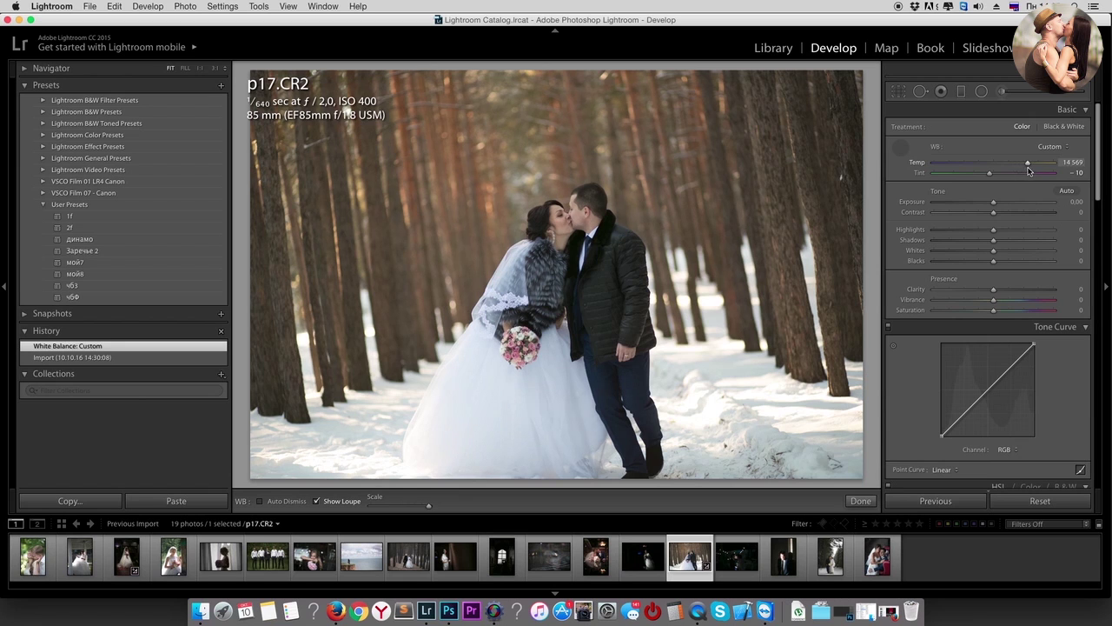
Step: Sample neutral snow, set Temp 16 026, Tint −10, then return to p12.CR2
{"action": "left_click", "coordinate": [905, 140]}
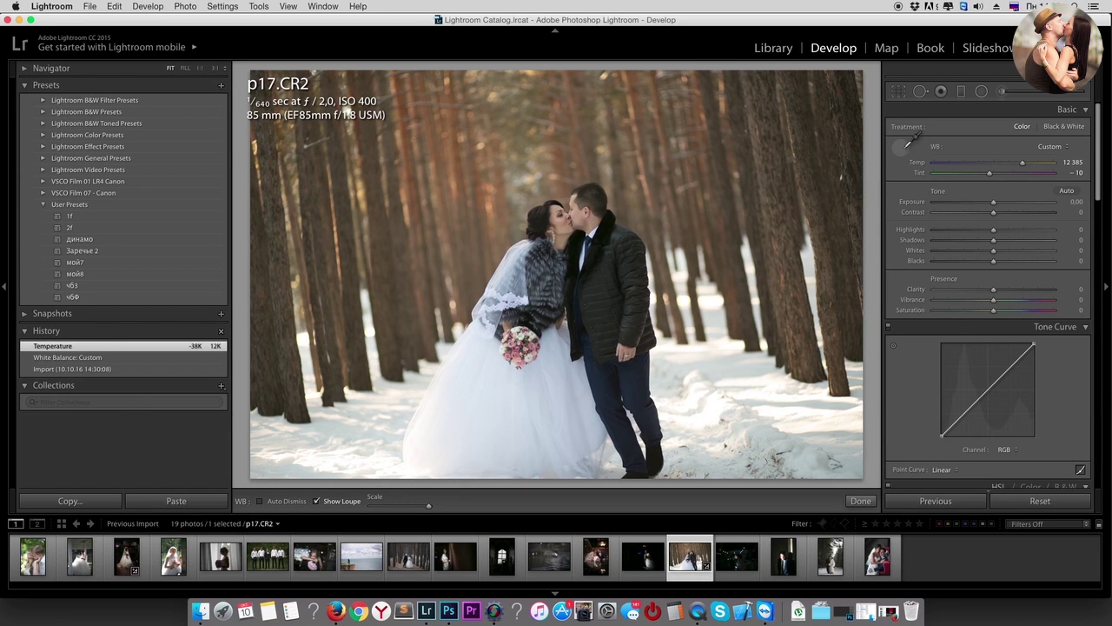
{"action": "left_click", "coordinate": [737, 352]}
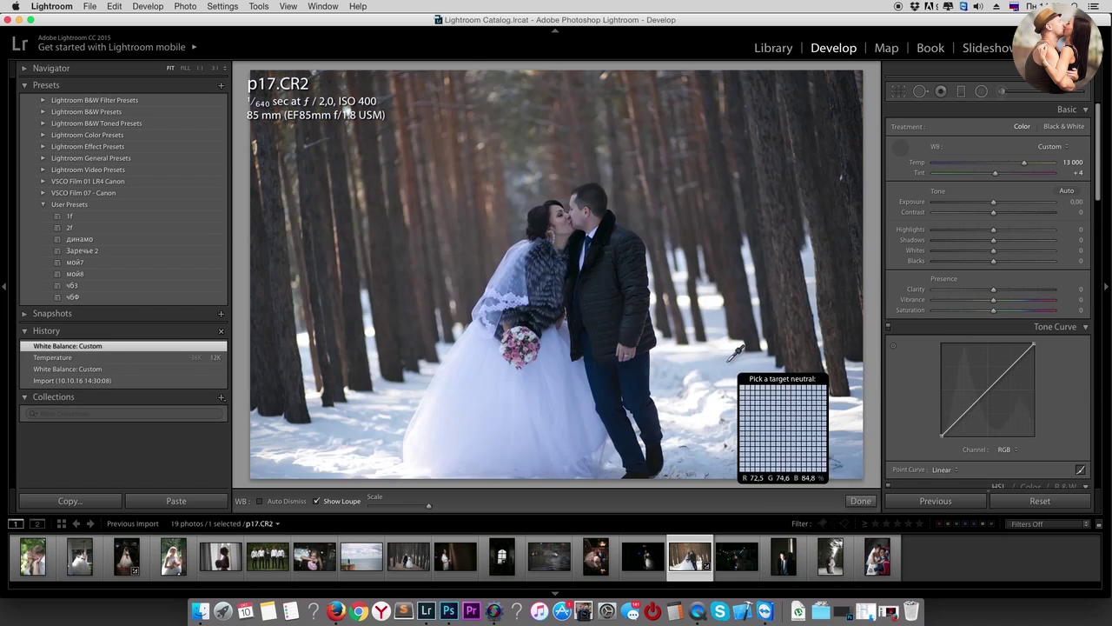
{"action": "left_click", "coordinate": [695, 382]}
{"action": "left_click", "coordinate": [640, 433]}
{"action": "left_click", "coordinate": [509, 388]}
{"action": "left_click", "coordinate": [739, 365]}
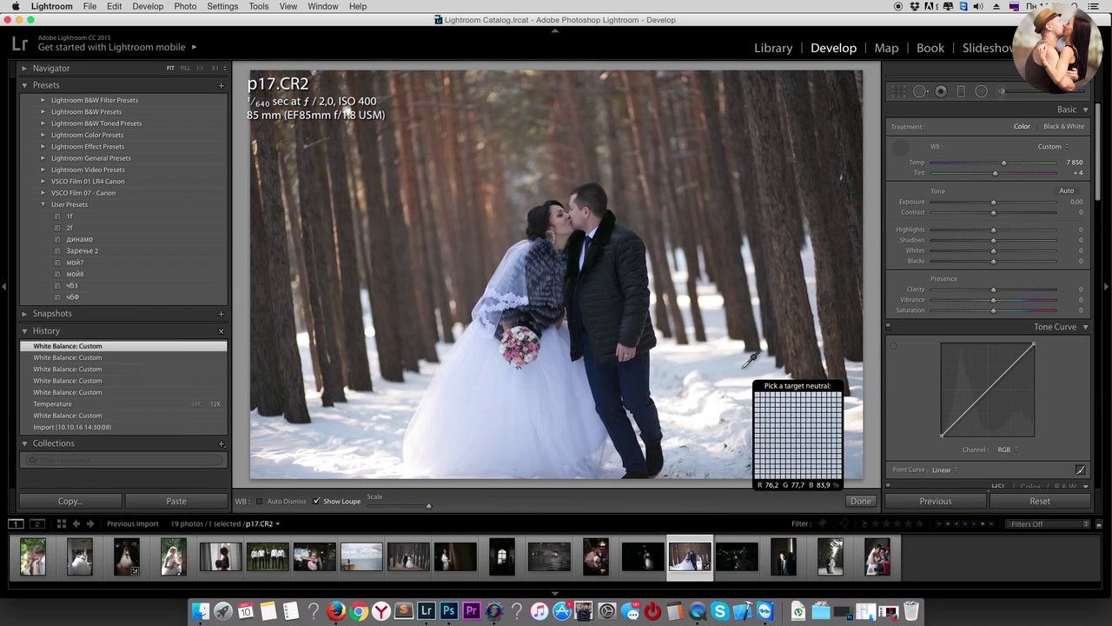
{"action": "left_click", "coordinate": [639, 410]}
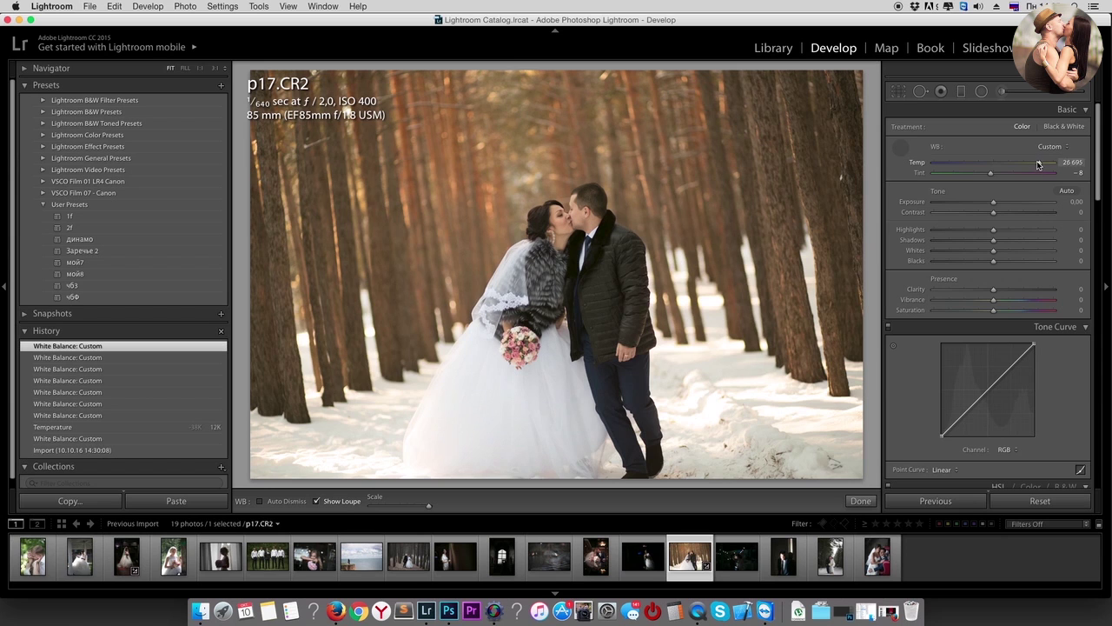
{"action": "left_click_drag", "start_coordinate": [1036, 165], "coordinate": [1031, 165]}
{"action": "left_click", "coordinate": [908, 146]}
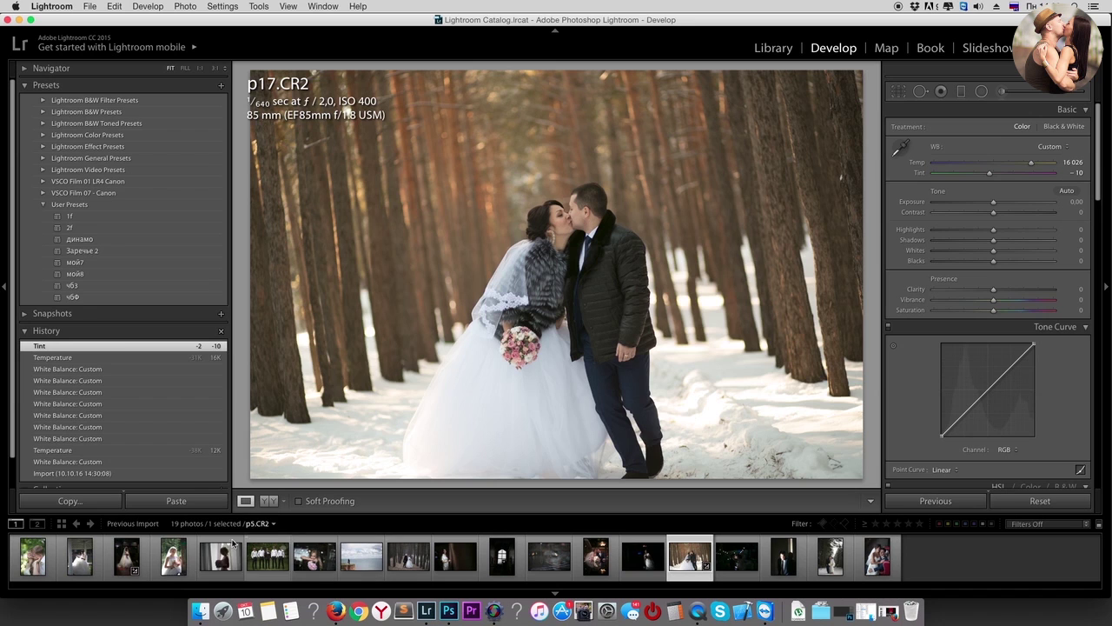
{"action": "left_click", "coordinate": [129, 556]}
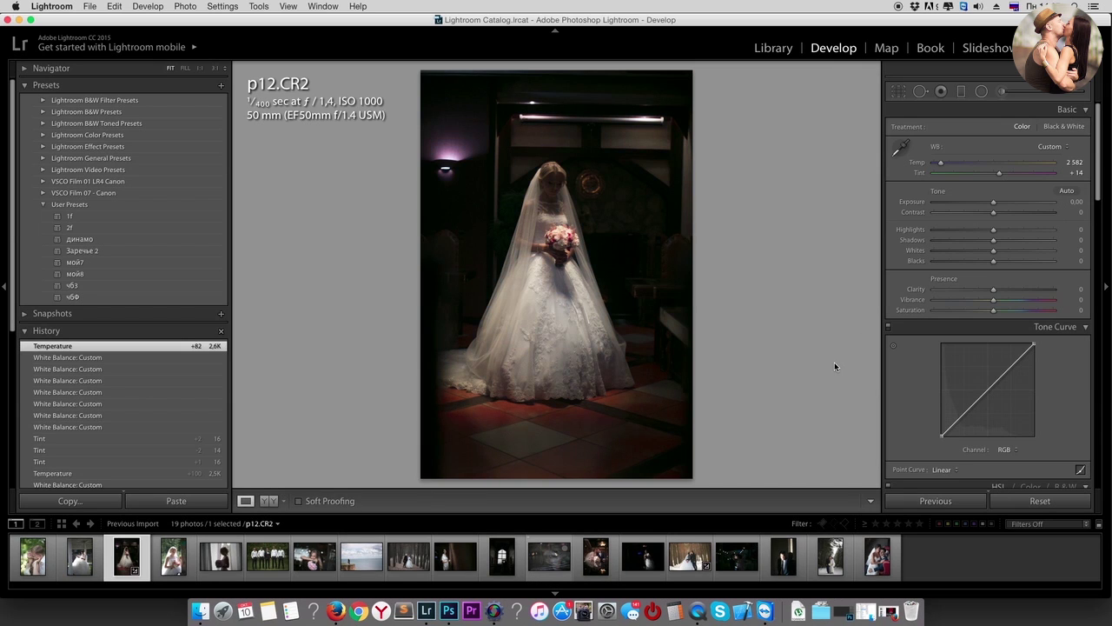
Step: Compare Before/After, test Temp, and resample white balance to Temp 2 500, Tint +15
{"action": "key", "text": "backslash"}
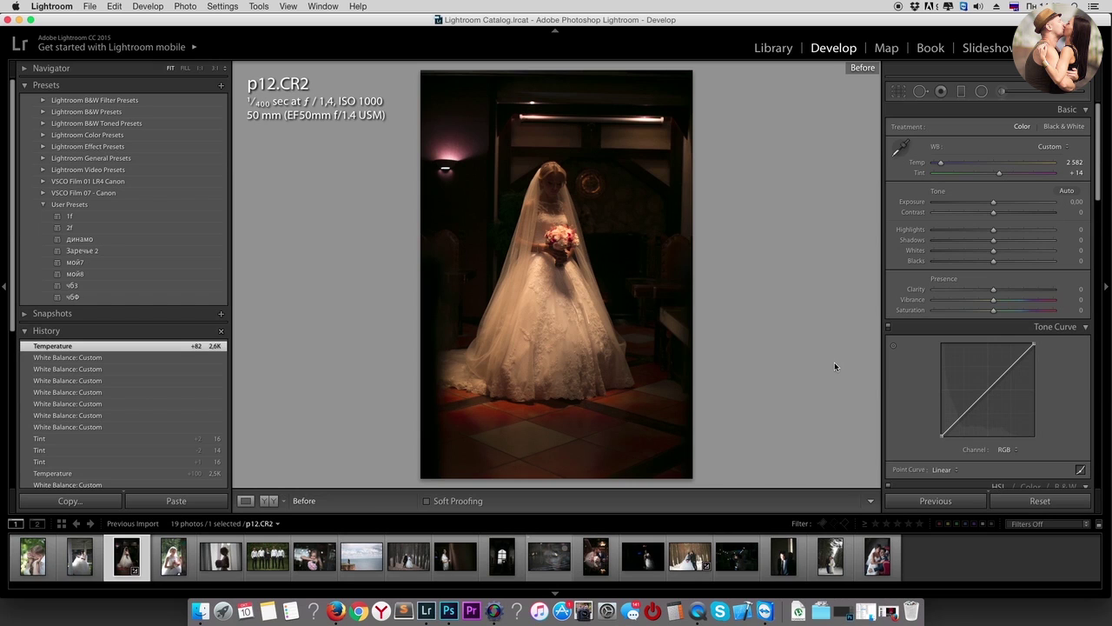
{"action": "key", "text": "backslash"}
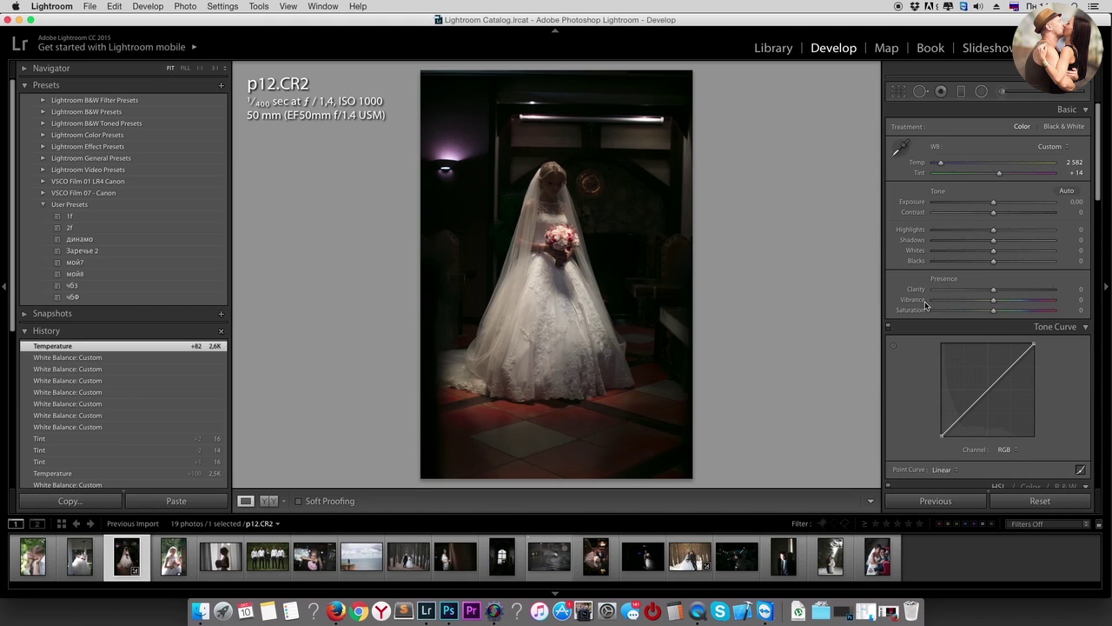
{"action": "left_click", "coordinate": [975, 163]}
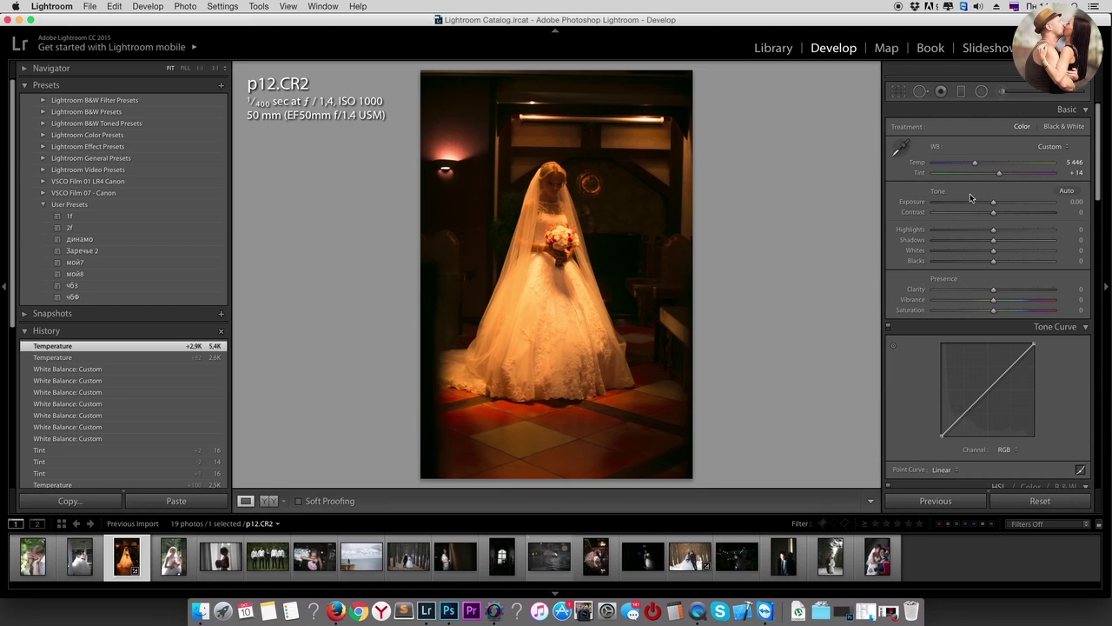
{"action": "mouse_move", "coordinate": [977, 166]}
{"action": "left_mouse_down"}
{"action": "mouse_move", "coordinate": [934, 165]}
{"action": "mouse_move", "coordinate": [1051, 164]}
{"action": "mouse_move", "coordinate": [935, 164]}
{"action": "mouse_move", "coordinate": [1051, 174]}
{"action": "mouse_move", "coordinate": [949, 173]}
{"action": "left_mouse_up"}
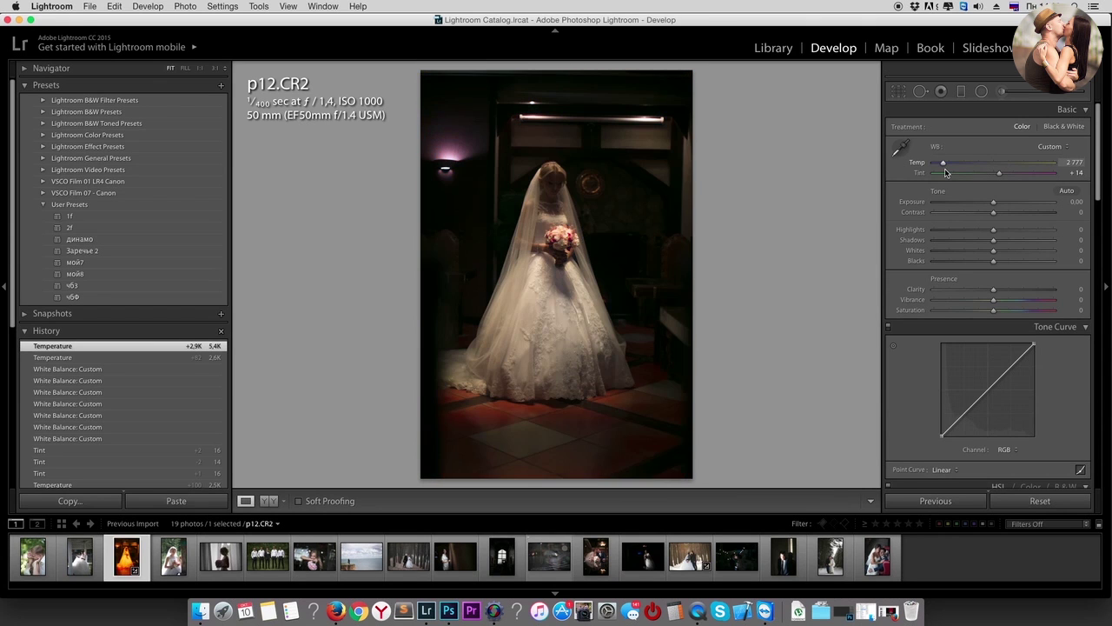
{"action": "left_click", "coordinate": [901, 147]}
{"action": "left_click", "coordinate": [451, 383]}
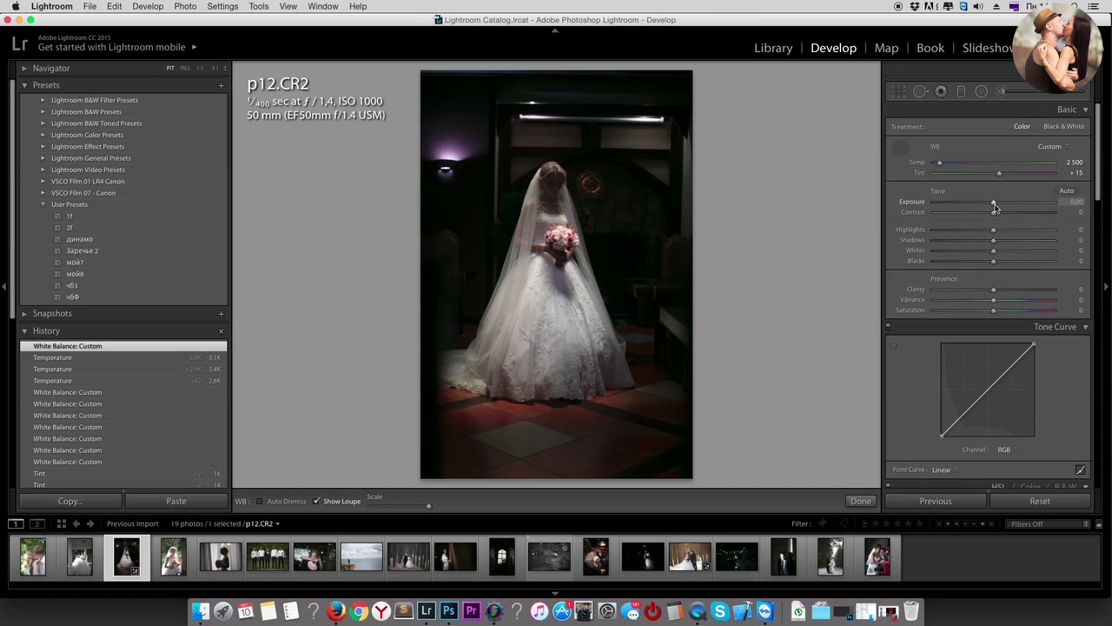
Step: Try Exposure at +0.85 and −0.85, then settle at +0.55
{"action": "mouse_move", "coordinate": [994, 205]}
{"action": "left_mouse_down"}
{"action": "mouse_move", "coordinate": [1004, 206]}
{"action": "mouse_move", "coordinate": [964, 206]}
{"action": "mouse_move", "coordinate": [1024, 206]}
{"action": "mouse_move", "coordinate": [1006, 209]}
{"action": "left_mouse_up"}
{"action": "double_click", "coordinate": [995, 205]}
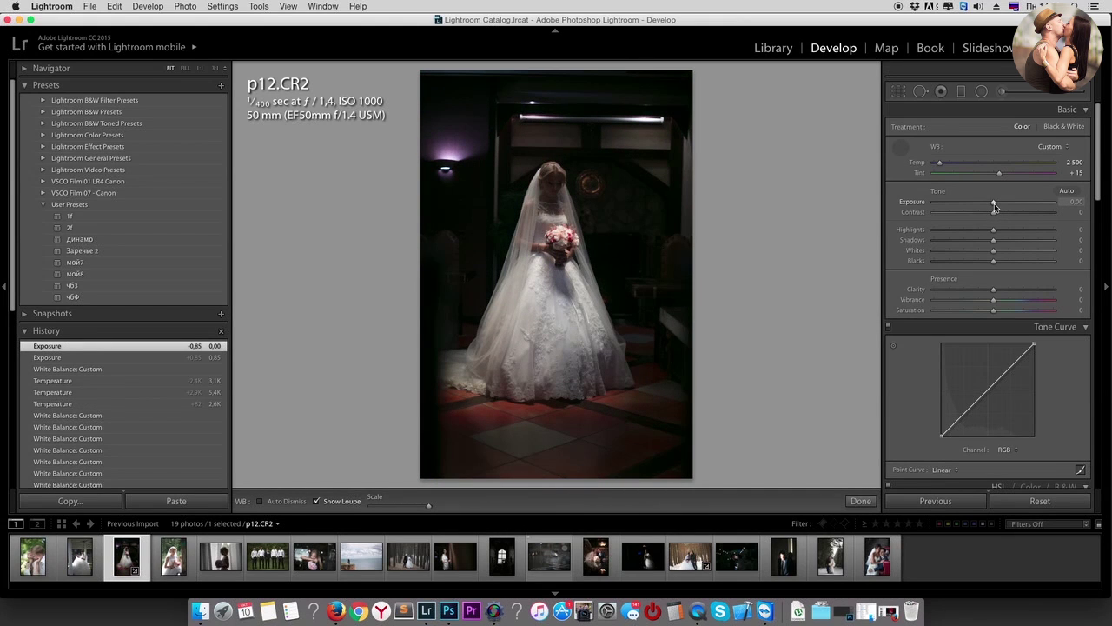
{"action": "mouse_move", "coordinate": [995, 207]}
{"action": "left_mouse_down"}
{"action": "mouse_move", "coordinate": [1007, 205]}
{"action": "mouse_move", "coordinate": [967, 212]}
{"action": "left_mouse_up"}
{"action": "left_click_drag", "start_coordinate": [967, 212], "coordinate": [992, 212]}
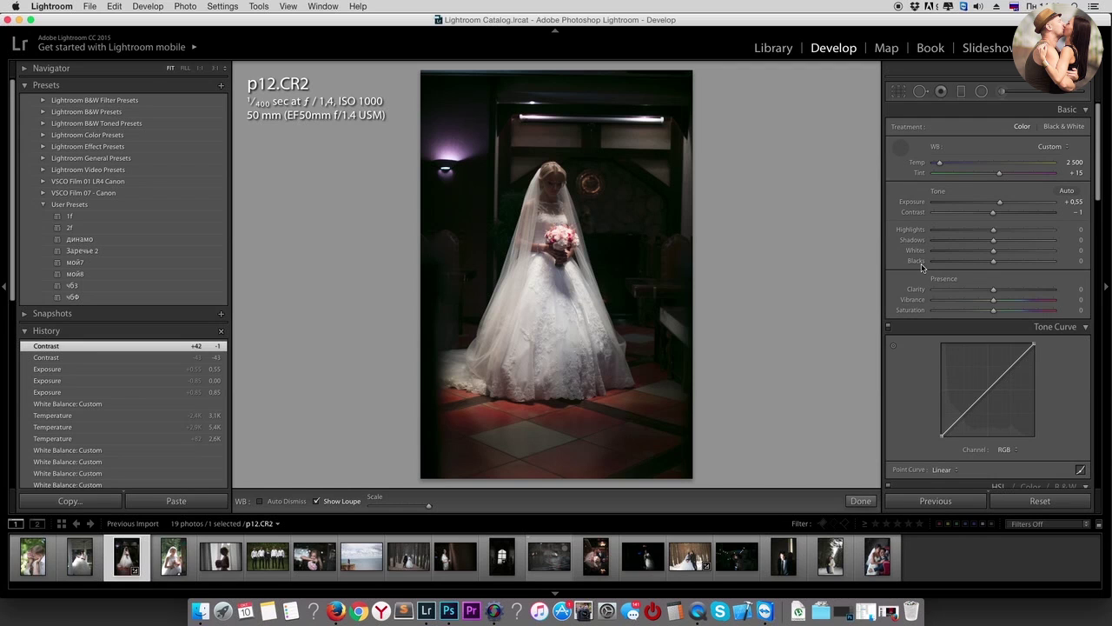
Step: Go to the gazebo photo p7.CR2 and sample several neutral spots with the WB eyedropper
{"action": "key", "text": "Left"}
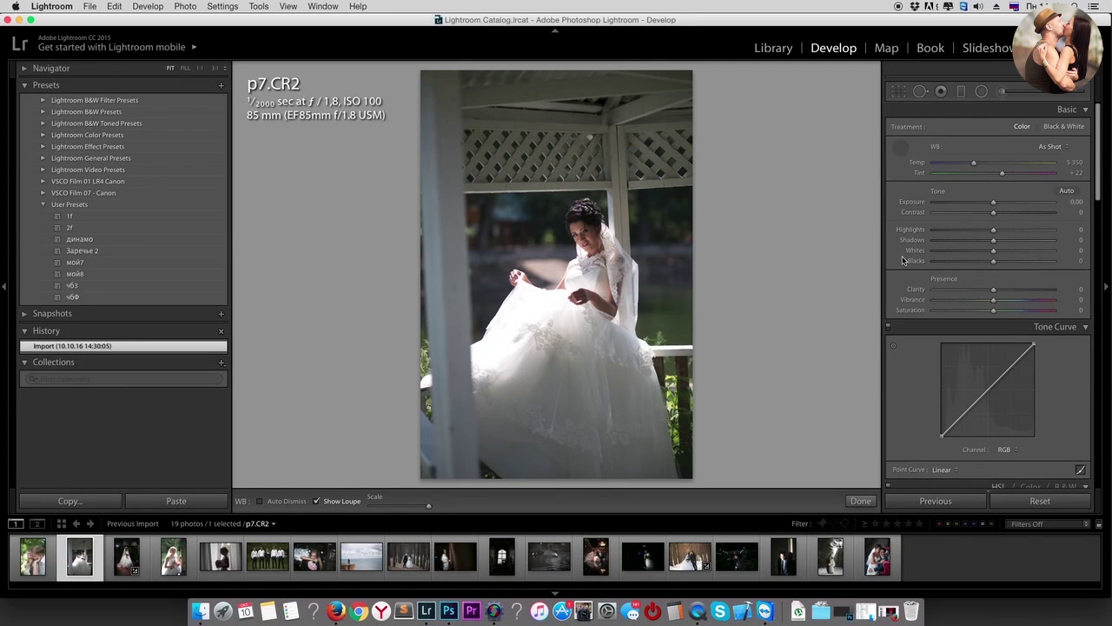
{"action": "left_click", "coordinate": [900, 148]}
{"action": "left_click", "coordinate": [608, 352]}
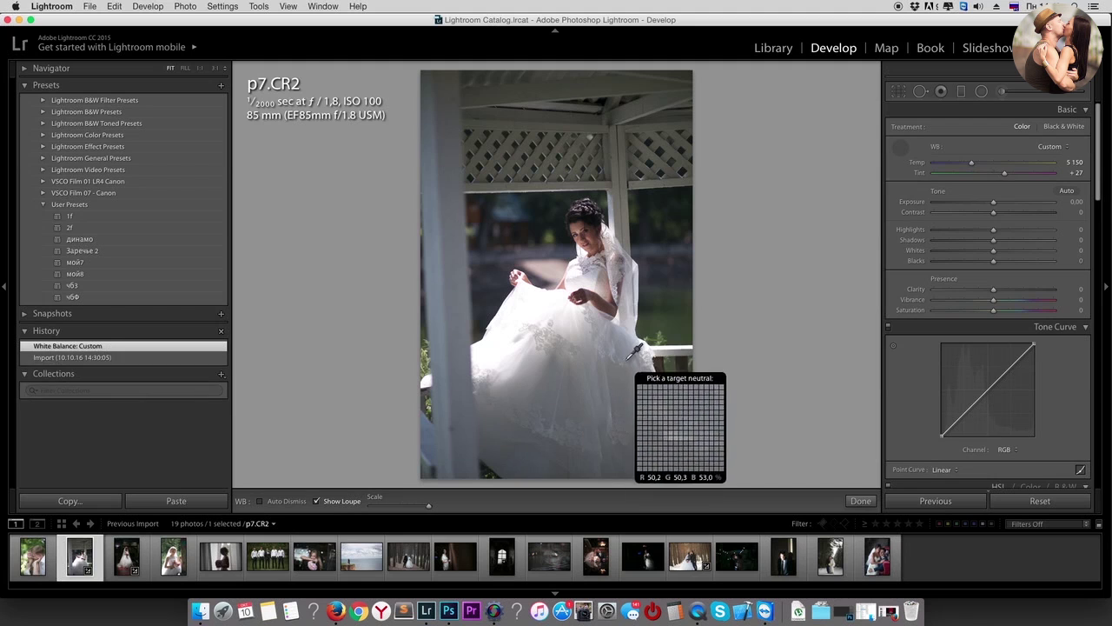
{"action": "left_click", "coordinate": [600, 276]}
{"action": "left_click", "coordinate": [556, 297]}
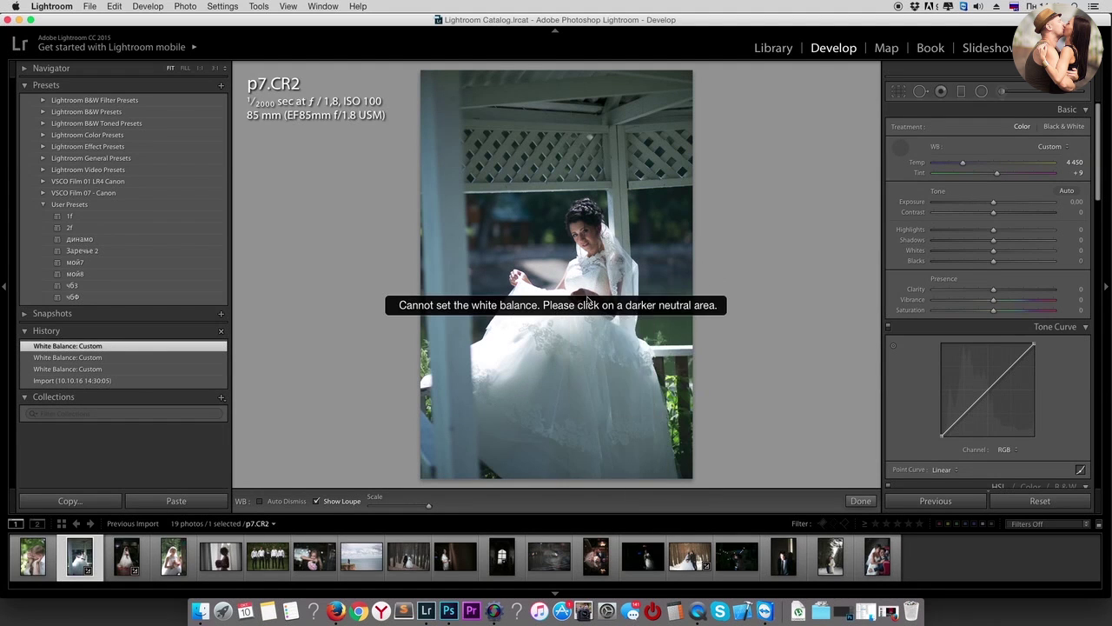
{"action": "left_click", "coordinate": [621, 240]}
{"action": "left_click", "coordinate": [596, 333]}
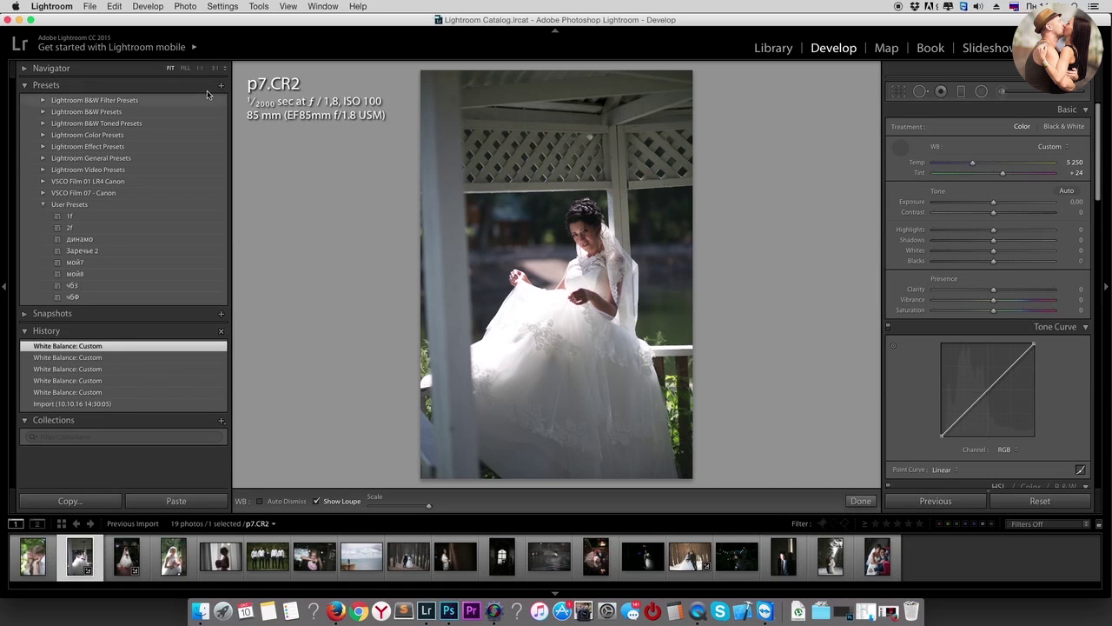
Step: Compare white balance attempts in History, revert to Import, then set Temp 5 592, Tint +22
{"action": "left_click", "coordinate": [27, 84]}
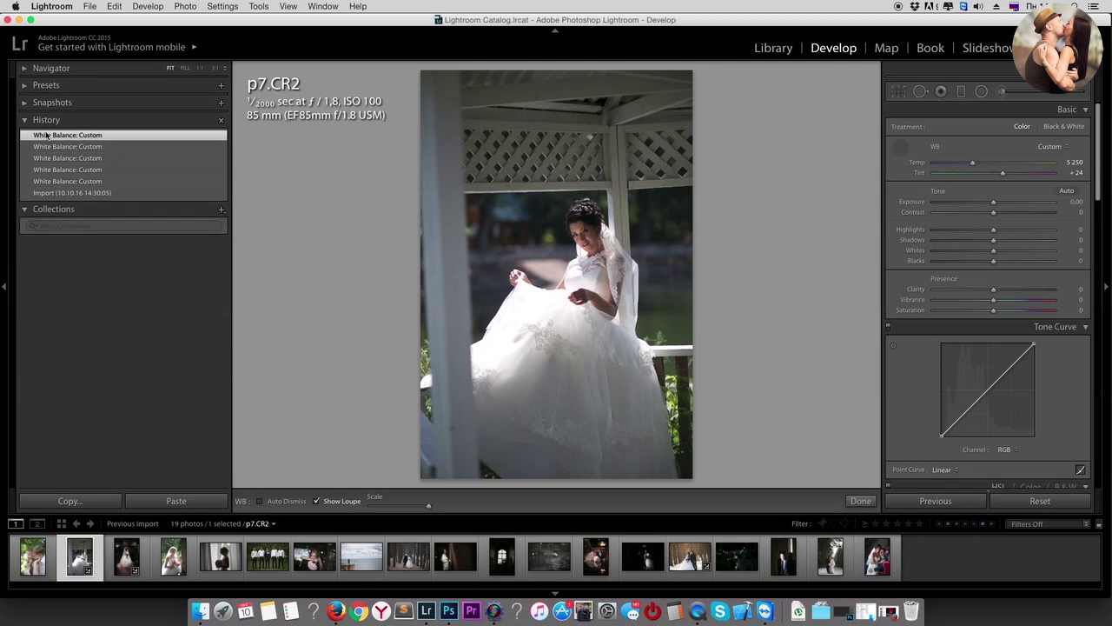
{"action": "left_click", "coordinate": [57, 148]}
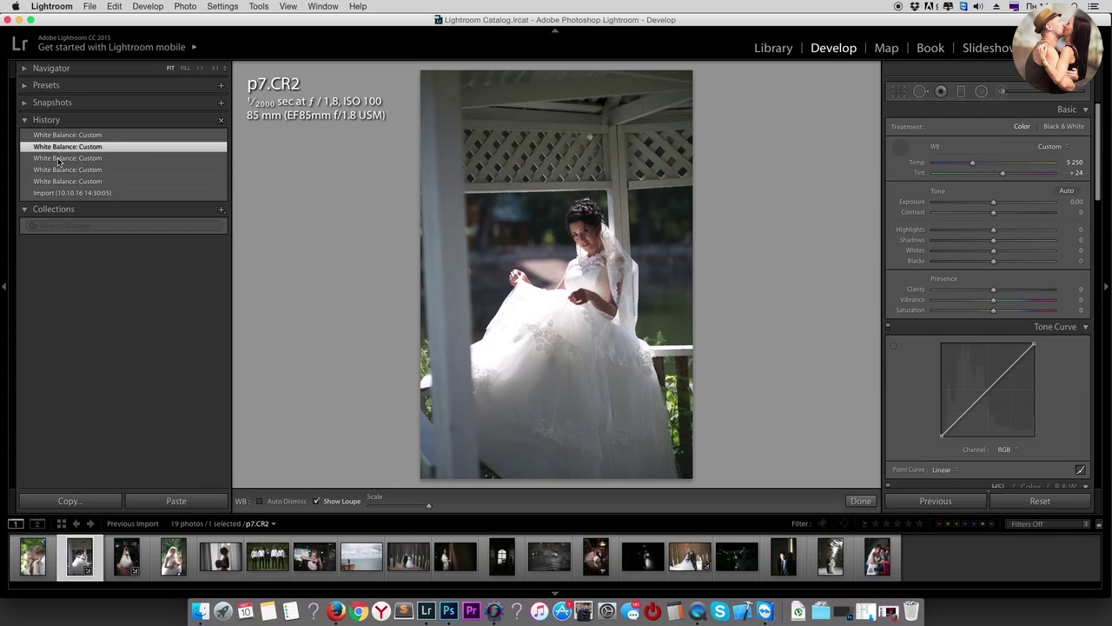
{"action": "left_click", "coordinate": [57, 158]}
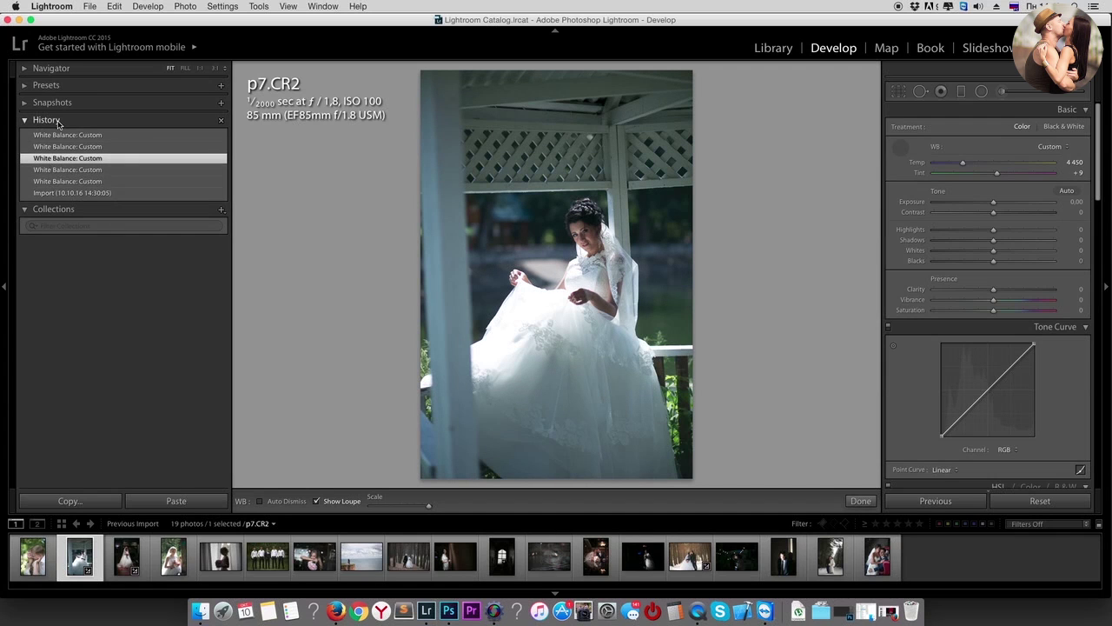
{"action": "left_click", "coordinate": [59, 180]}
{"action": "left_click", "coordinate": [65, 194]}
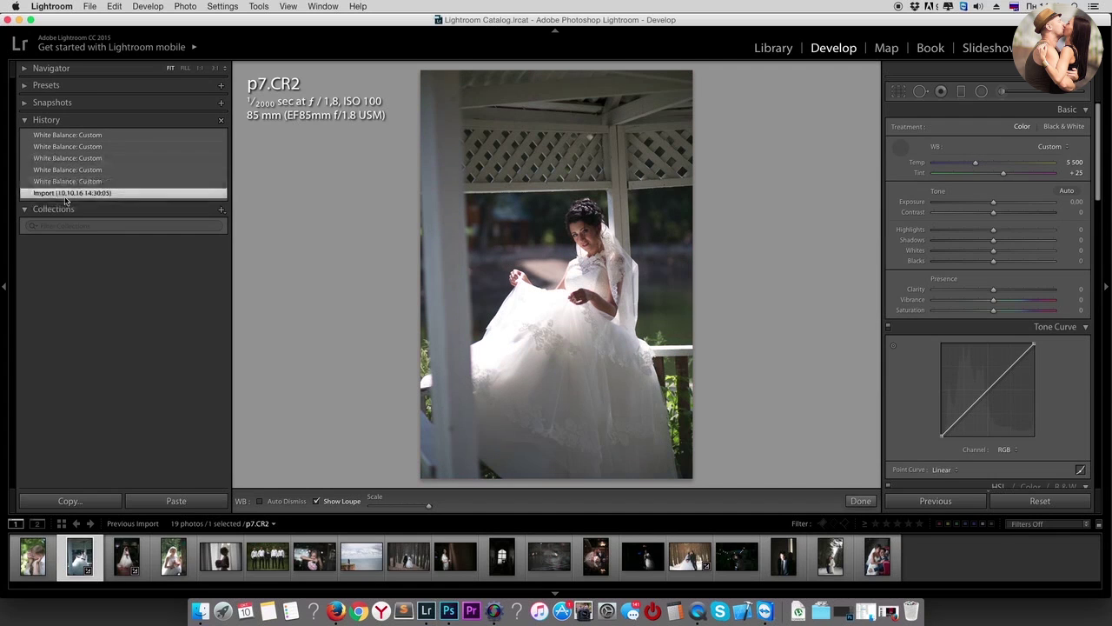
{"action": "left_click", "coordinate": [89, 135]}
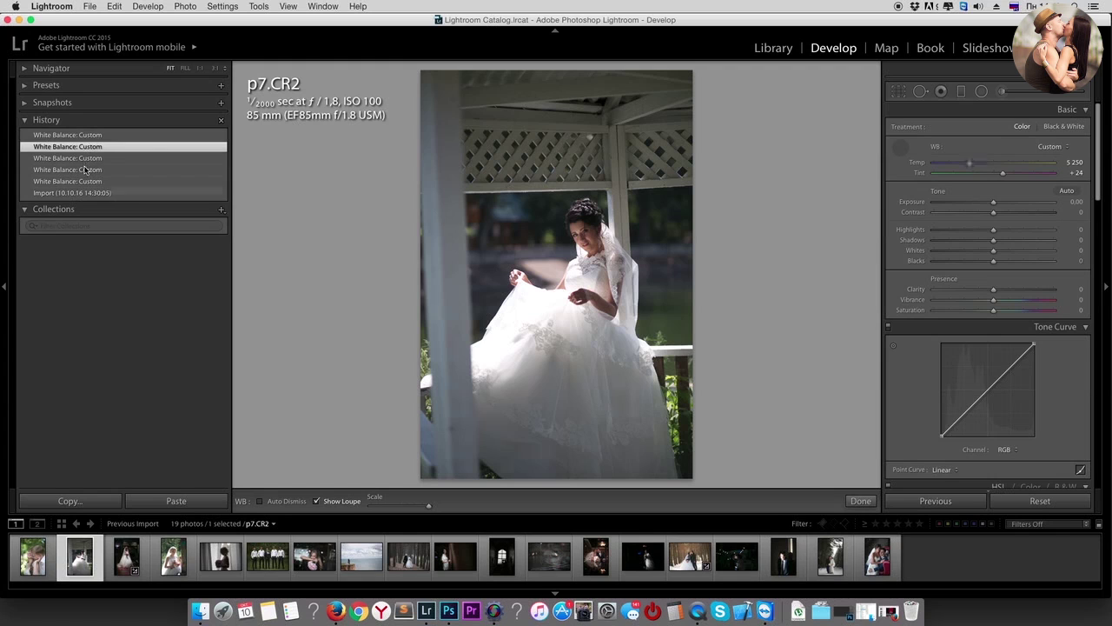
{"action": "left_click", "coordinate": [78, 193]}
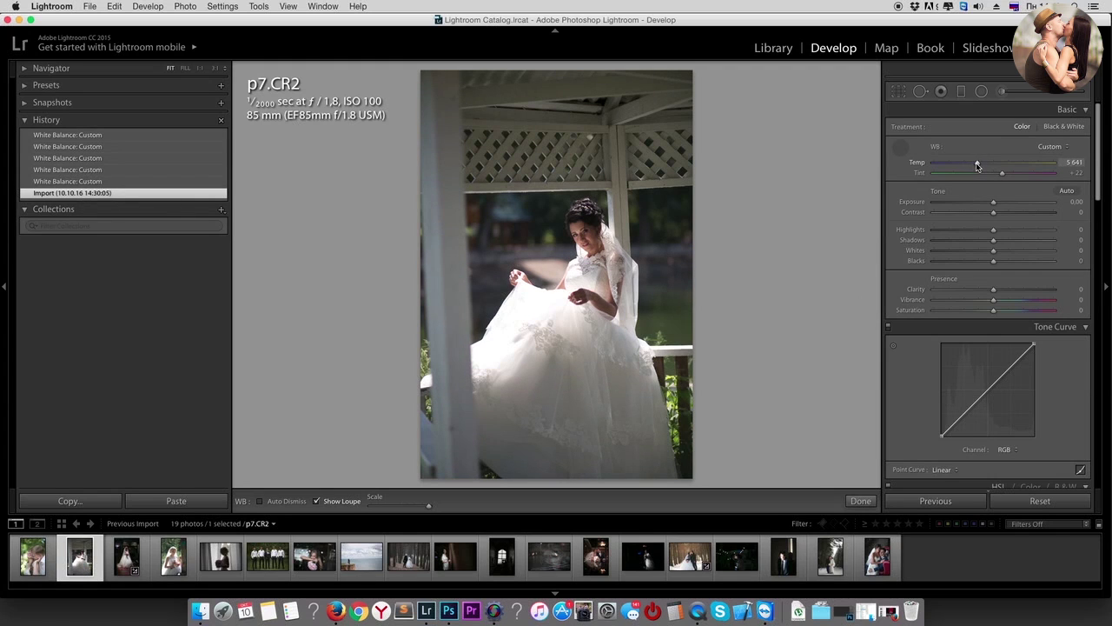
{"action": "left_click_drag", "start_coordinate": [976, 165], "coordinate": [977, 165]}
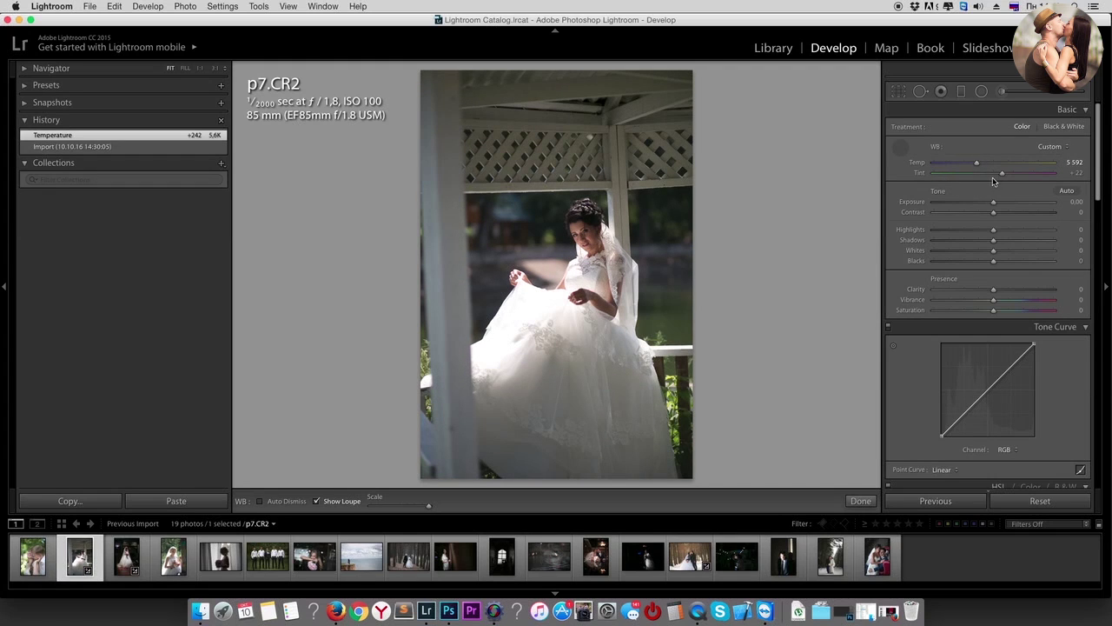
Step: Rotate p7.CR2 to a 1.40° crop angle with Crop & Straighten and set Exposure +0.30
{"action": "left_click", "coordinate": [898, 93]}
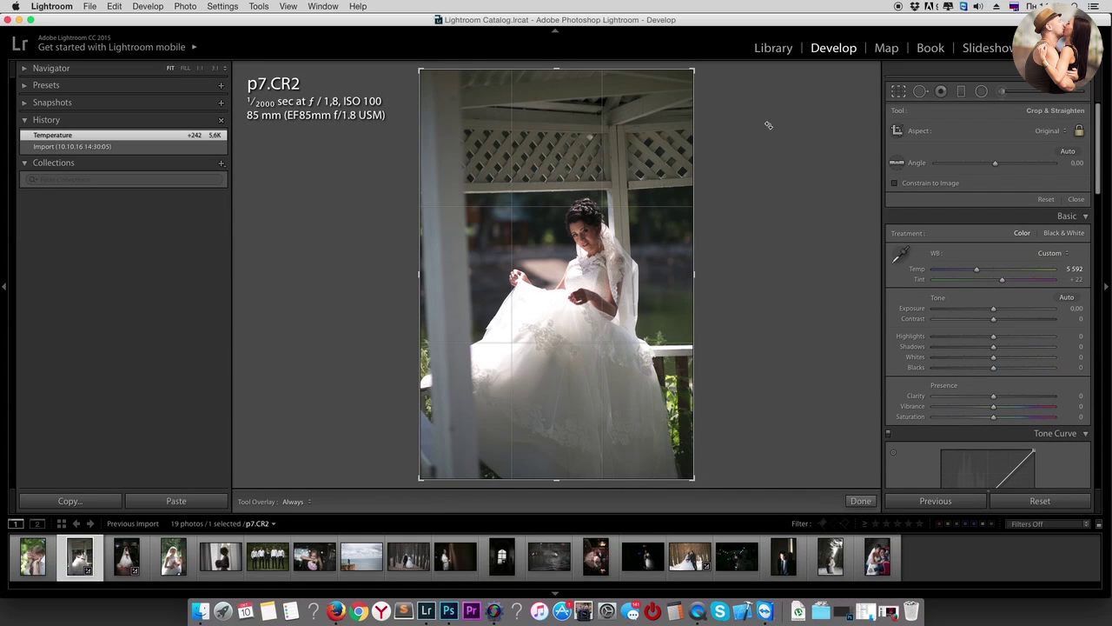
{"action": "left_click", "coordinate": [899, 92]}
{"action": "left_click_drag", "start_coordinate": [723, 112], "coordinate": [730, 117]}
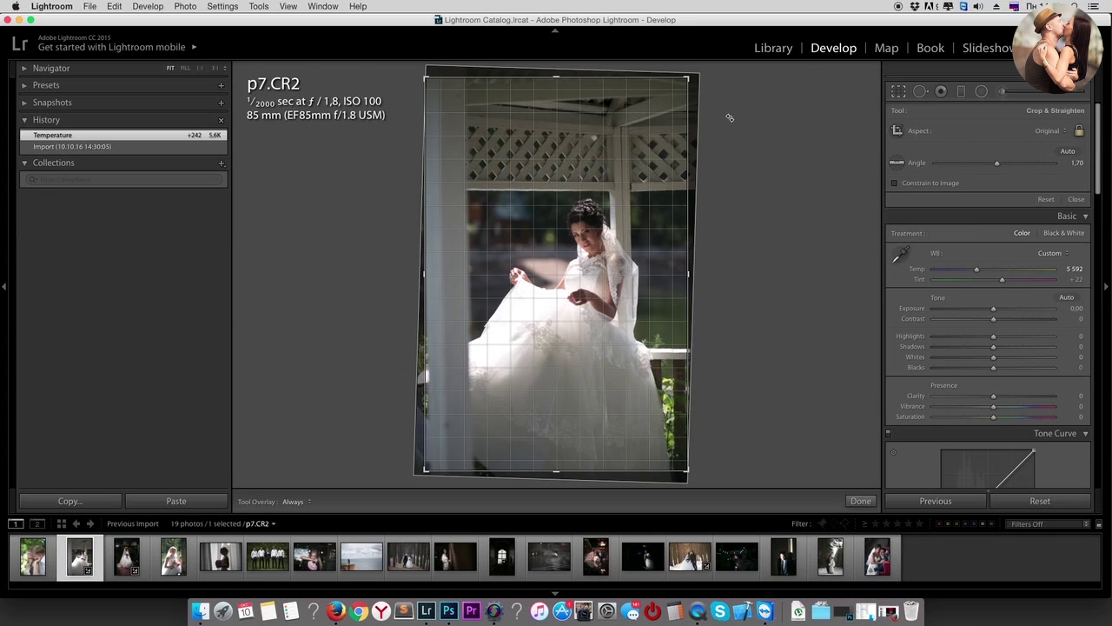
{"action": "key", "text": "r"}
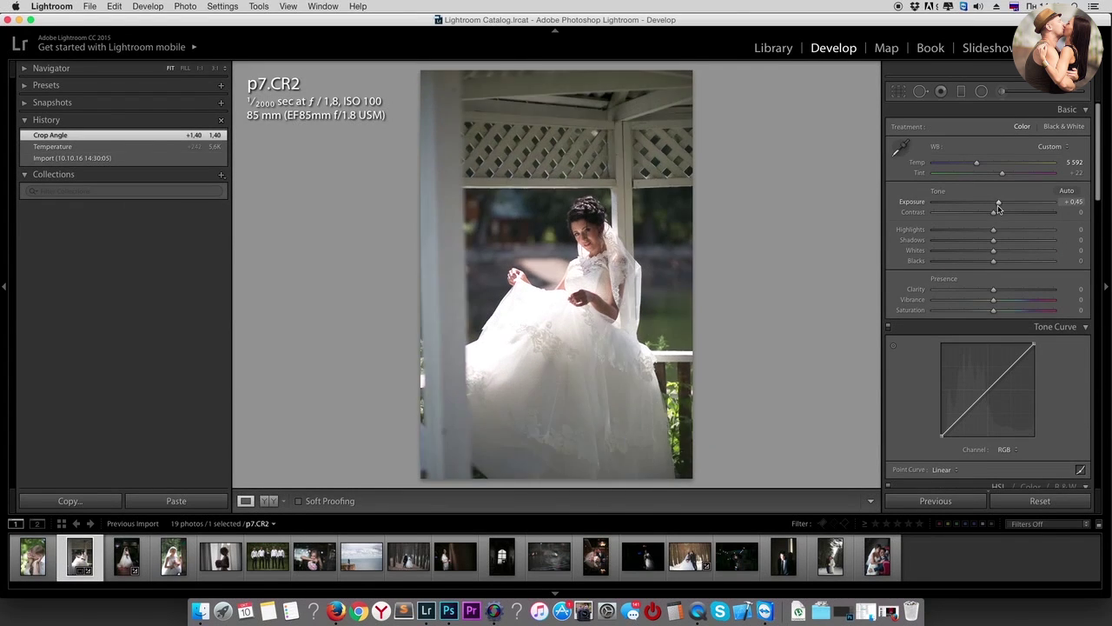
{"action": "left_click_drag", "start_coordinate": [993, 208], "coordinate": [996, 209]}
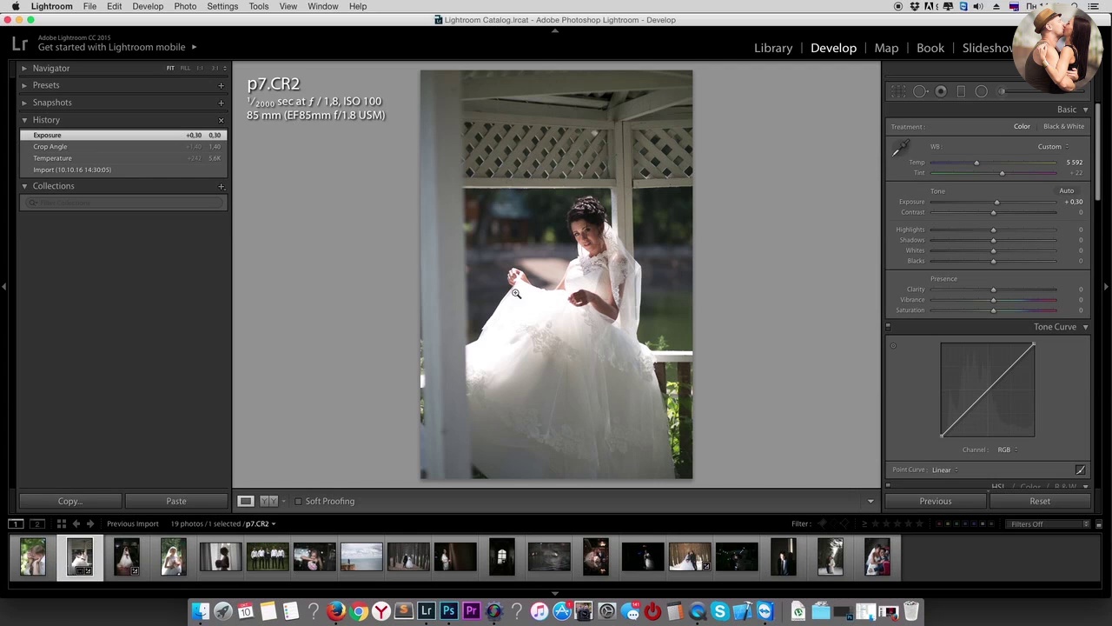
Step: Test Highlights values before settling at -64, then raise Whites to +39
{"action": "left_click_drag", "start_coordinate": [994, 231], "coordinate": [948, 229]}
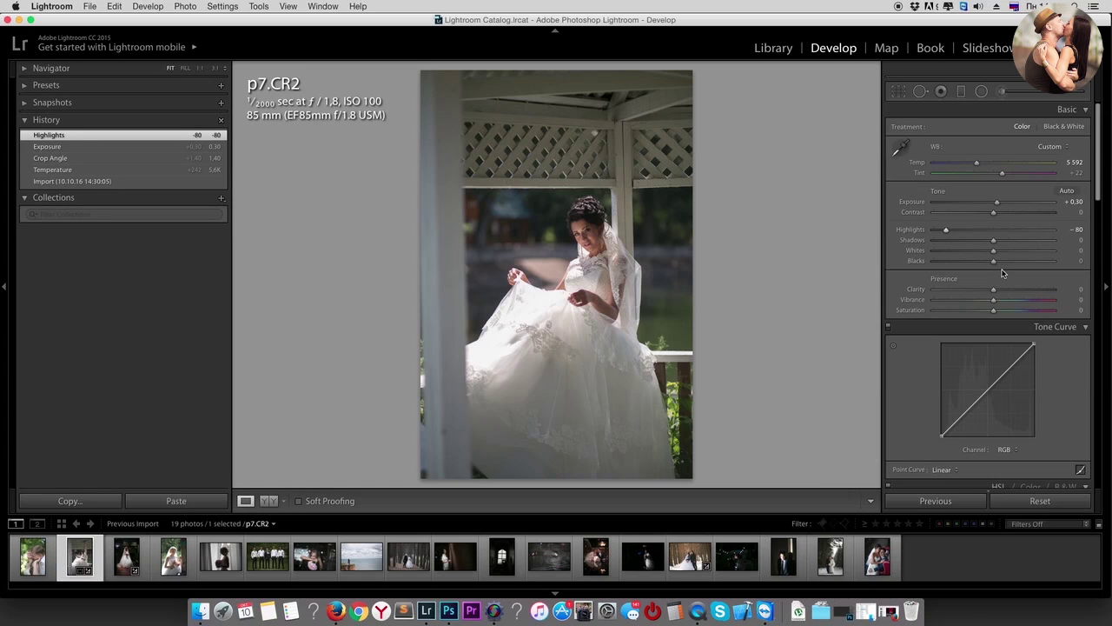
{"action": "mouse_move", "coordinate": [946, 230]}
{"action": "left_mouse_down"}
{"action": "mouse_move", "coordinate": [1013, 238]}
{"action": "mouse_move", "coordinate": [992, 235]}
{"action": "left_mouse_up"}
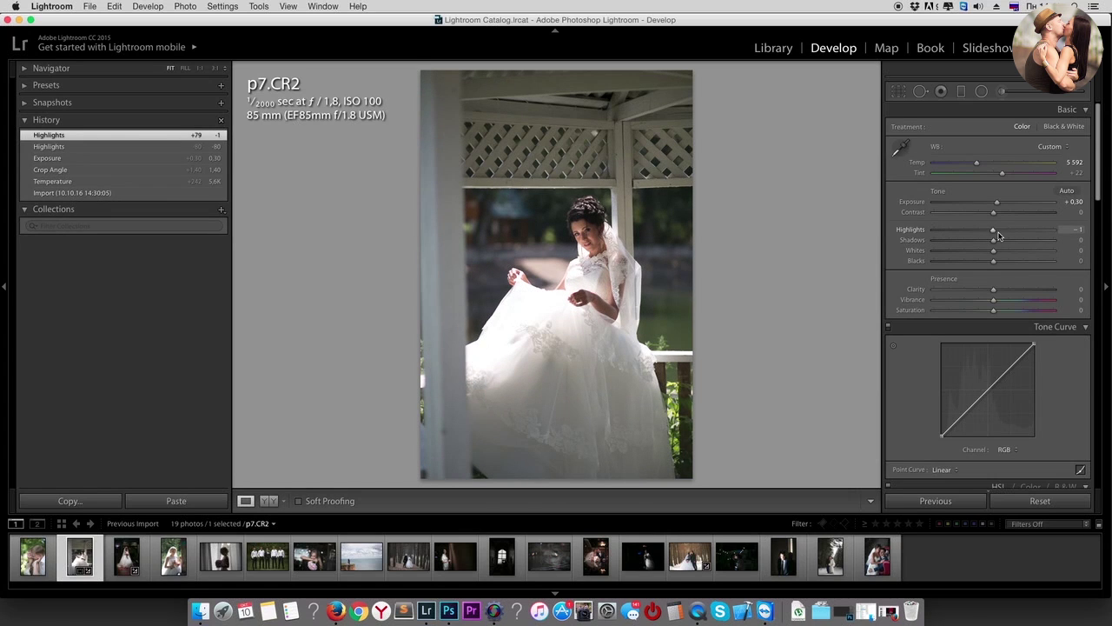
{"action": "left_click_drag", "start_coordinate": [995, 233], "coordinate": [950, 230]}
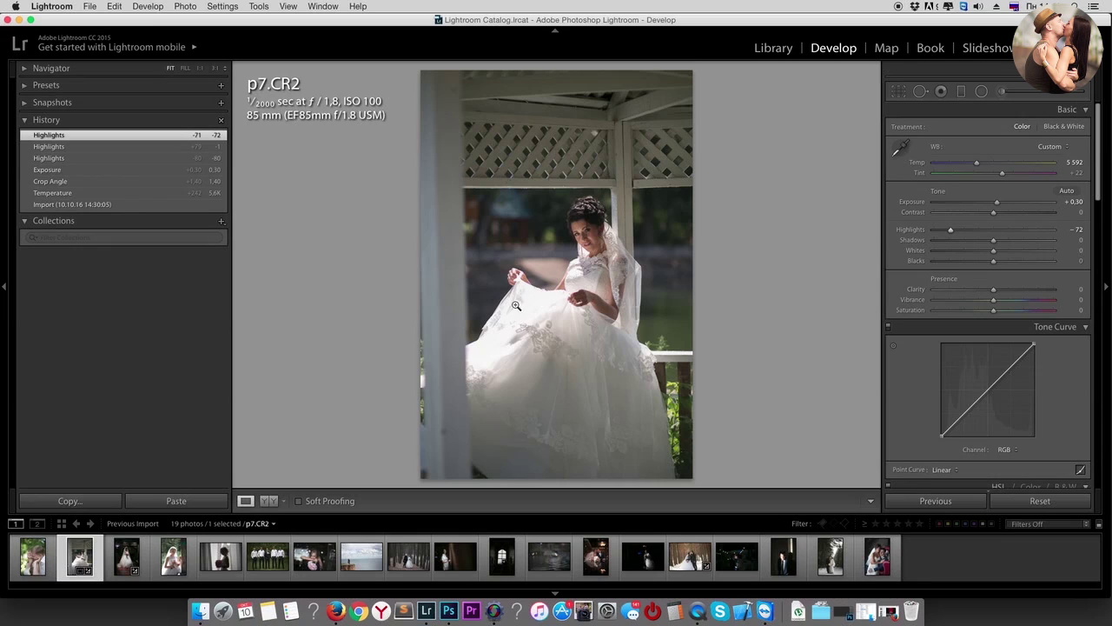
{"action": "left_click_drag", "start_coordinate": [951, 230], "coordinate": [954, 232]}
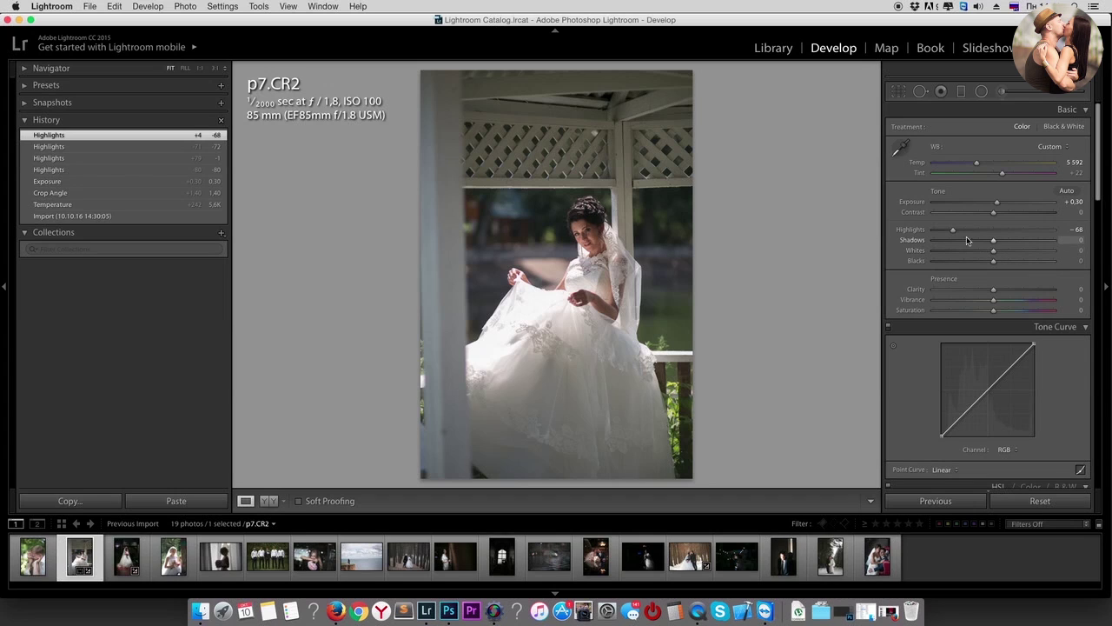
{"action": "left_click_drag", "start_coordinate": [966, 232], "coordinate": [955, 235]}
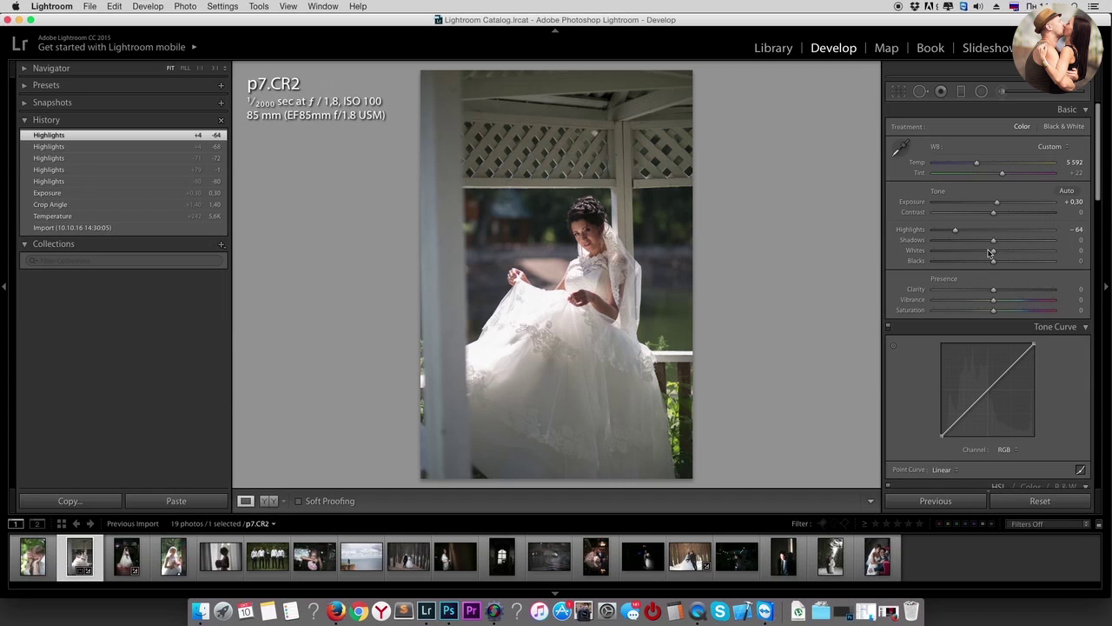
{"action": "mouse_move", "coordinate": [994, 252]}
{"action": "left_mouse_down"}
{"action": "mouse_move", "coordinate": [1024, 263]}
{"action": "mouse_move", "coordinate": [988, 265]}
{"action": "mouse_move", "coordinate": [1032, 261]}
{"action": "left_mouse_up"}
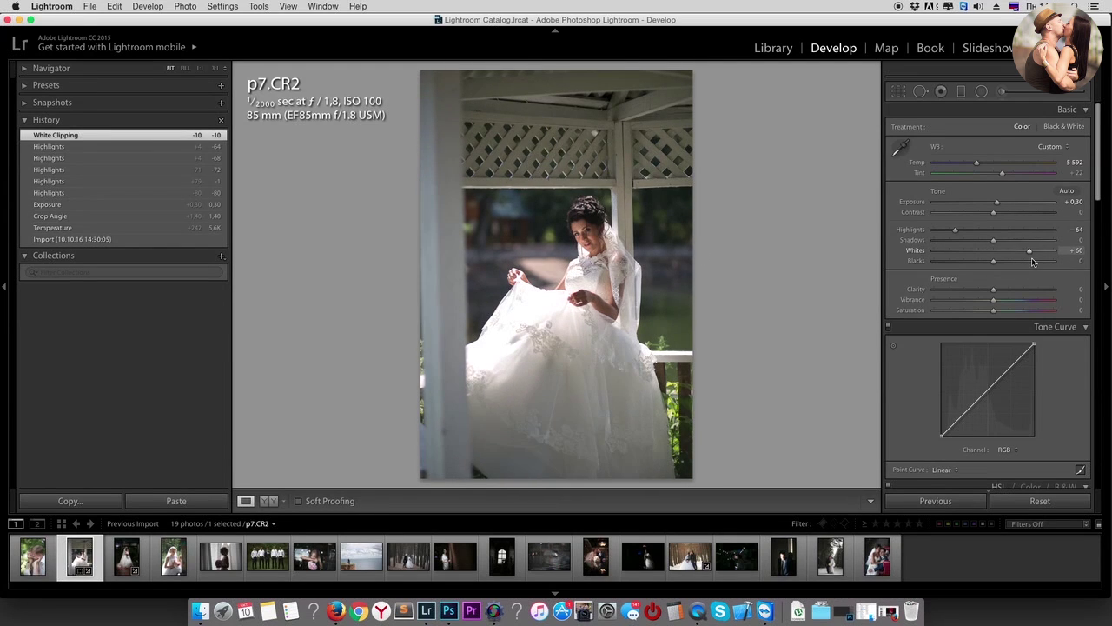
{"action": "left_click_drag", "start_coordinate": [1026, 262], "coordinate": [1017, 252]}
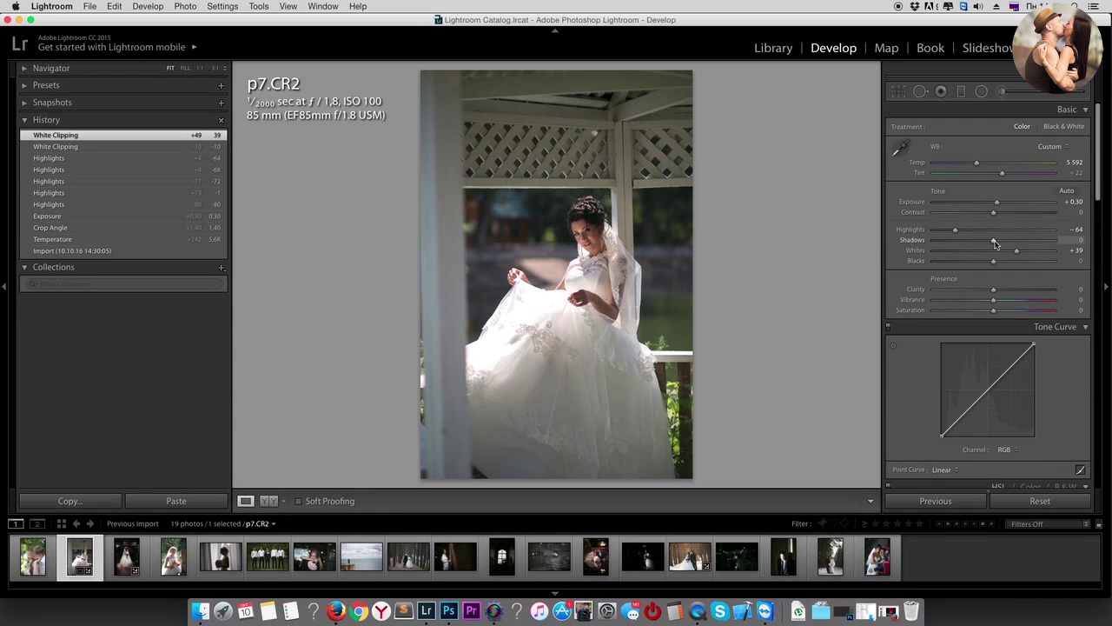
Step: After trial adjustments, set gazebo photo p7's Shadows to +32 and Blacks to -29
{"action": "mouse_move", "coordinate": [994, 243]}
{"action": "left_mouse_down"}
{"action": "mouse_move", "coordinate": [1025, 243]}
{"action": "mouse_move", "coordinate": [984, 243]}
{"action": "mouse_move", "coordinate": [1001, 243]}
{"action": "left_mouse_up"}
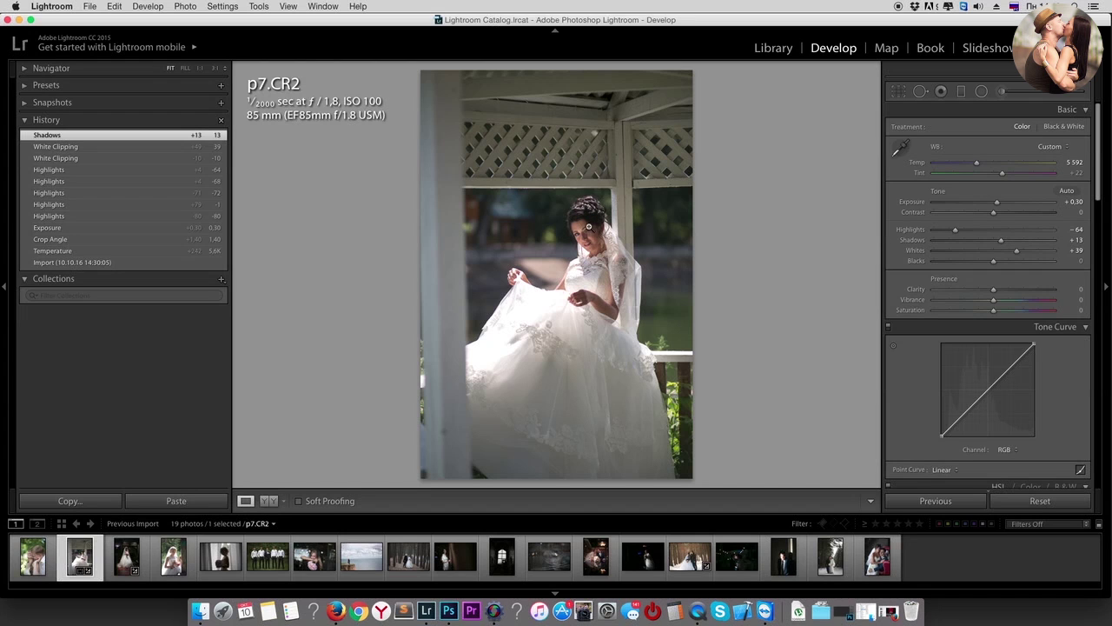
{"action": "left_click_drag", "start_coordinate": [1001, 240], "coordinate": [900, 249]}
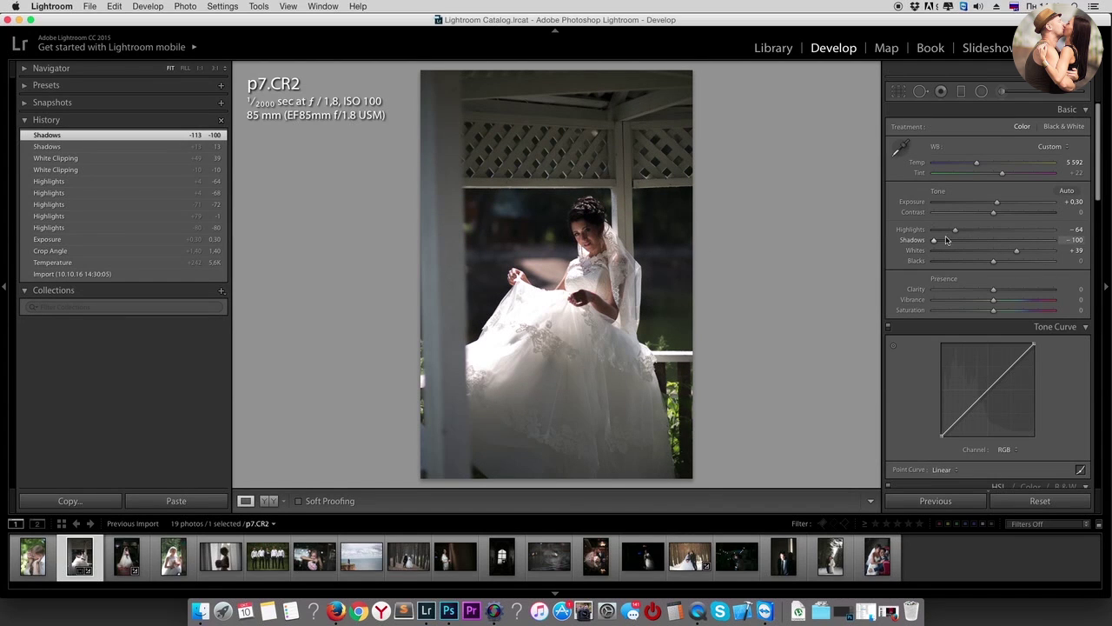
{"action": "left_click_drag", "start_coordinate": [938, 242], "coordinate": [997, 246]}
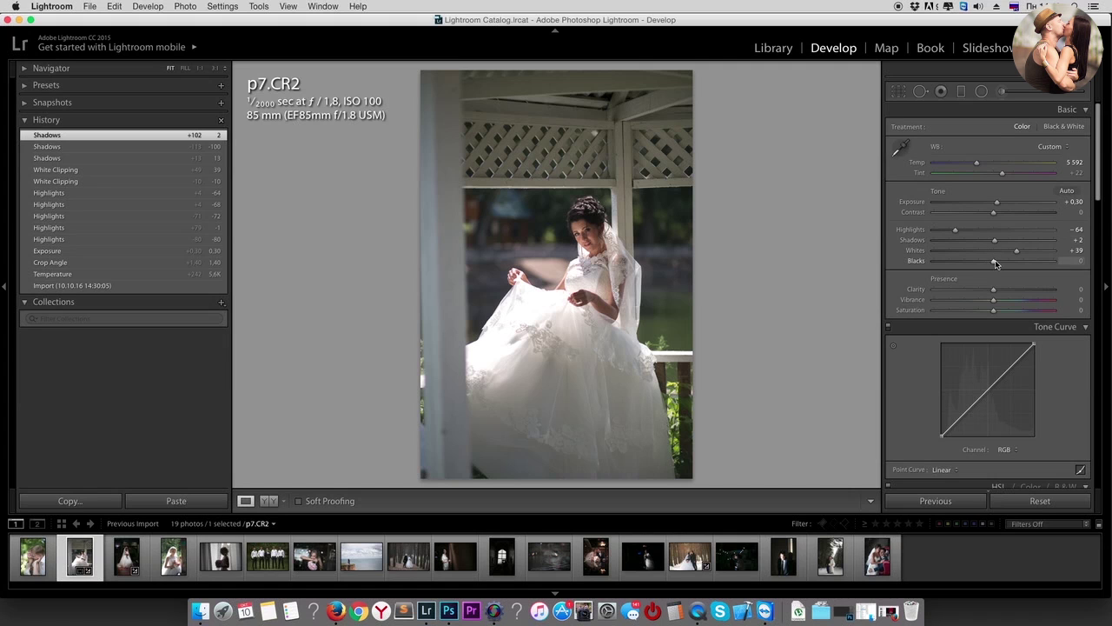
{"action": "mouse_move", "coordinate": [995, 264]}
{"action": "left_mouse_down"}
{"action": "mouse_move", "coordinate": [926, 264]}
{"action": "mouse_move", "coordinate": [1021, 264]}
{"action": "mouse_move", "coordinate": [945, 263]}
{"action": "mouse_move", "coordinate": [991, 261]}
{"action": "mouse_move", "coordinate": [991, 240]}
{"action": "left_mouse_up"}
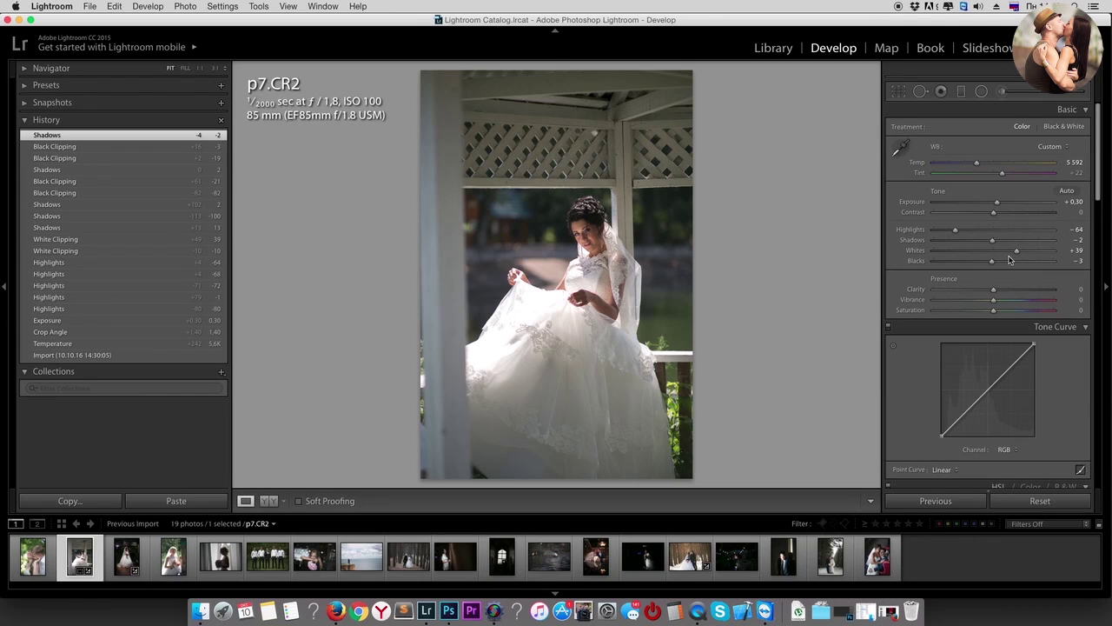
{"action": "left_click_drag", "start_coordinate": [1009, 260], "coordinate": [1019, 265]}
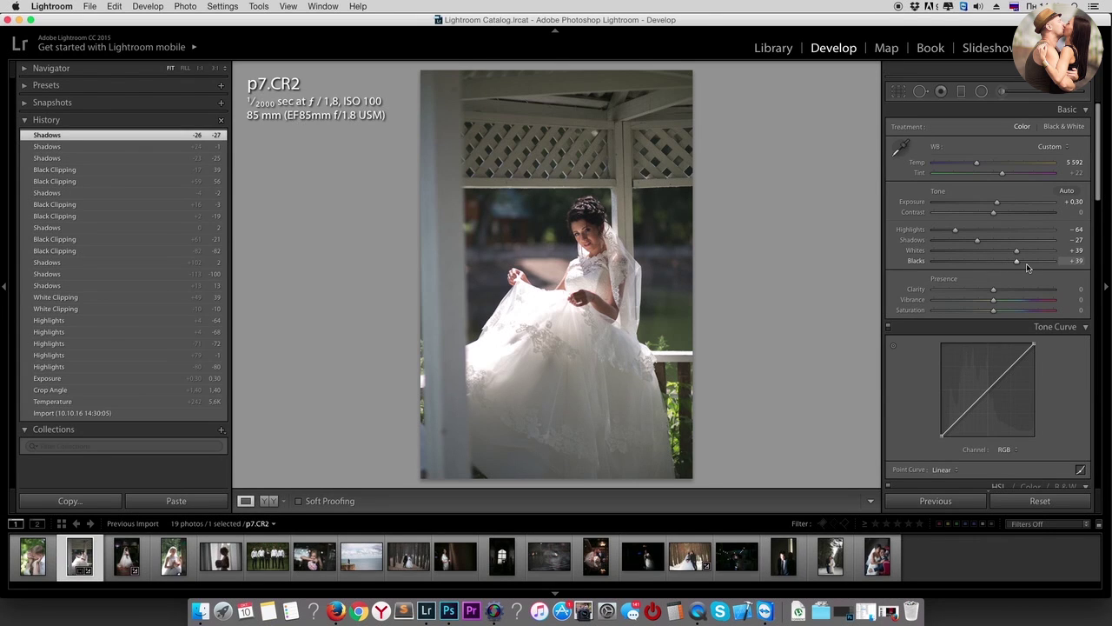
{"action": "mouse_move", "coordinate": [977, 240]}
{"action": "left_mouse_down"}
{"action": "mouse_move", "coordinate": [1012, 245]}
{"action": "mouse_move", "coordinate": [974, 262]}
{"action": "left_mouse_up"}
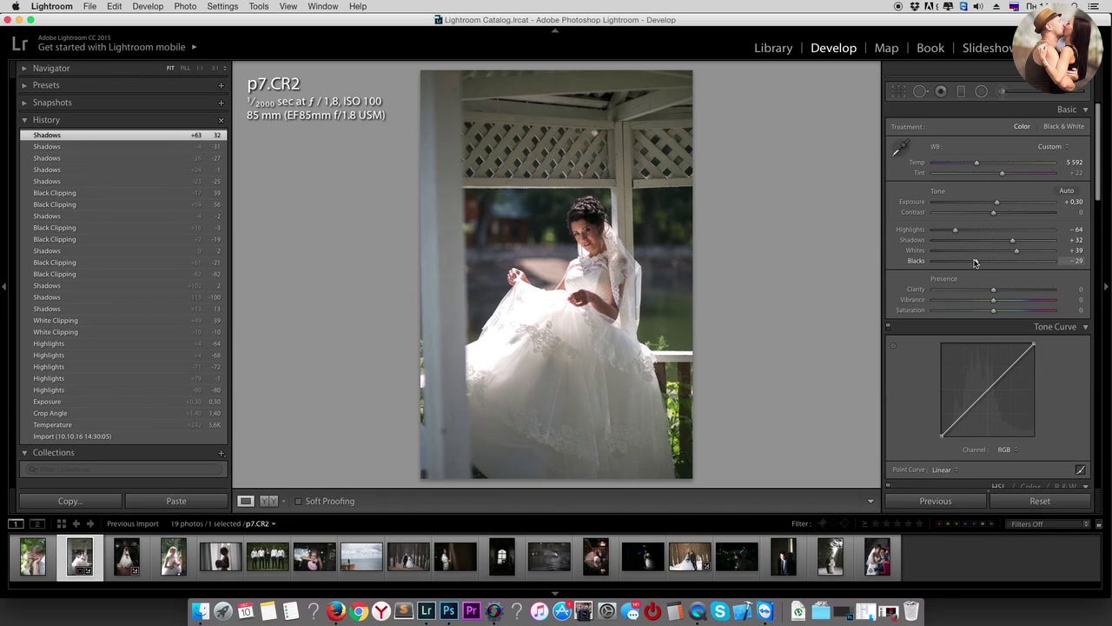
Step: On church photo p12, set Exposure +0.05, Shadows +100 and Blacks -19, then return to p7
{"action": "key", "text": "Right"}
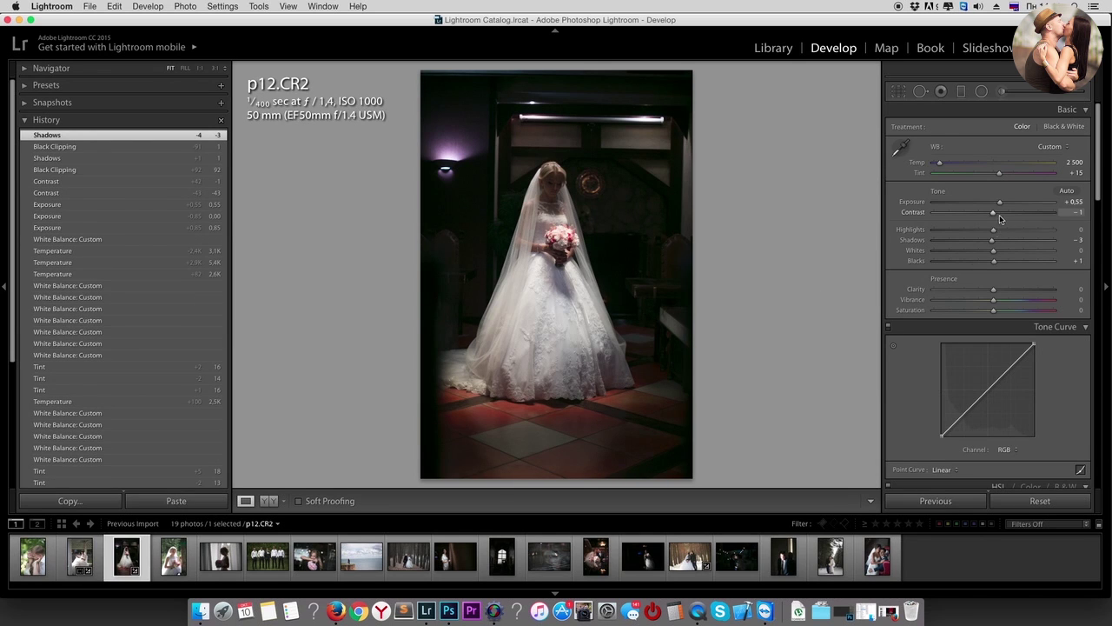
{"action": "double_click", "coordinate": [991, 238]}
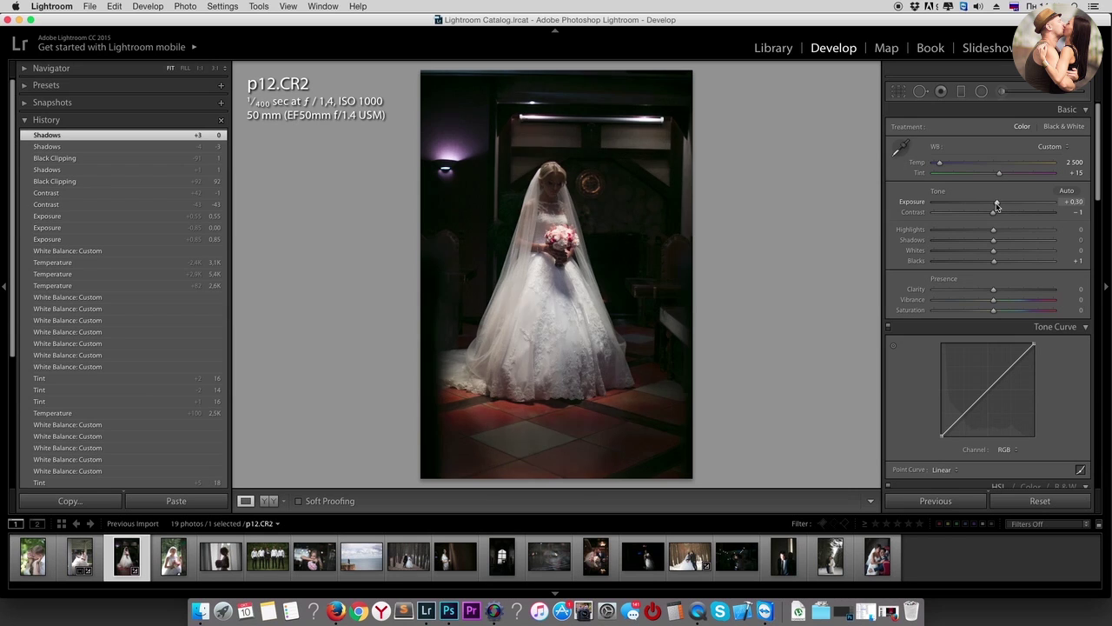
{"action": "left_click_drag", "start_coordinate": [999, 202], "coordinate": [998, 203]}
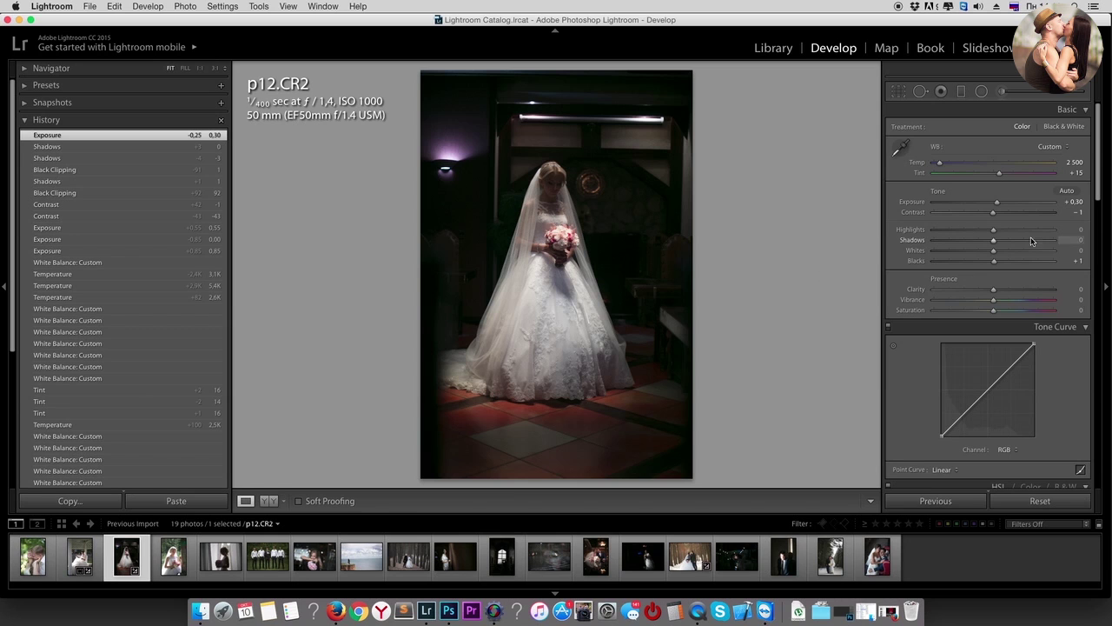
{"action": "mouse_move", "coordinate": [995, 243]}
{"action": "left_mouse_down"}
{"action": "mouse_move", "coordinate": [1061, 249]}
{"action": "mouse_move", "coordinate": [993, 241]}
{"action": "left_mouse_up"}
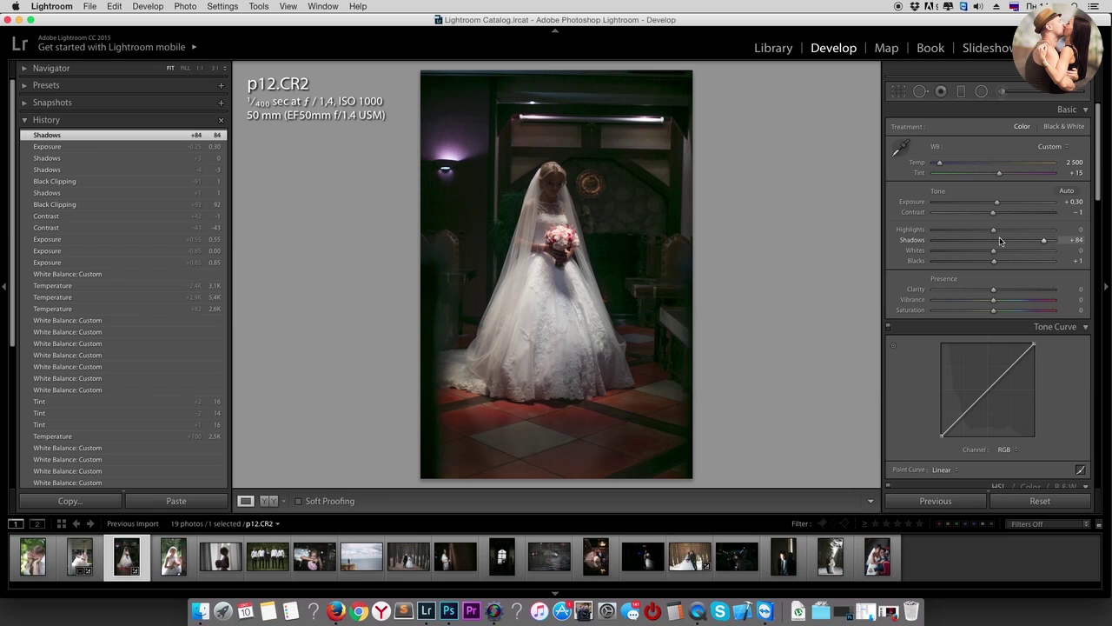
{"action": "mouse_move", "coordinate": [996, 202]}
{"action": "left_mouse_down"}
{"action": "mouse_move", "coordinate": [1016, 203]}
{"action": "mouse_move", "coordinate": [994, 201]}
{"action": "left_mouse_up"}
{"action": "left_click_drag", "start_coordinate": [994, 244], "coordinate": [1065, 244]}
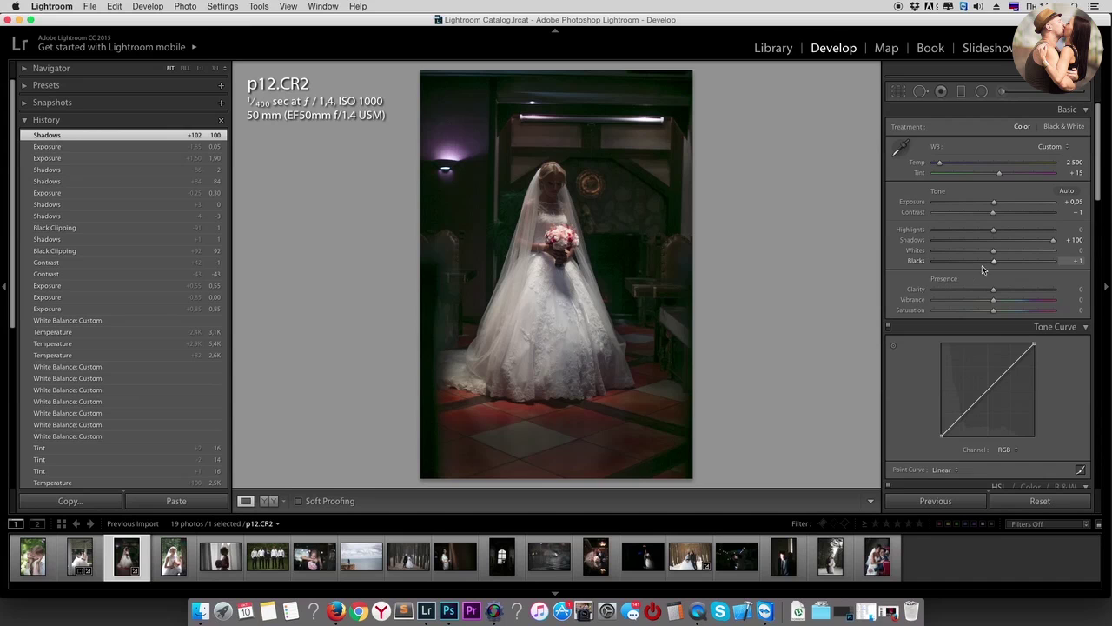
{"action": "left_click_drag", "start_coordinate": [996, 265], "coordinate": [983, 265]}
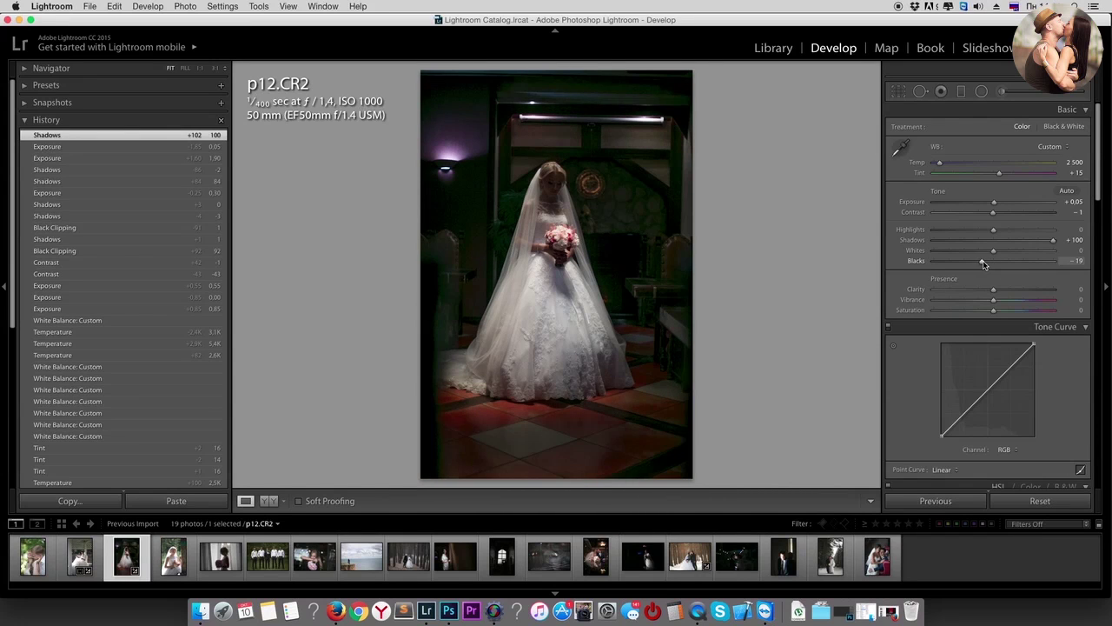
{"action": "key", "text": "Left"}
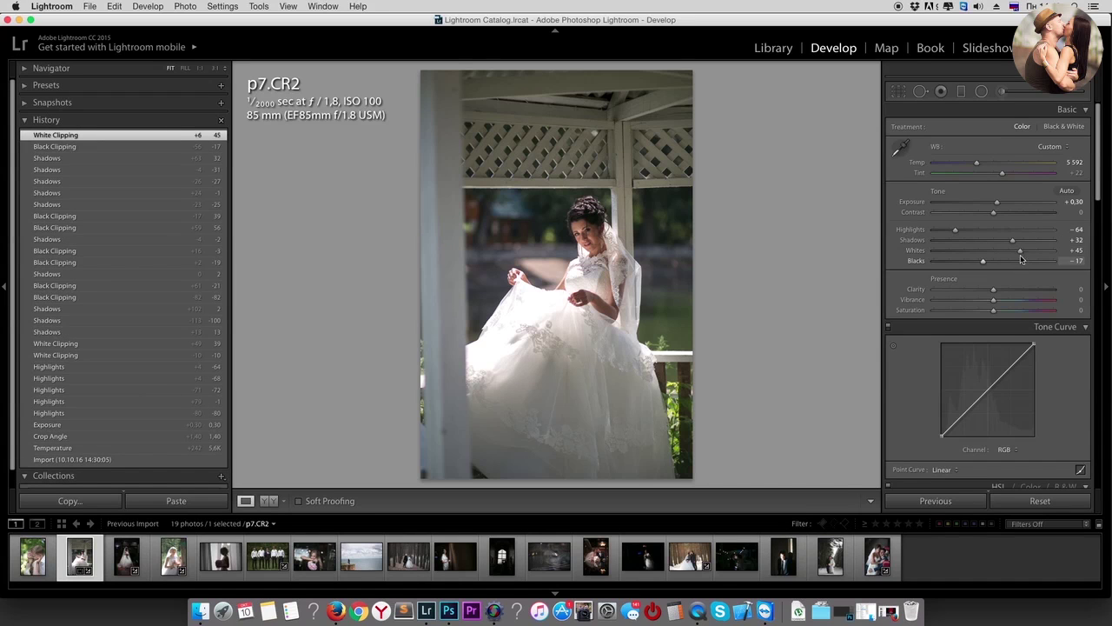
Step: Set p7 to Shadows -24, Whites +50, Blacks +42 and Contrast +10, then move to p9
{"action": "mouse_move", "coordinate": [1013, 239]}
{"action": "left_mouse_down"}
{"action": "mouse_move", "coordinate": [996, 261]}
{"action": "mouse_move", "coordinate": [983, 242]}
{"action": "mouse_move", "coordinate": [1021, 269]}
{"action": "left_mouse_up"}
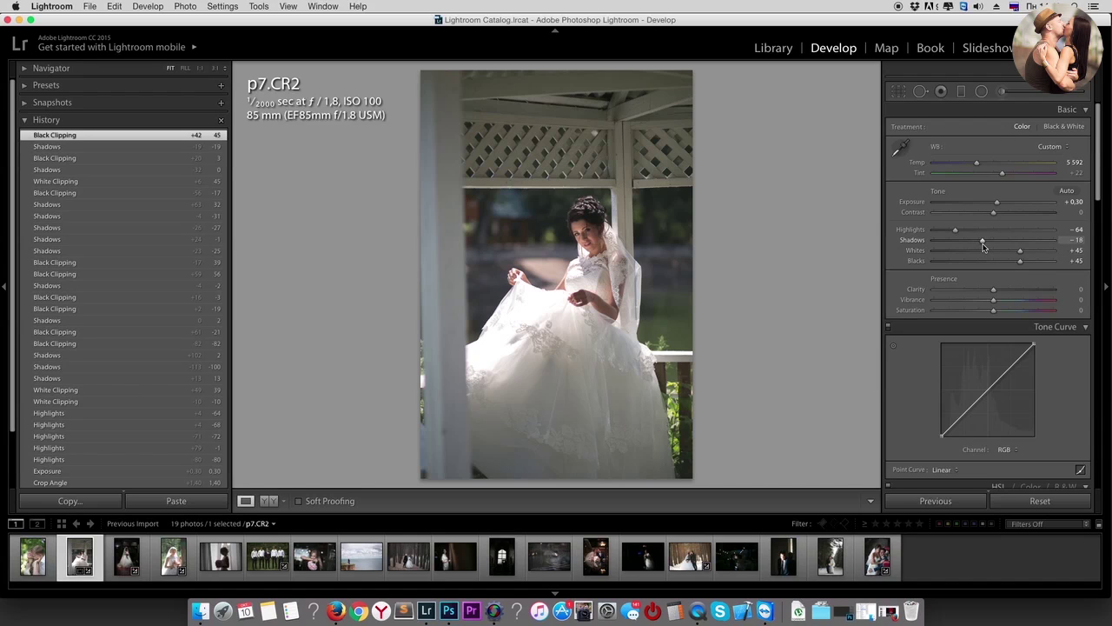
{"action": "left_click_drag", "start_coordinate": [982, 247], "coordinate": [979, 247]}
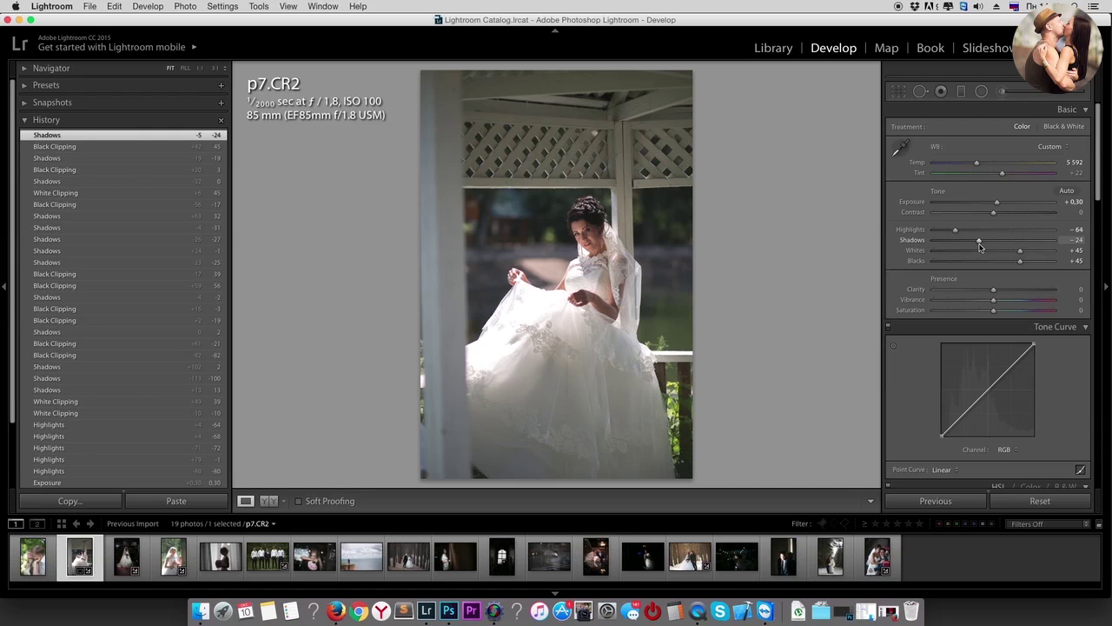
{"action": "left_click_drag", "start_coordinate": [1017, 262], "coordinate": [1023, 252]}
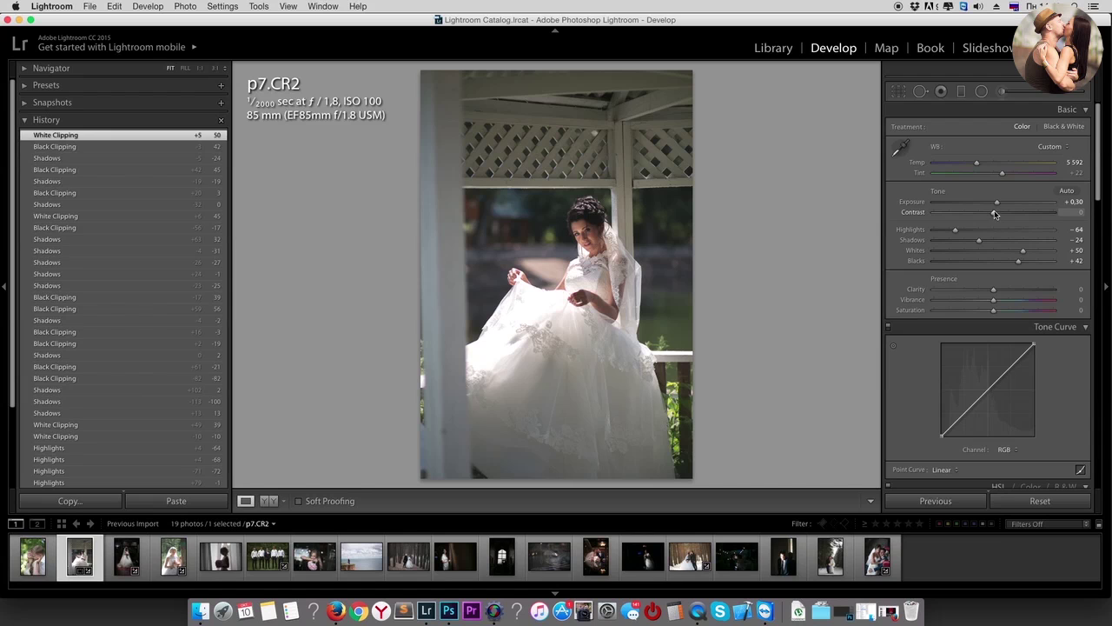
{"action": "mouse_move", "coordinate": [995, 215]}
{"action": "left_mouse_down"}
{"action": "mouse_move", "coordinate": [982, 216]}
{"action": "mouse_move", "coordinate": [999, 216]}
{"action": "left_mouse_up"}
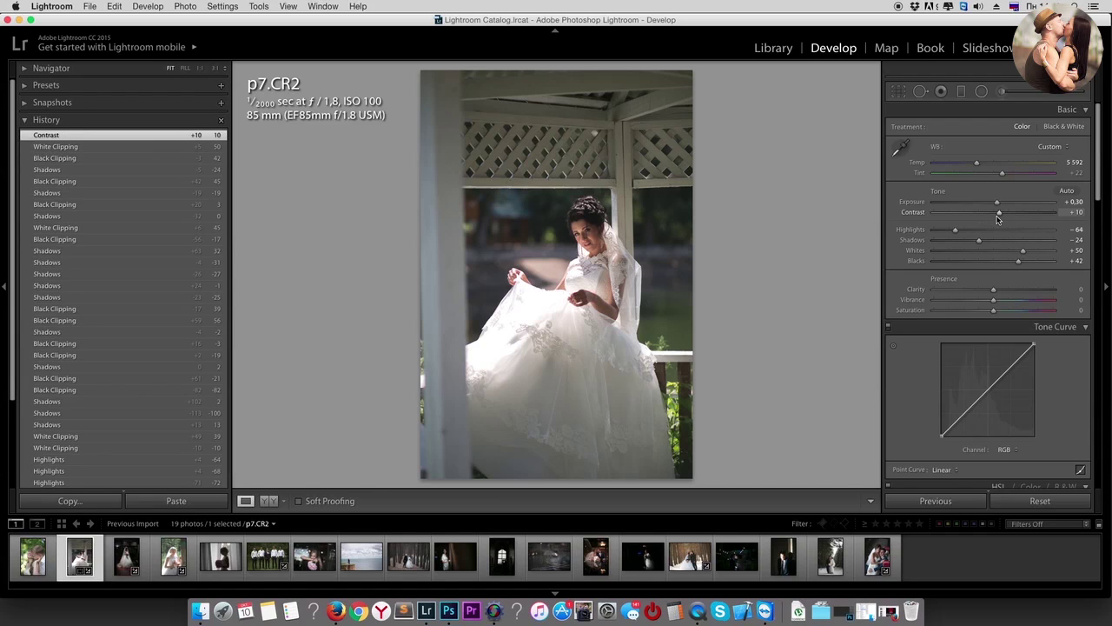
{"action": "scroll", "coordinate": [1004, 251], "scroll_direction": "down", "scroll_amount": 1}
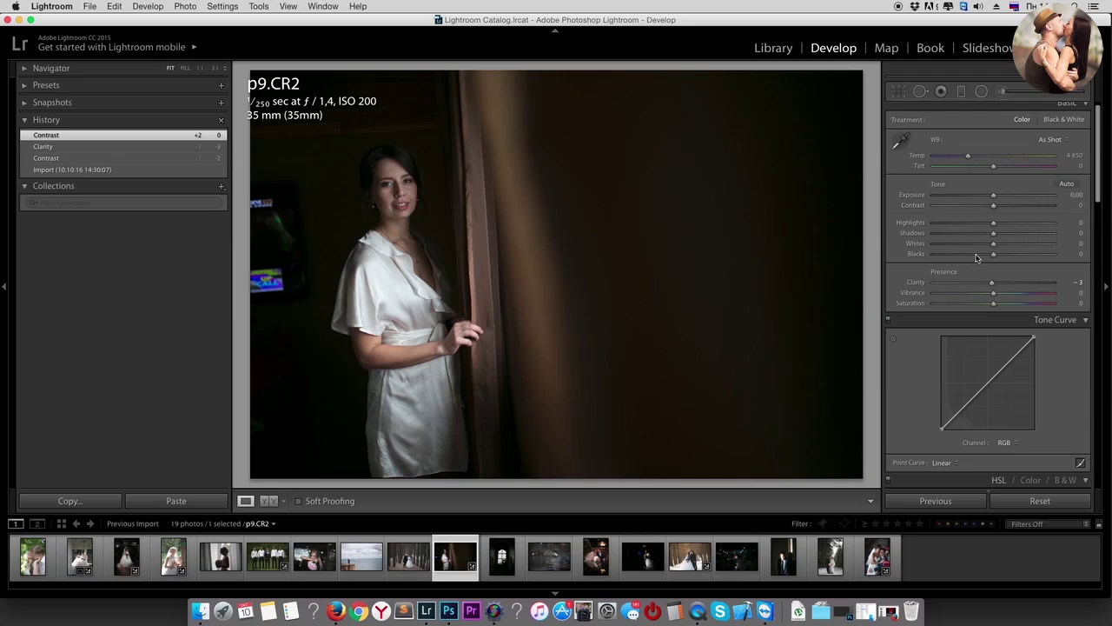
Step: On curtain portrait p9, test and reset Contrast to 0, then lower Clarity to about -17
{"action": "double_click", "coordinate": [993, 285]}
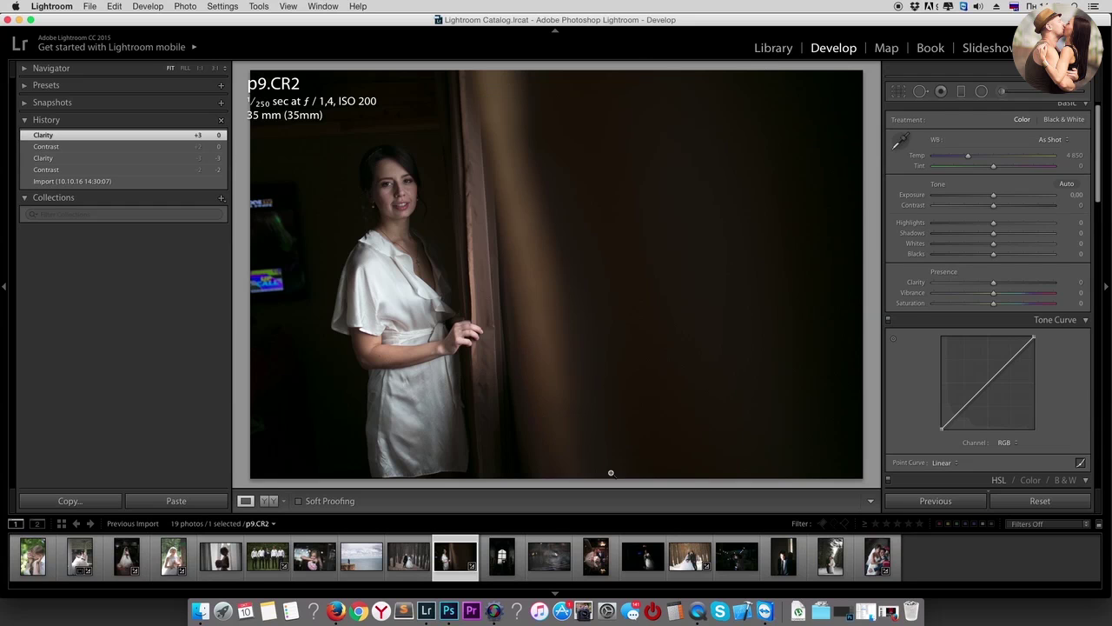
{"action": "left_click_drag", "start_coordinate": [993, 205], "coordinate": [1077, 212]}
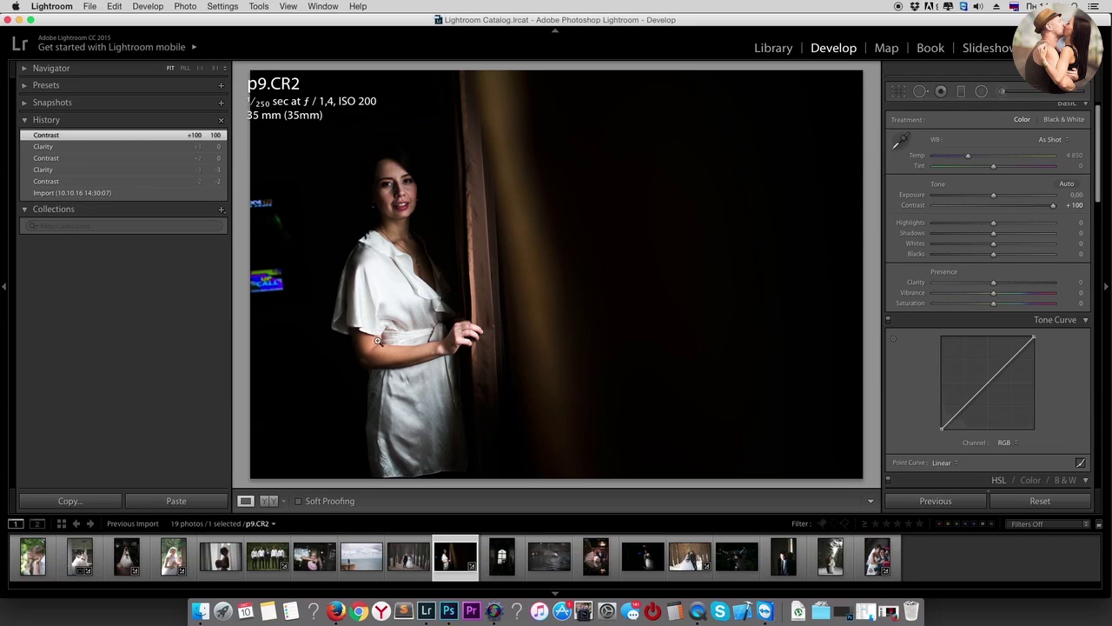
{"action": "double_click", "coordinate": [996, 205]}
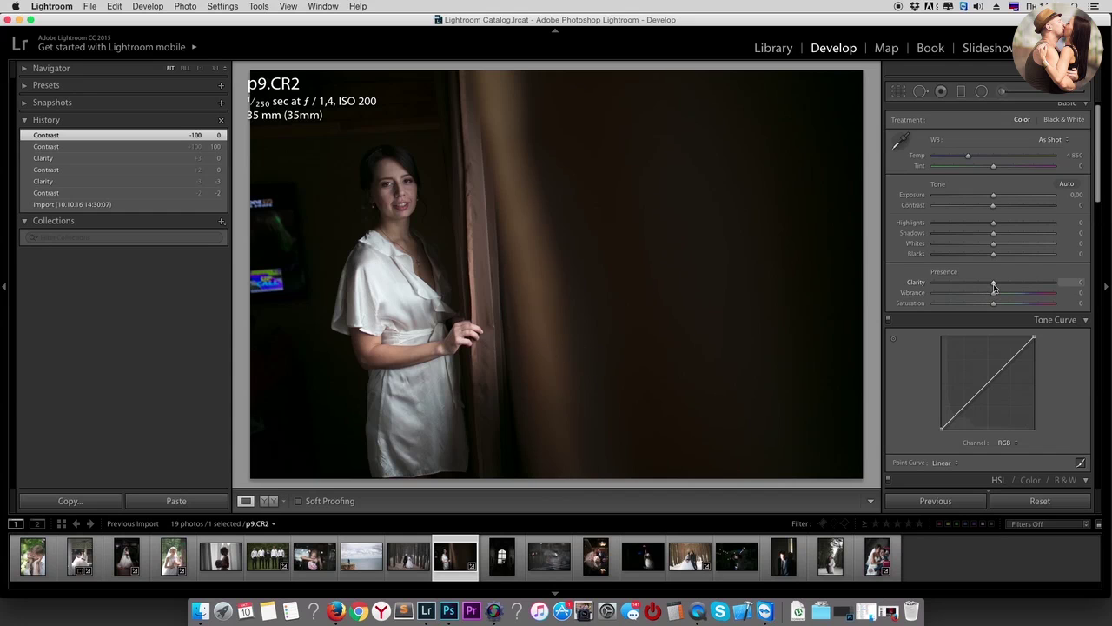
{"action": "left_click_drag", "start_coordinate": [993, 282], "coordinate": [1017, 282]}
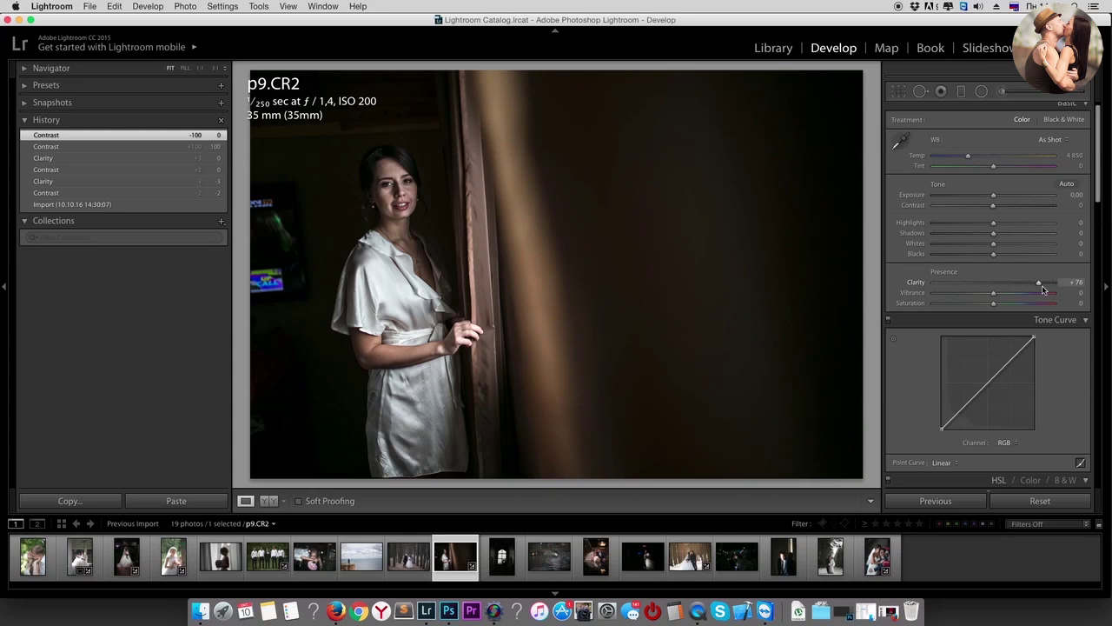
{"action": "left_click_drag", "start_coordinate": [1042, 285], "coordinate": [995, 291]}
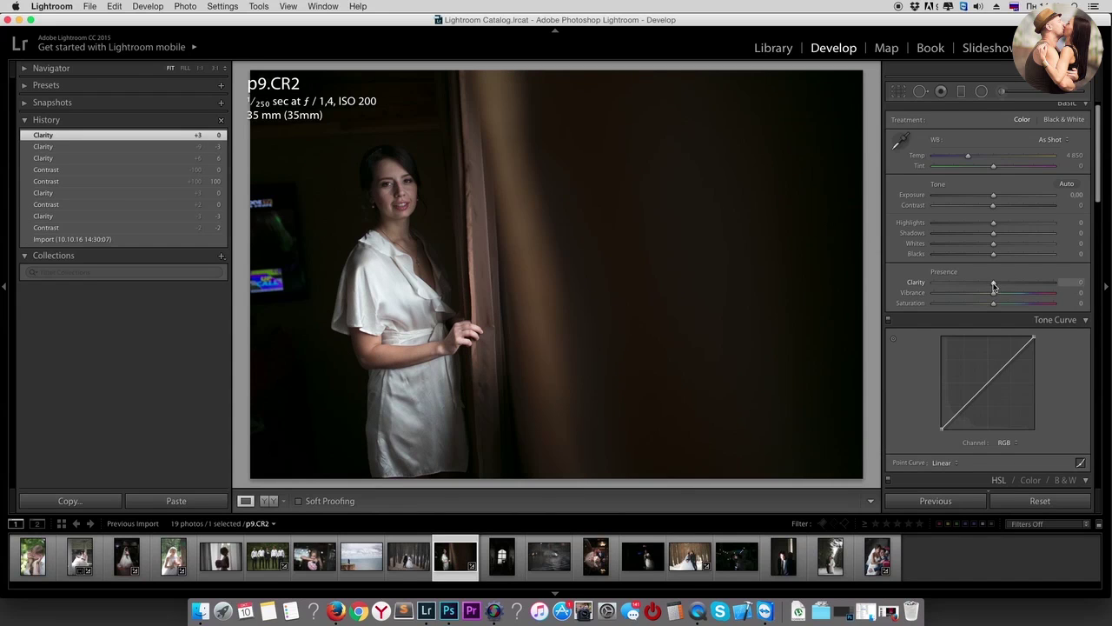
{"action": "left_click_drag", "start_coordinate": [994, 287], "coordinate": [984, 287]}
Step: Inspect p9's face at zoom, compare Clarity up to +17, and settle on -13
{"action": "left_click", "coordinate": [412, 195]}
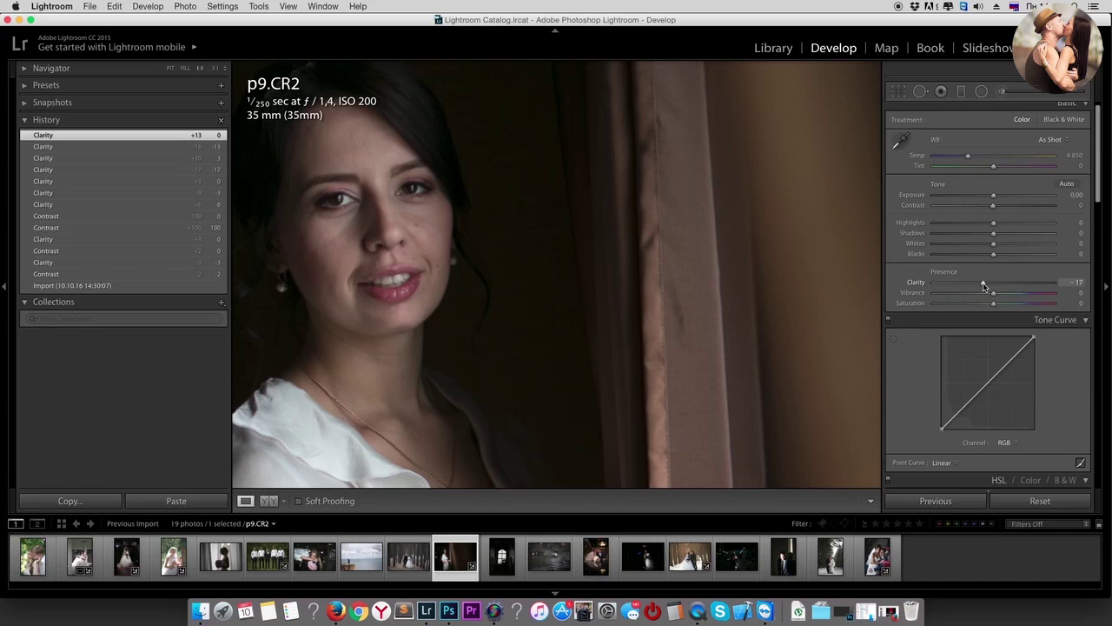
{"action": "left_click", "coordinate": [396, 218]}
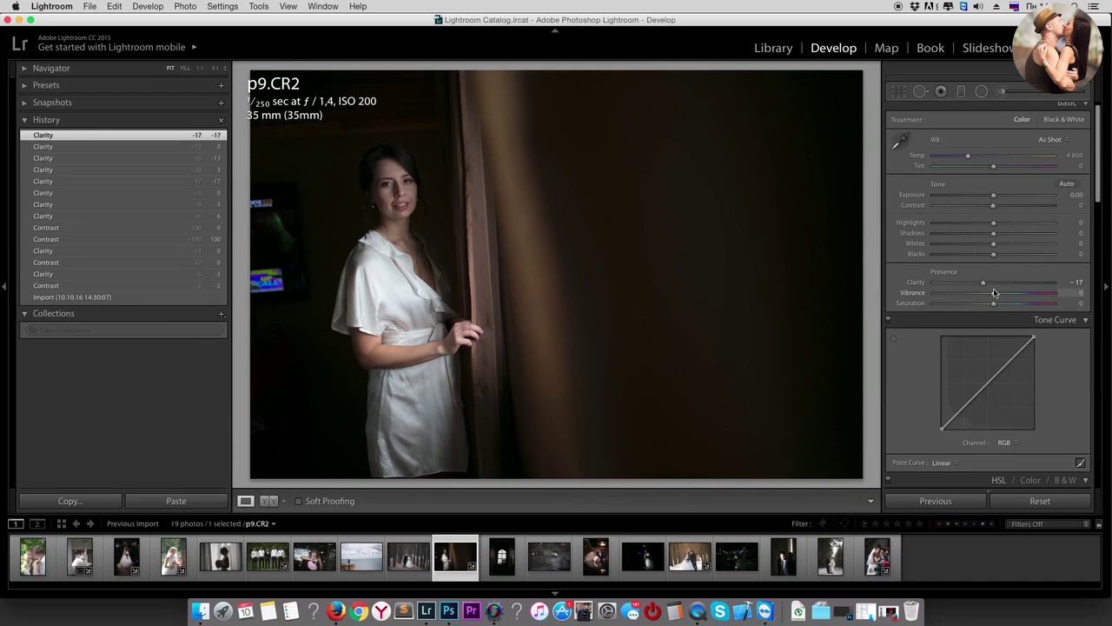
{"action": "left_click_drag", "start_coordinate": [988, 287], "coordinate": [983, 287]}
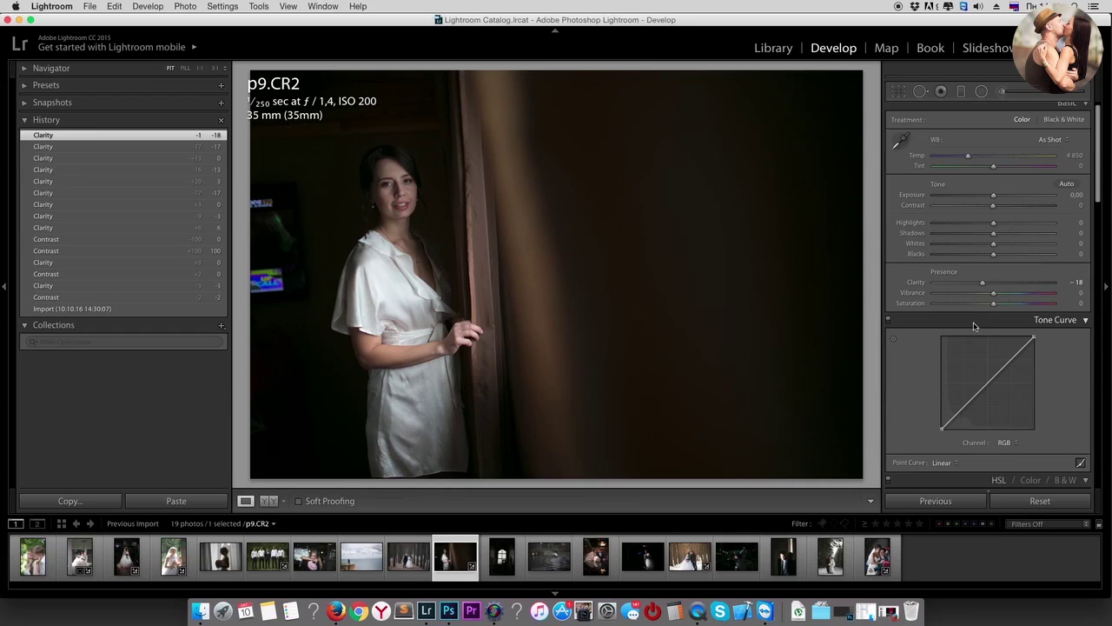
{"action": "left_click", "coordinate": [1005, 285]}
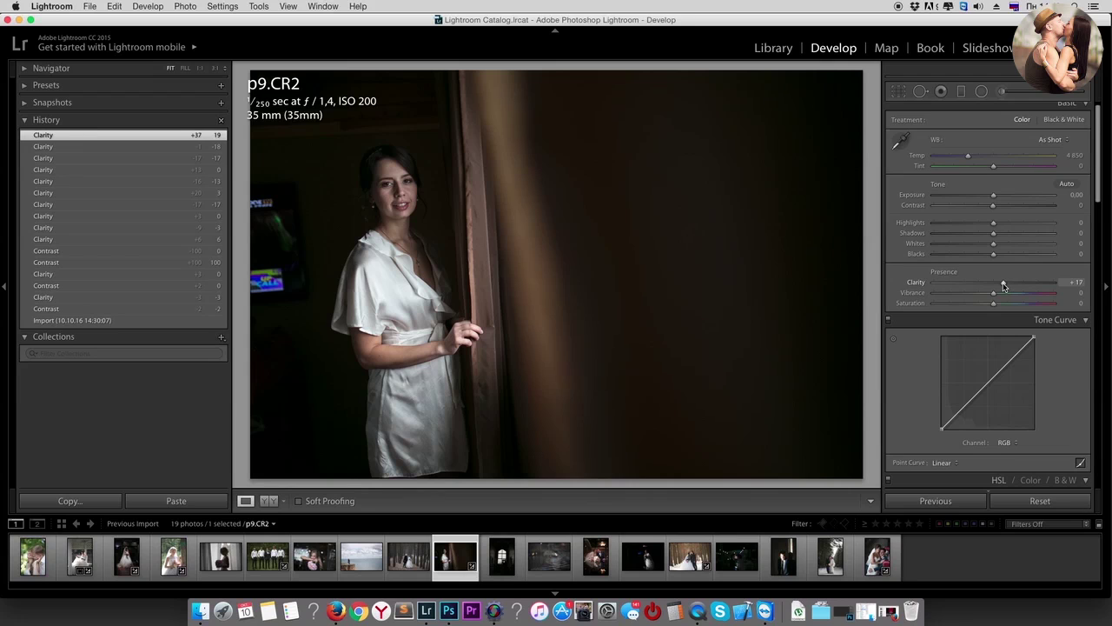
{"action": "left_click_drag", "start_coordinate": [1004, 285], "coordinate": [1001, 285]}
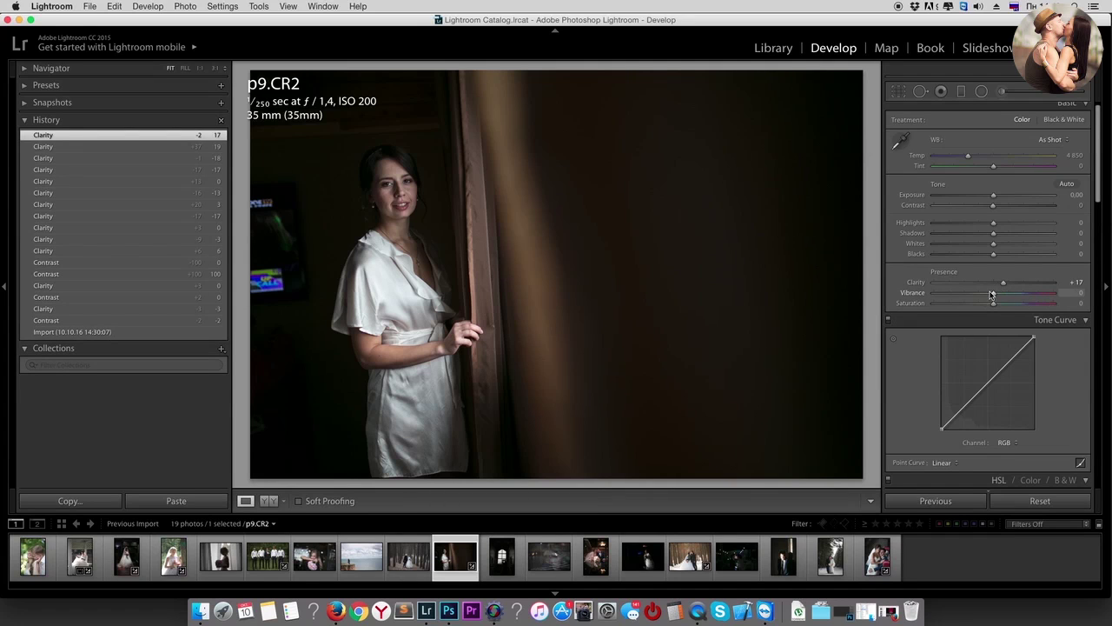
{"action": "left_click_drag", "start_coordinate": [1005, 284], "coordinate": [1002, 286]}
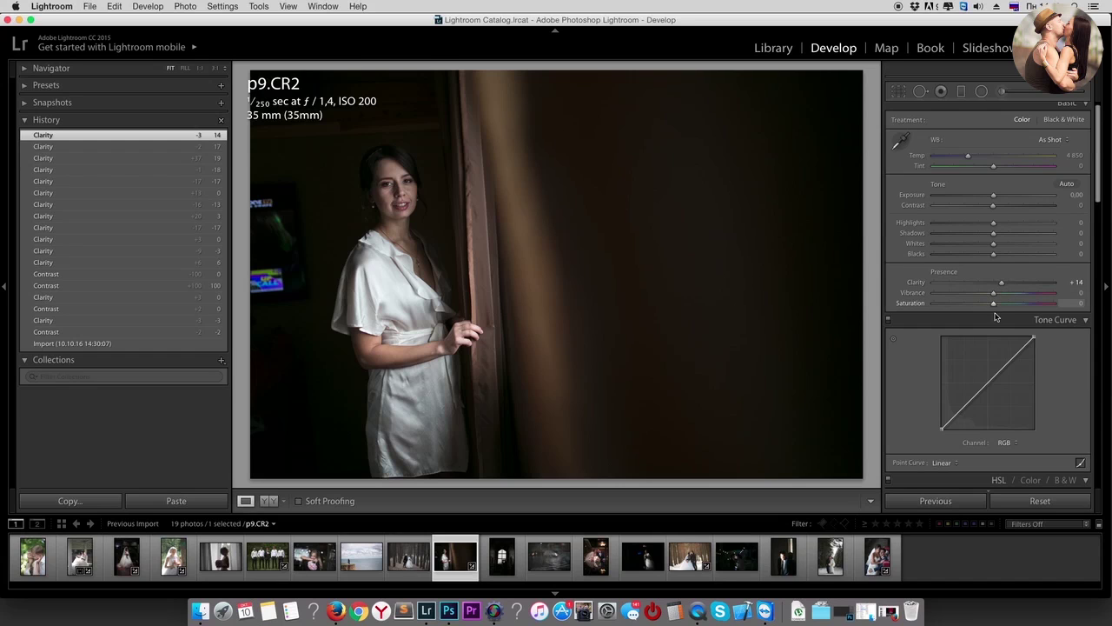
{"action": "left_click", "coordinate": [986, 284]}
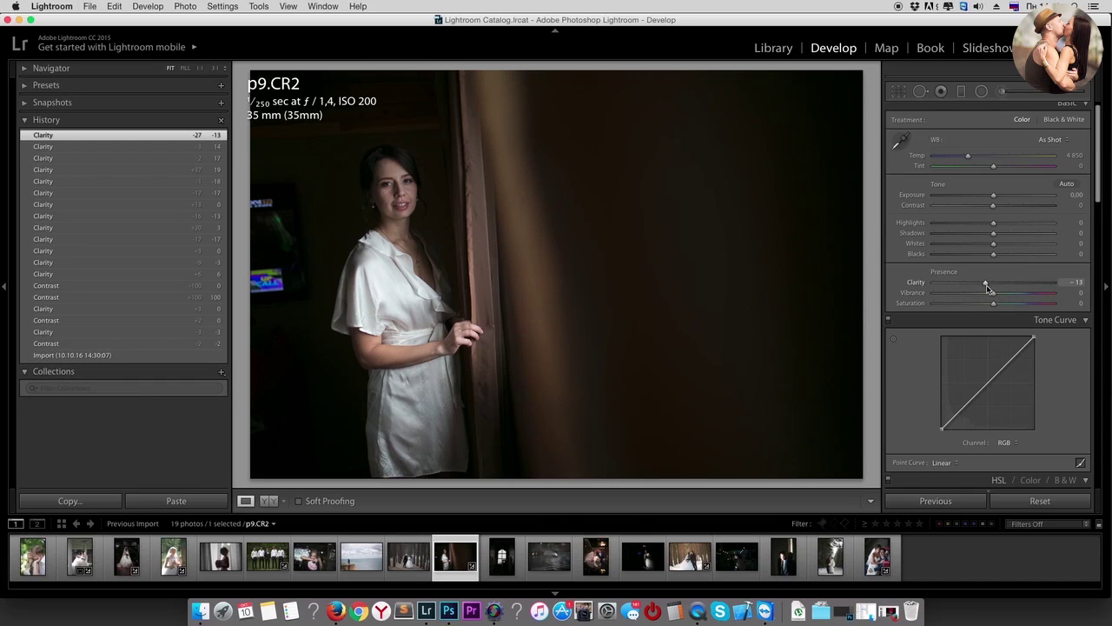
Step: Select groomsmen photo p15 and set its Clarity to +12
{"action": "left_click", "coordinate": [269, 565]}
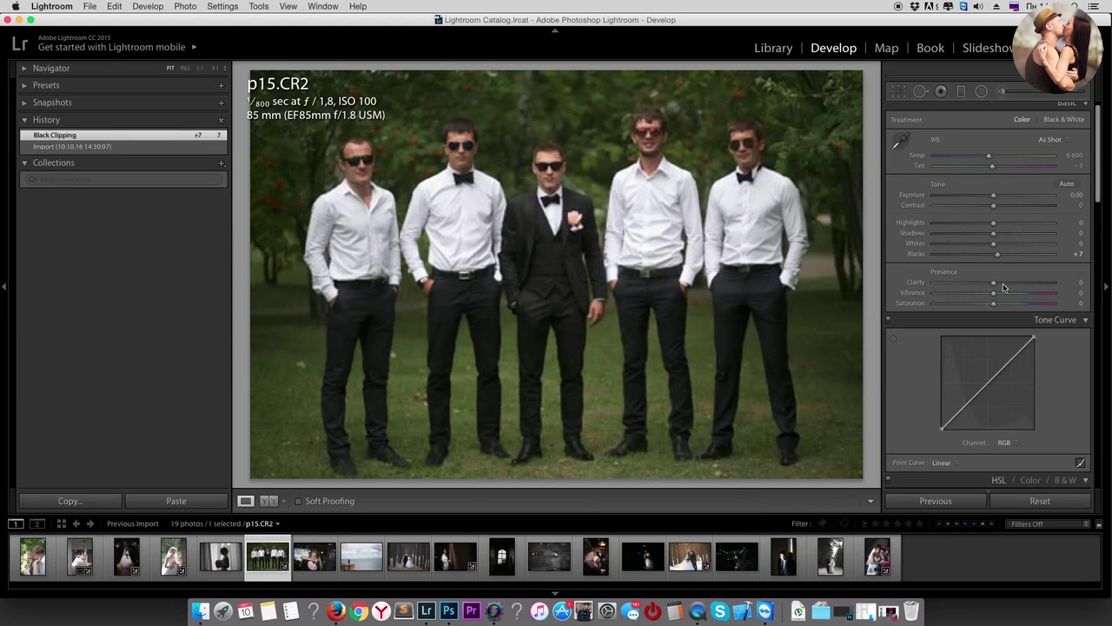
{"action": "left_click", "coordinate": [1004, 285]}
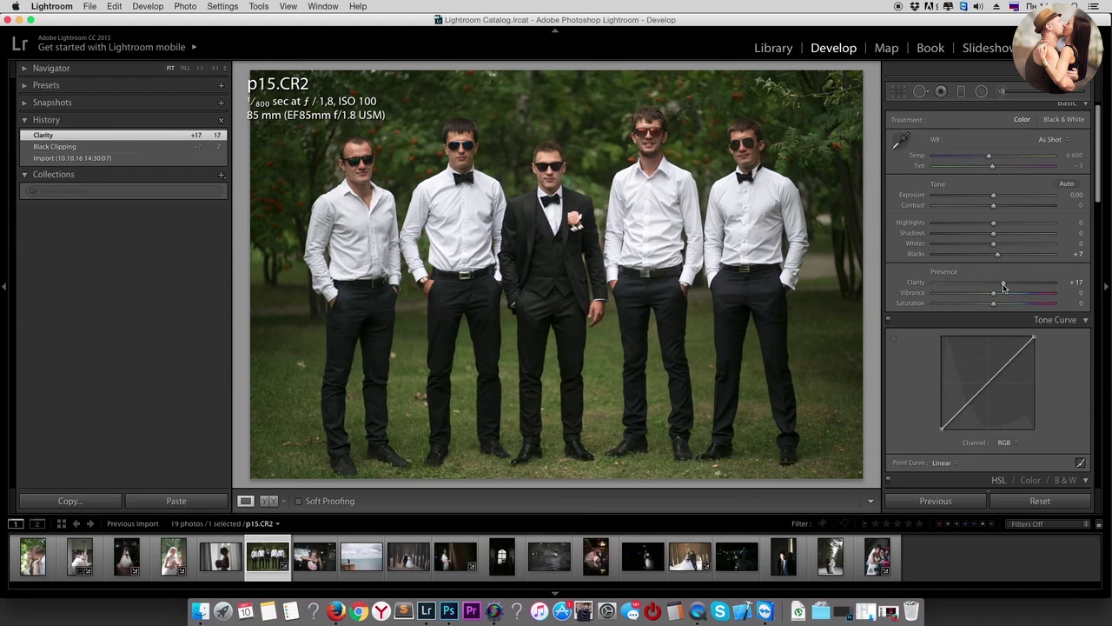
{"action": "left_click_drag", "start_coordinate": [1003, 286], "coordinate": [998, 287]}
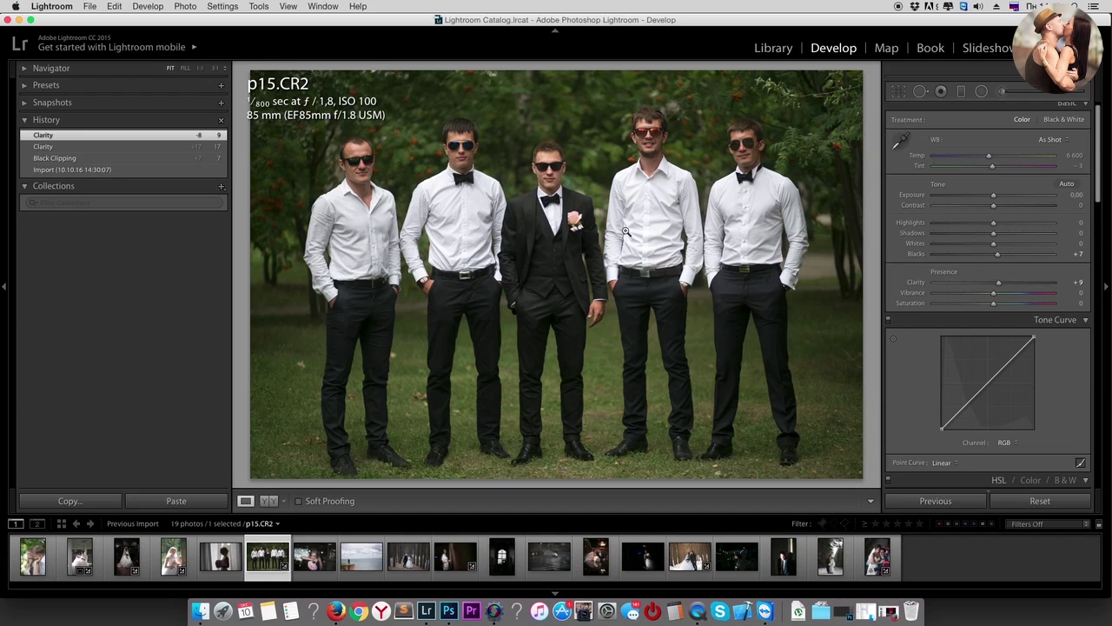
{"action": "left_click_drag", "start_coordinate": [1001, 287], "coordinate": [1001, 287]}
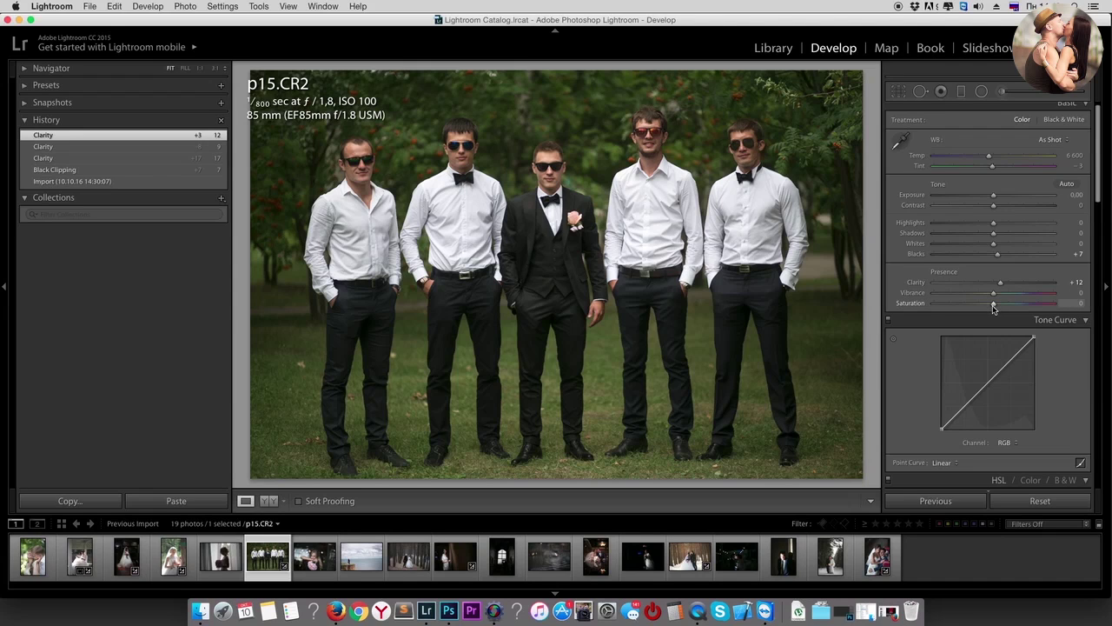
Step: Compare Saturation and Vibrance extremes, then leave Saturation at 0 and Vibrance at about +68
{"action": "left_click_drag", "start_coordinate": [994, 302], "coordinate": [936, 313]}
{"action": "mouse_move", "coordinate": [936, 313]}
{"action": "left_mouse_down"}
{"action": "mouse_move", "coordinate": [1066, 320]}
{"action": "mouse_move", "coordinate": [994, 316]}
{"action": "left_mouse_up"}
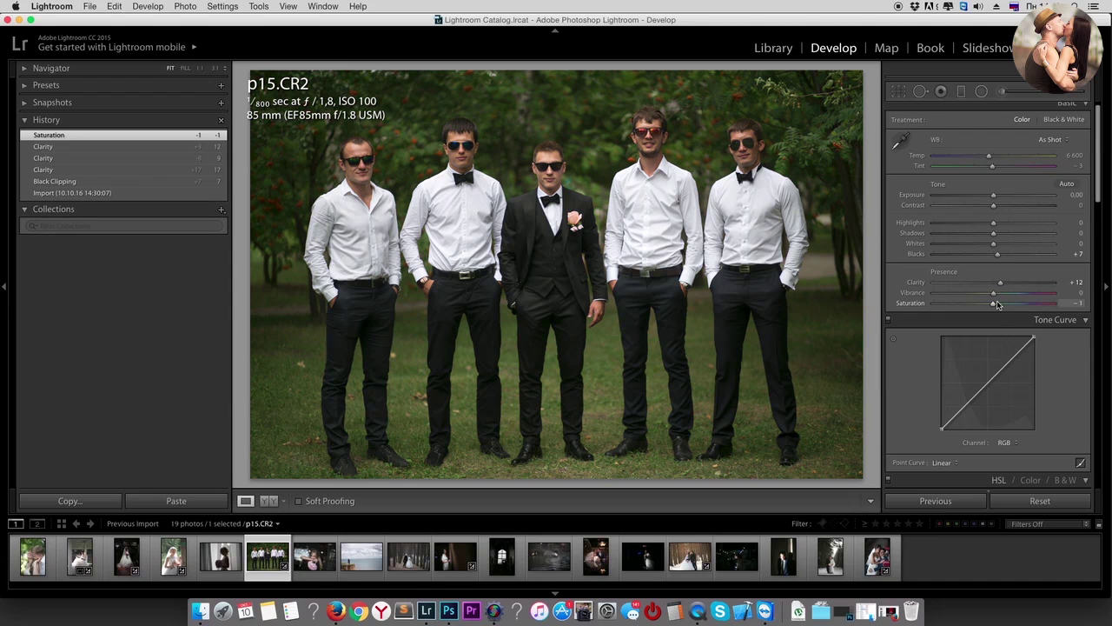
{"action": "left_click_drag", "start_coordinate": [993, 294], "coordinate": [1083, 307]}
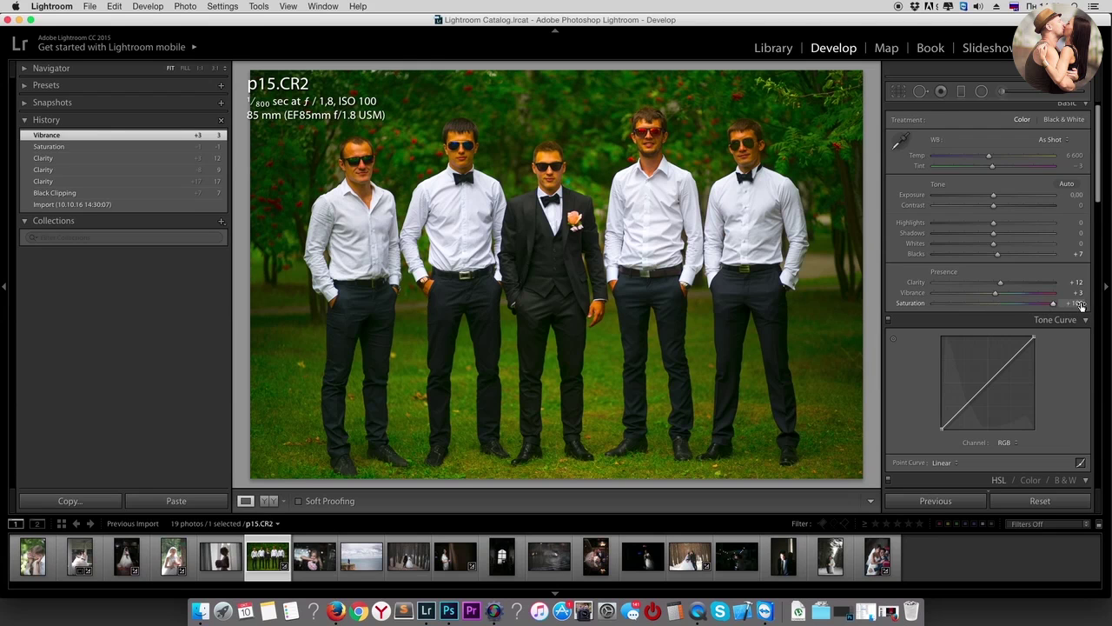
{"action": "left_click", "coordinate": [995, 303]}
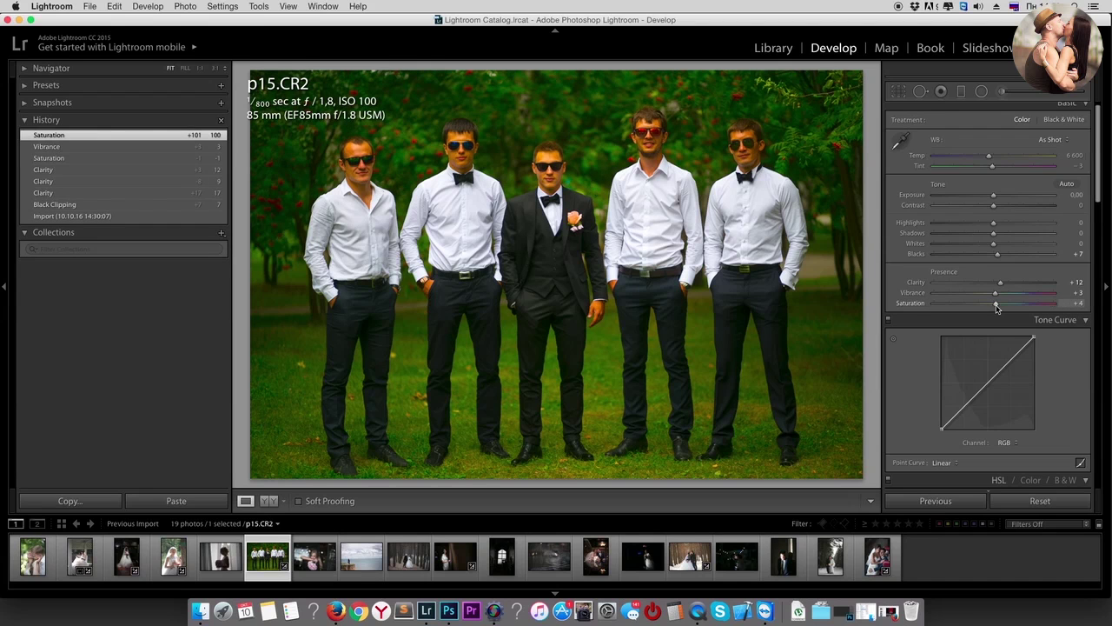
{"action": "left_click_drag", "start_coordinate": [996, 295], "coordinate": [1081, 297]}
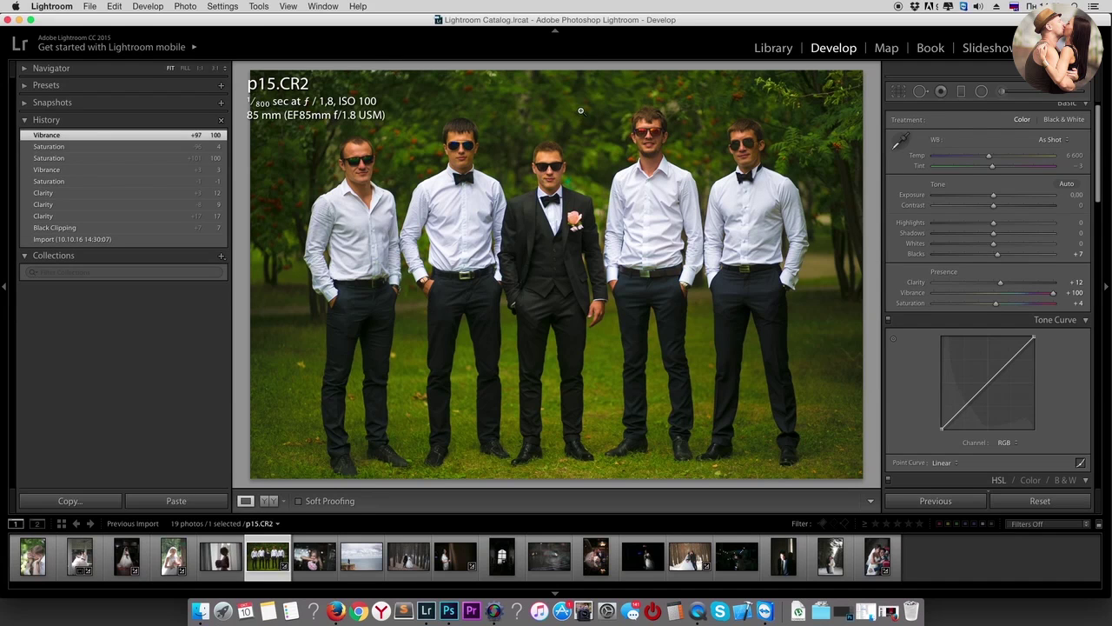
{"action": "double_click", "coordinate": [994, 293]}
{"action": "double_click", "coordinate": [996, 304]}
{"action": "left_click_drag", "start_coordinate": [996, 293], "coordinate": [995, 297]}
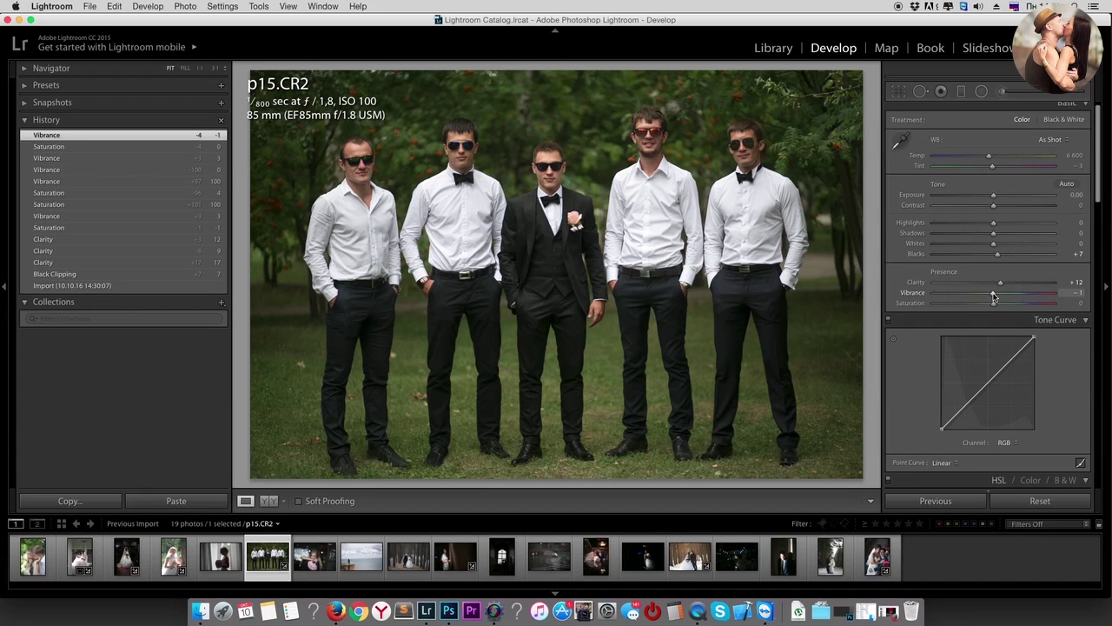
{"action": "double_click", "coordinate": [994, 296]}
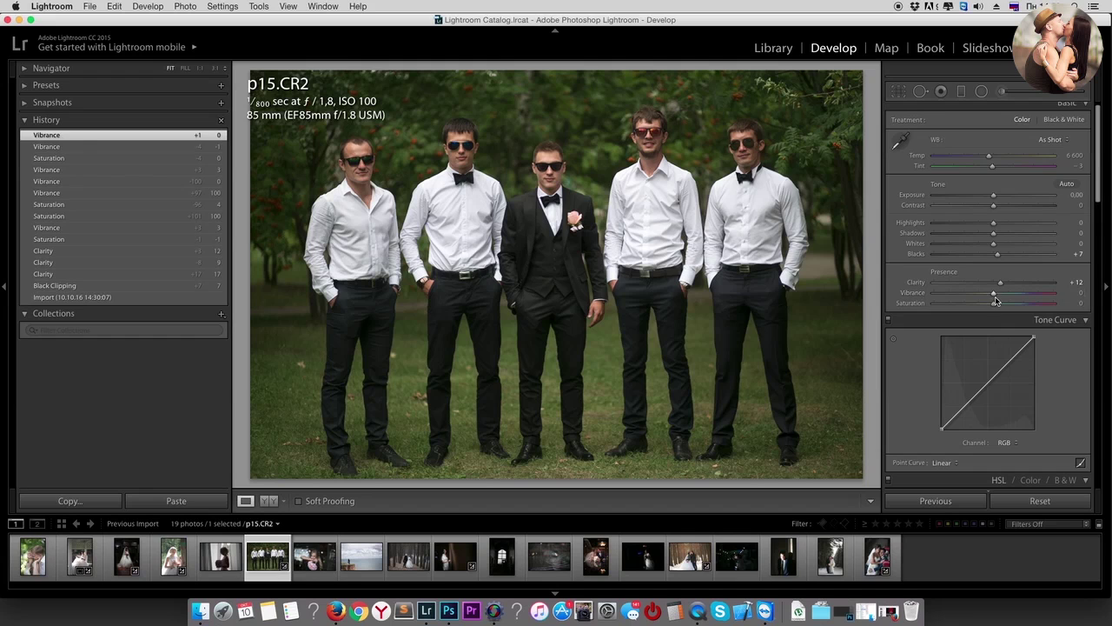
{"action": "left_click_drag", "start_coordinate": [996, 296], "coordinate": [1035, 298]}
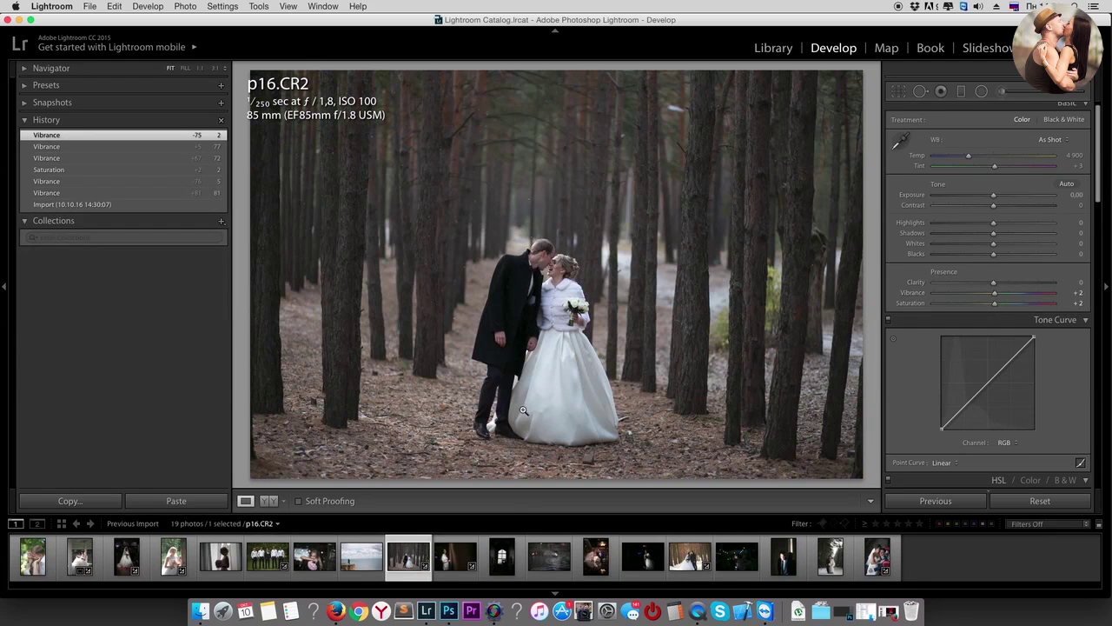
Step: On forest photo p16, compare Vibrance up to +76 and Saturation, returning both to 0
{"action": "key", "text": "Right"}
{"action": "left_click_drag", "start_coordinate": [995, 293], "coordinate": [1037, 299]}
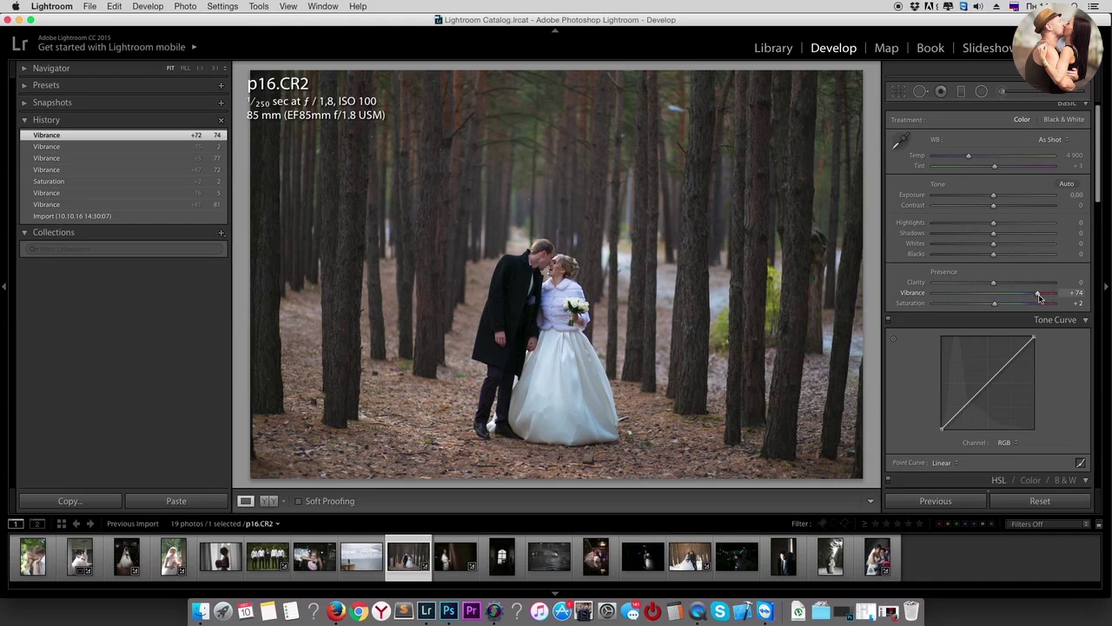
{"action": "left_click_drag", "start_coordinate": [1040, 297], "coordinate": [1039, 297]}
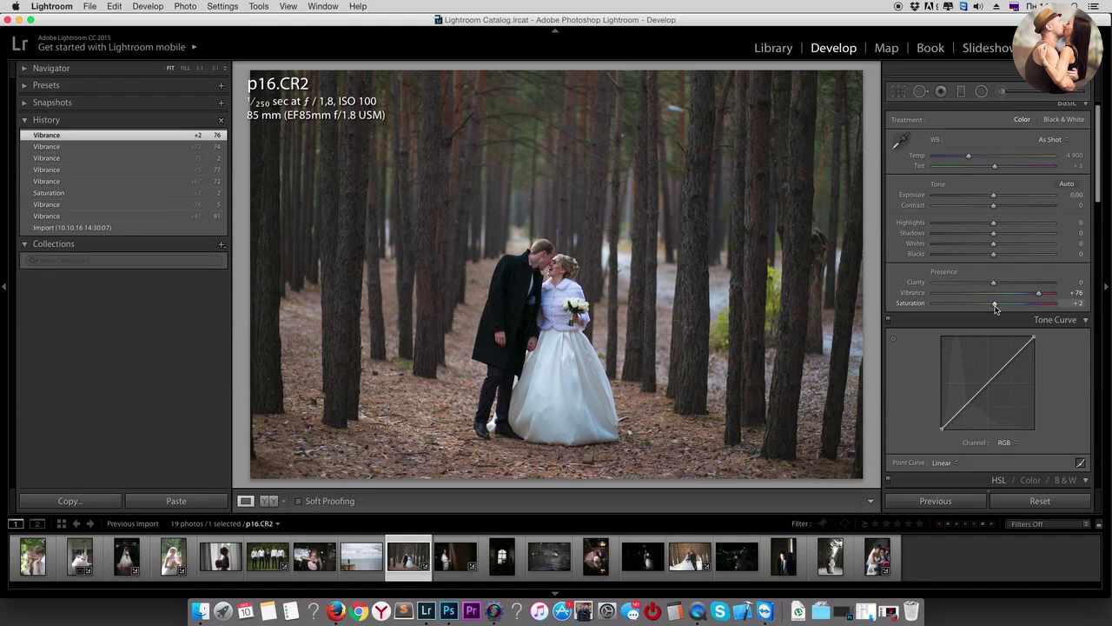
{"action": "left_click_drag", "start_coordinate": [995, 307], "coordinate": [1004, 309]}
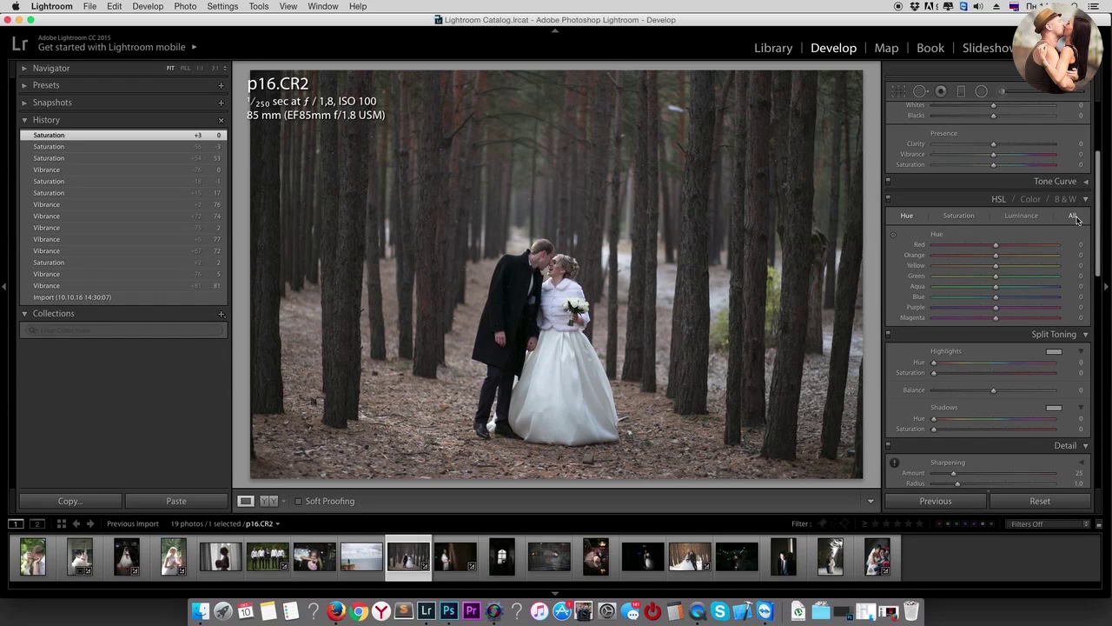
Step: Show all HSL hue, saturation and luminance sliders together
{"action": "left_click", "coordinate": [1074, 221]}
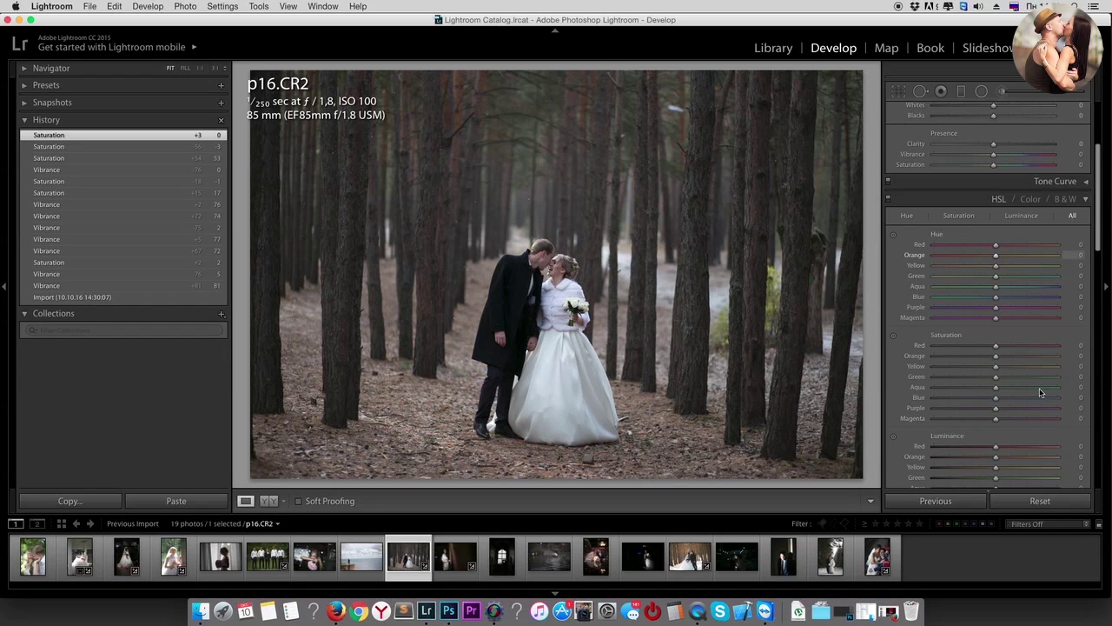
{"action": "scroll", "coordinate": [1100, 233], "scroll_direction": "down", "scroll_amount": 1}
{"action": "scroll", "coordinate": [1100, 232], "scroll_direction": "down", "scroll_amount": 3}
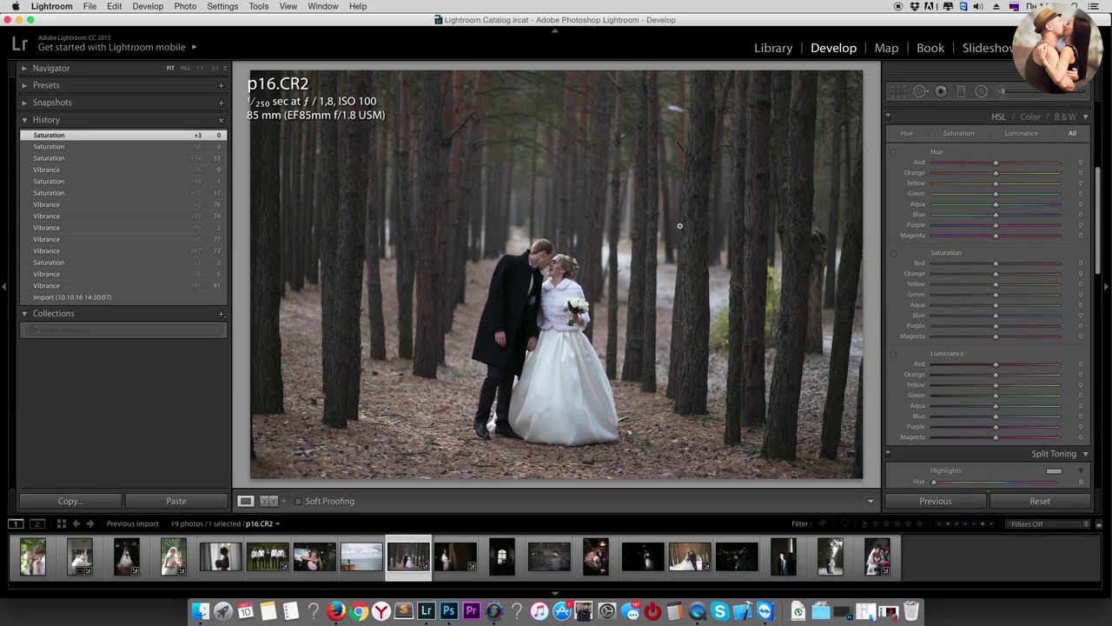
{"action": "scroll", "coordinate": [1000, 287], "scroll_direction": "up", "scroll_amount": 5}
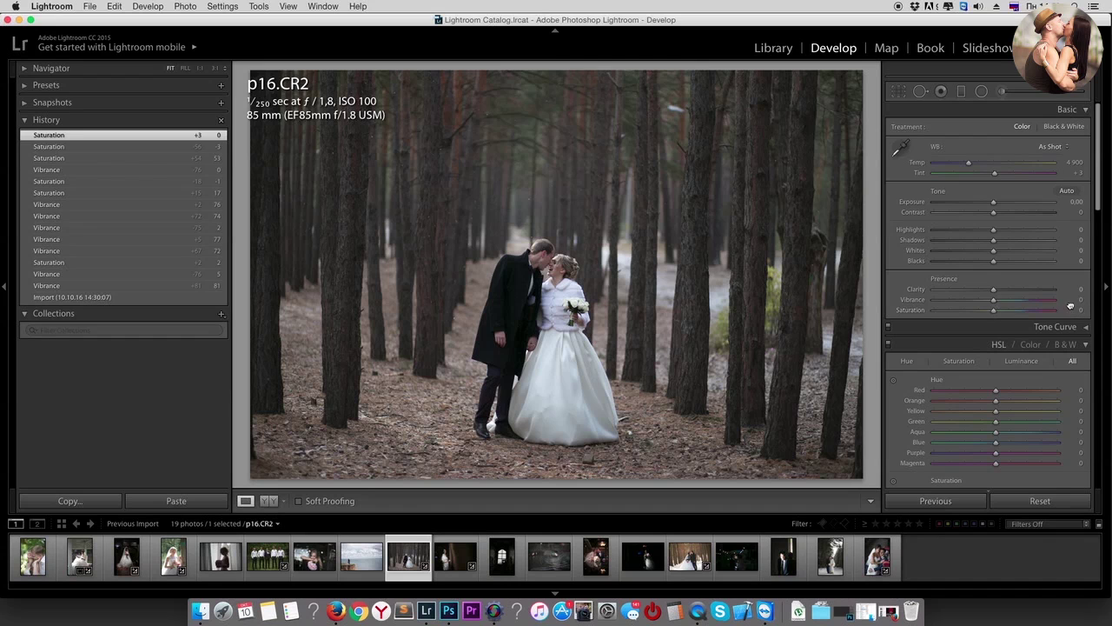
Step: Raise p16's Vibrance to +100 and bring the HSL sliders into view
{"action": "left_click_drag", "start_coordinate": [993, 299], "coordinate": [1069, 306]}
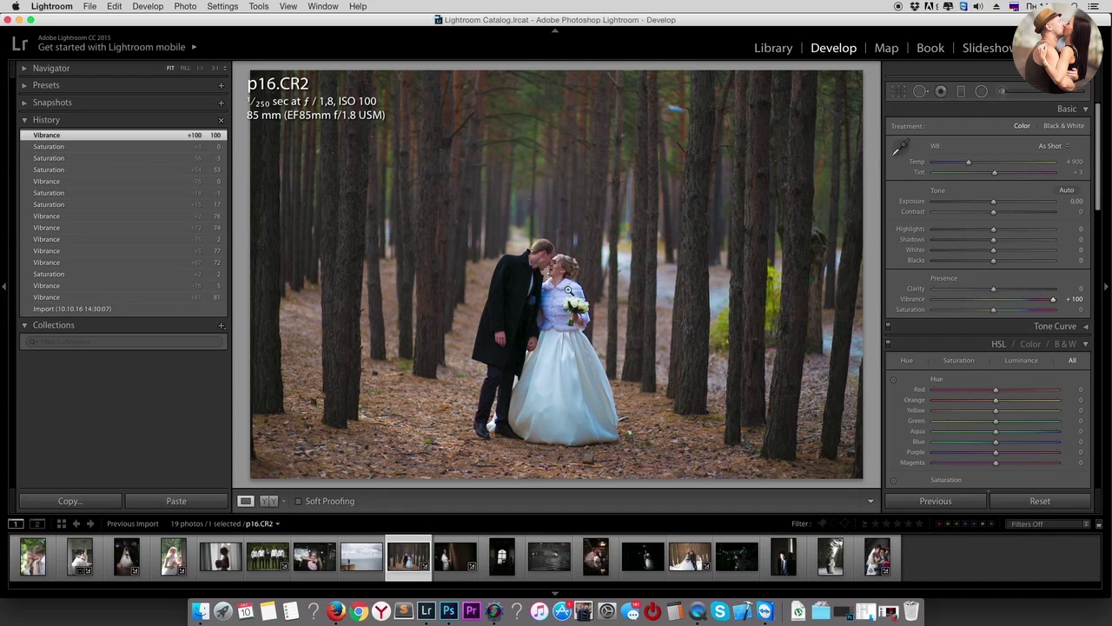
{"action": "scroll", "coordinate": [1042, 249], "scroll_direction": "down", "scroll_amount": 5}
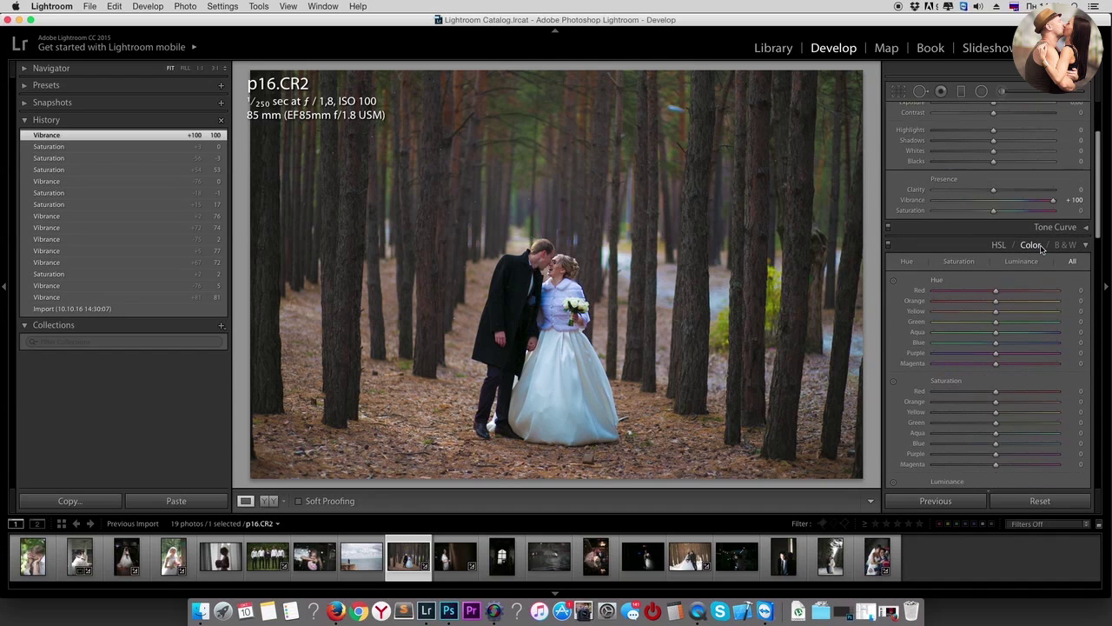
{"action": "scroll", "coordinate": [1042, 249], "scroll_direction": "down", "scroll_amount": 2}
{"action": "scroll", "coordinate": [1041, 256], "scroll_direction": "down", "scroll_amount": 3}
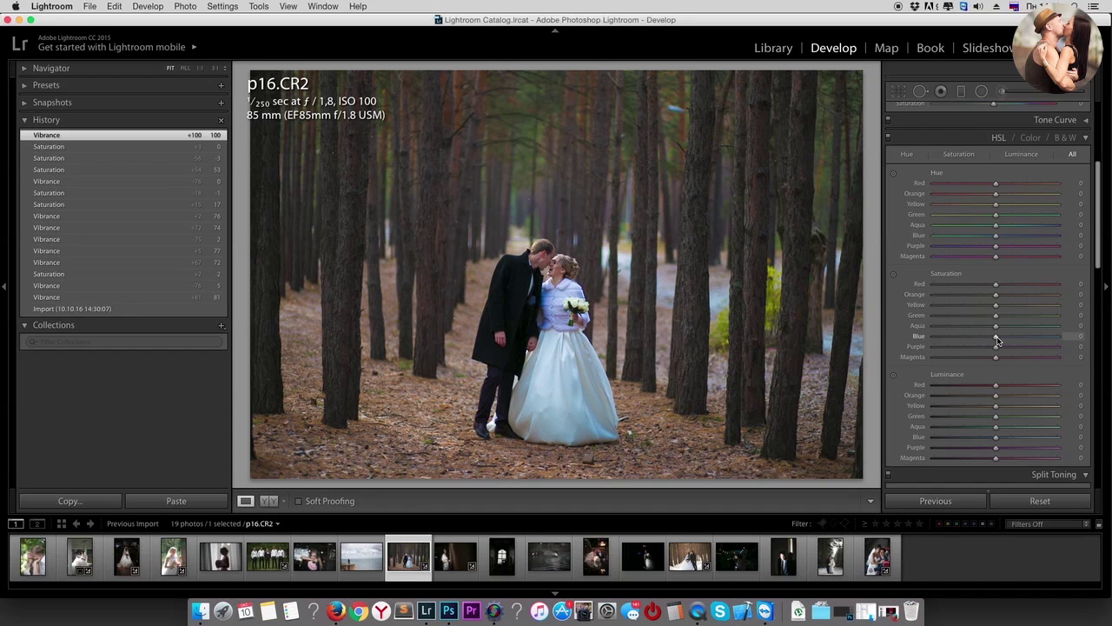
Step: Try lowering and boosting Blue saturation on p16 to judge its effect
{"action": "left_click_drag", "start_coordinate": [997, 340], "coordinate": [952, 340]}
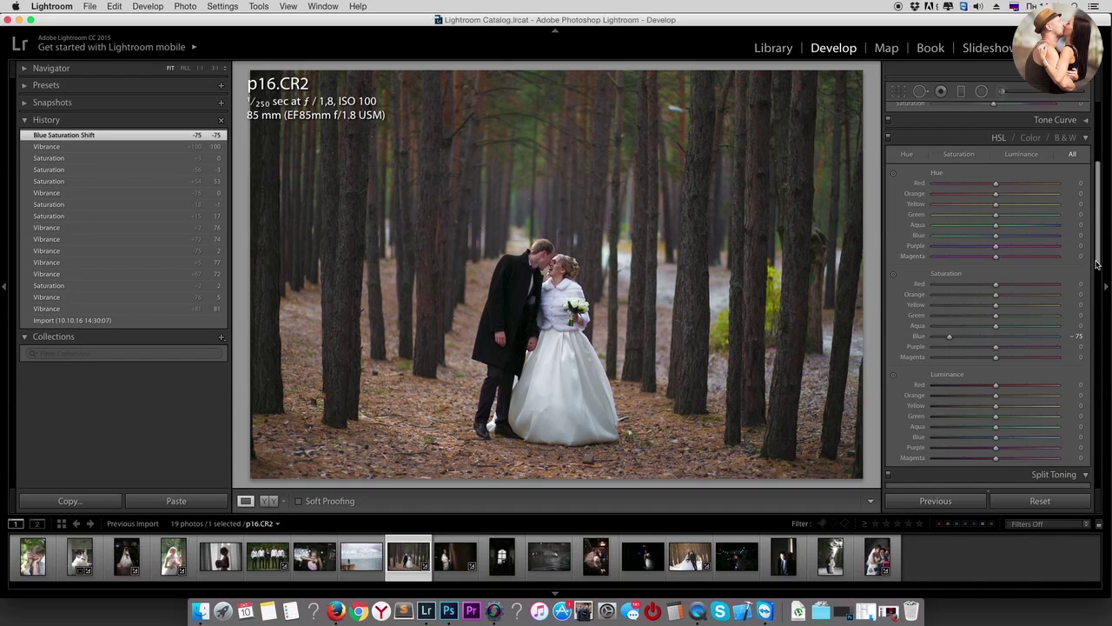
{"action": "scroll", "coordinate": [987, 319], "scroll_direction": "up", "scroll_amount": 5}
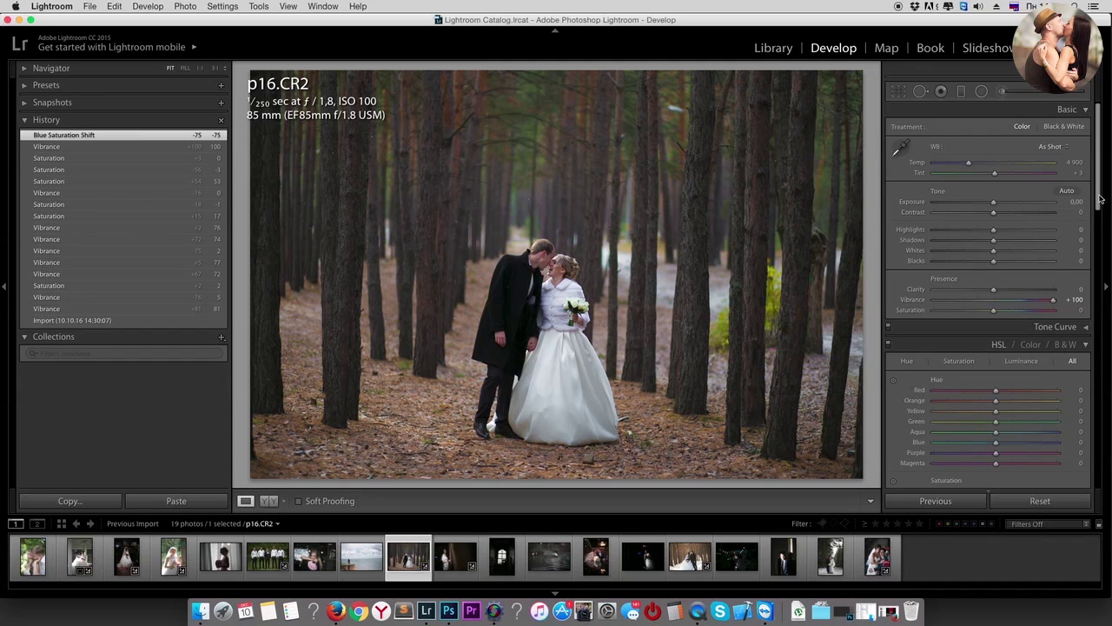
{"action": "scroll", "coordinate": [1099, 199], "scroll_direction": "down", "scroll_amount": 5}
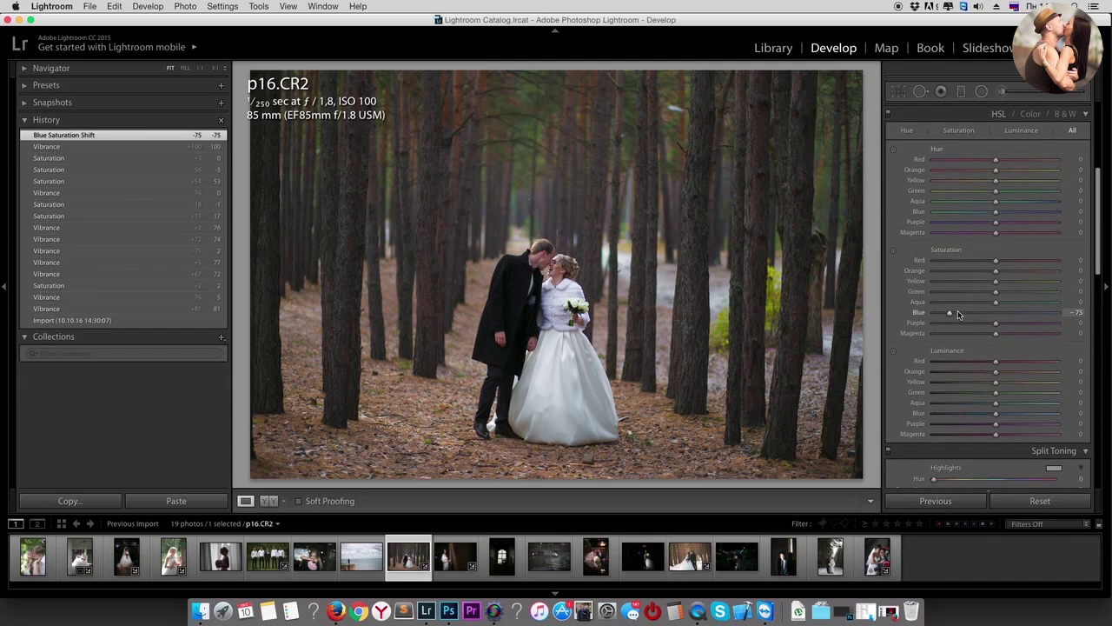
{"action": "left_click_drag", "start_coordinate": [950, 314], "coordinate": [944, 315]}
{"action": "mouse_move", "coordinate": [1026, 313]}
{"action": "left_mouse_down"}
{"action": "mouse_move", "coordinate": [1056, 320]}
{"action": "mouse_move", "coordinate": [954, 315]}
{"action": "left_mouse_up"}
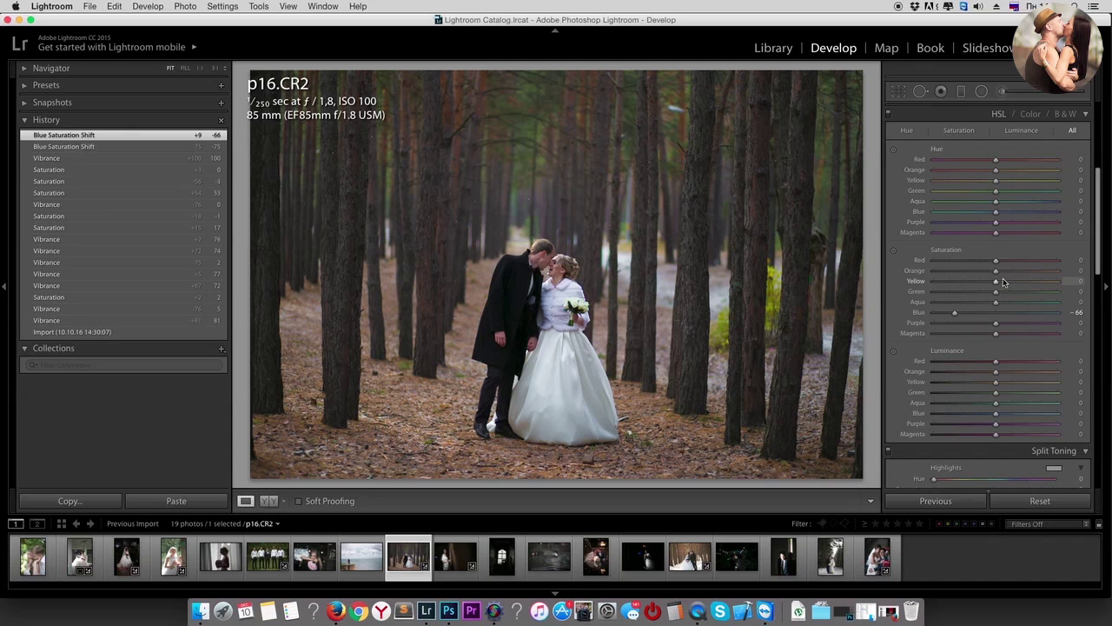
Step: Set Blue saturation to -54 and Orange saturation to +20
{"action": "left_click_drag", "start_coordinate": [996, 271], "coordinate": [1021, 276]}
{"action": "left_click_drag", "start_coordinate": [954, 312], "coordinate": [996, 313]}
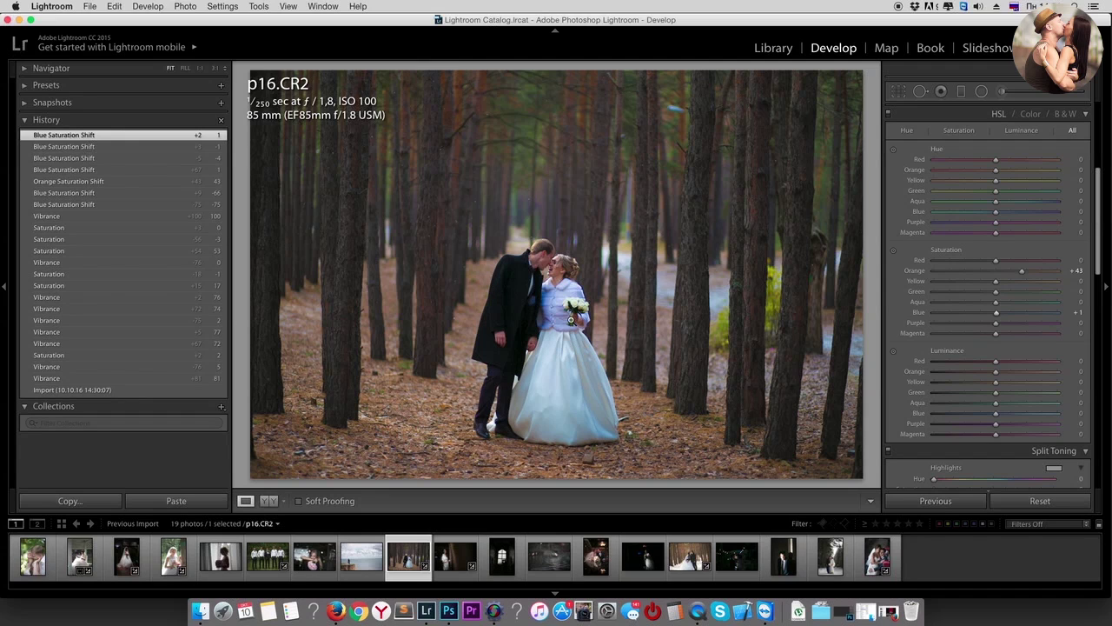
{"action": "left_click_drag", "start_coordinate": [997, 318], "coordinate": [963, 314]}
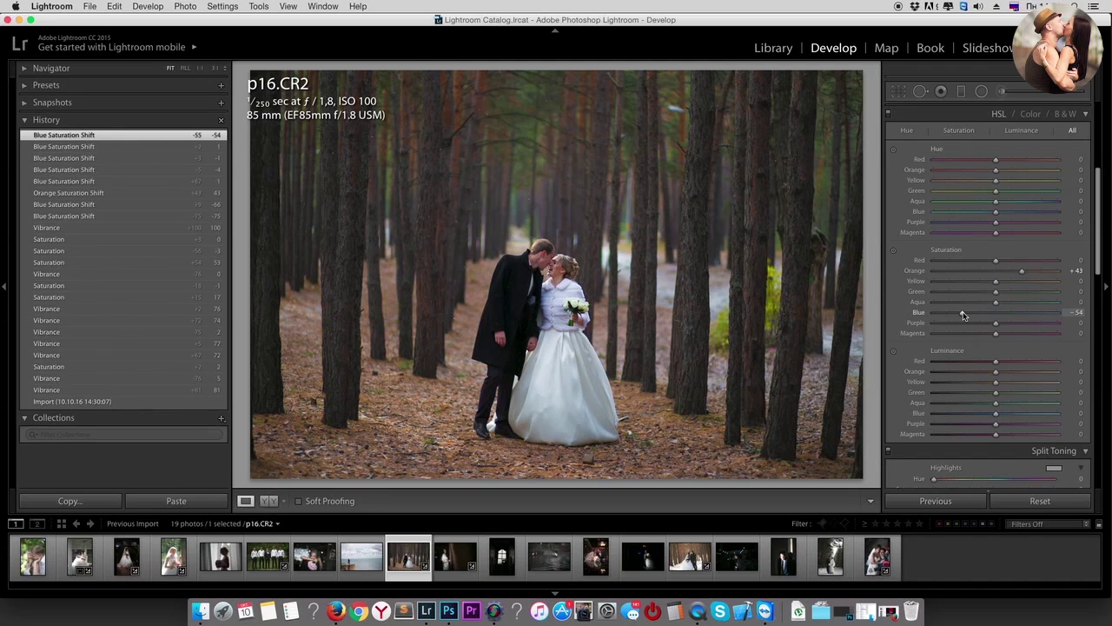
{"action": "left_click_drag", "start_coordinate": [1023, 271], "coordinate": [963, 272]}
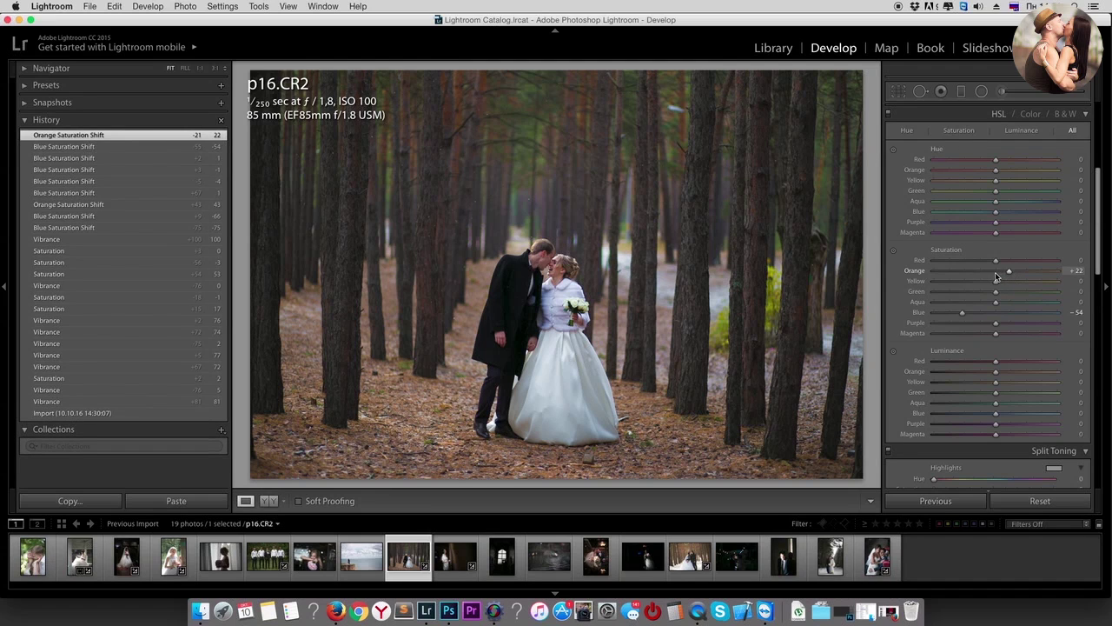
{"action": "double_click", "coordinate": [997, 276]}
{"action": "mouse_move", "coordinate": [999, 276]}
{"action": "left_mouse_down"}
{"action": "mouse_move", "coordinate": [1023, 277]}
{"action": "mouse_move", "coordinate": [1008, 276]}
{"action": "left_mouse_up"}
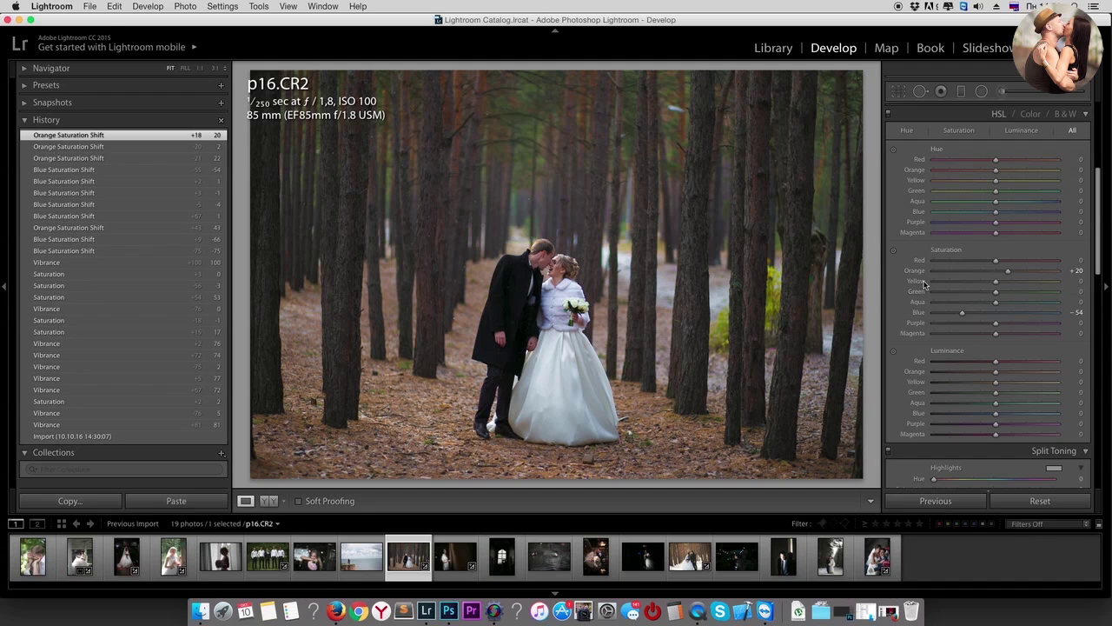
Step: Back on groomsmen photo p15, raise Vibrance to +81 and lower Orange saturation to -22
{"action": "key", "text": "Left"}
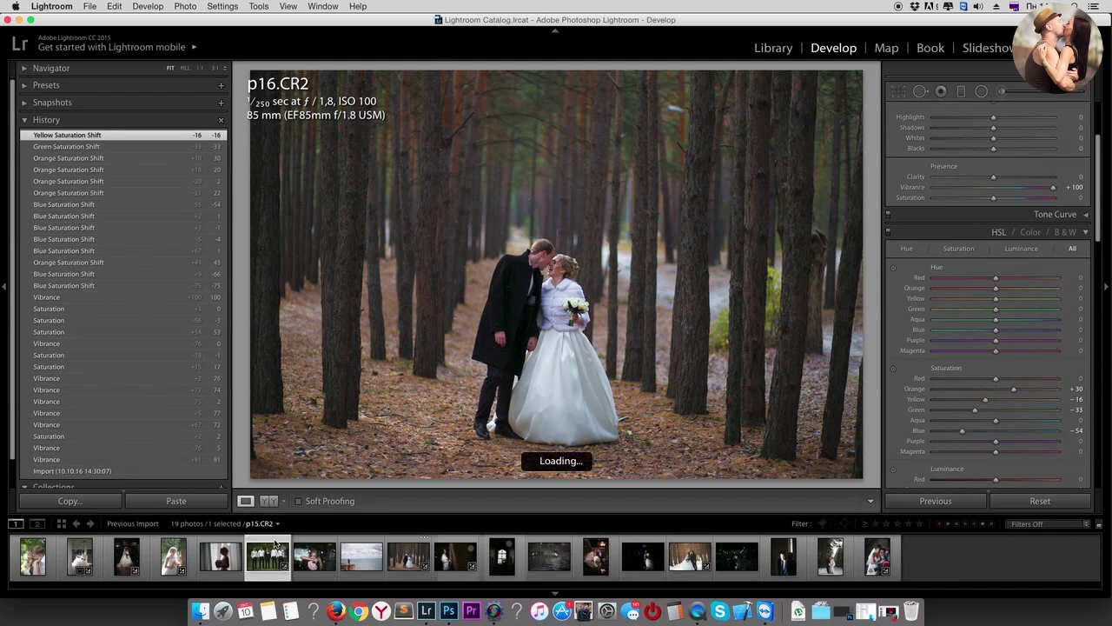
{"action": "scroll", "coordinate": [1084, 287], "scroll_direction": "up", "scroll_amount": 5}
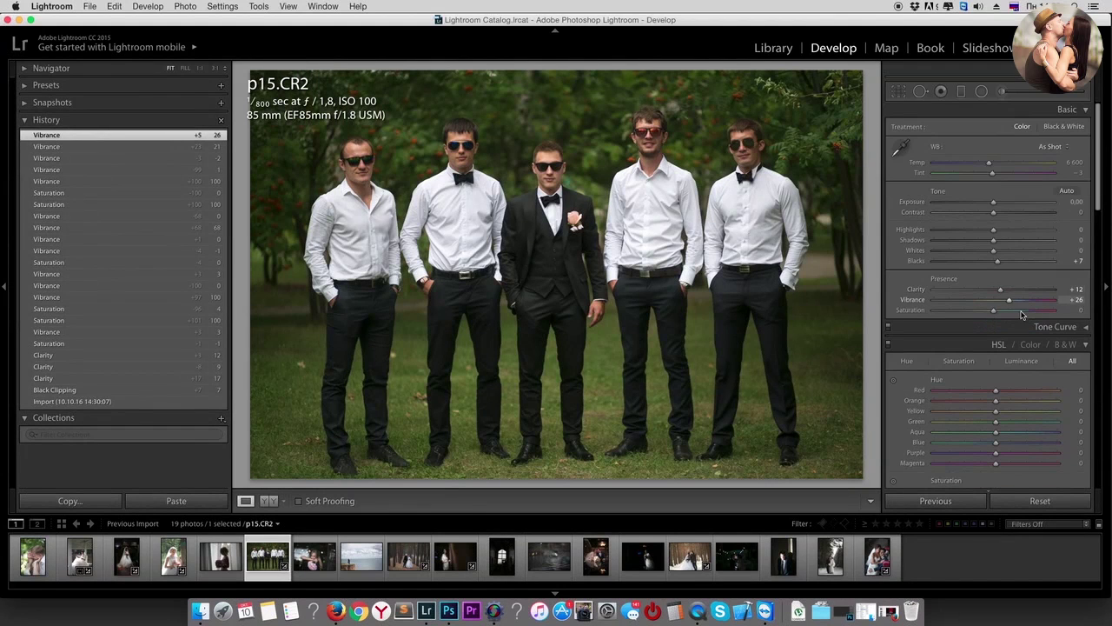
{"action": "left_click", "coordinate": [1051, 300]}
{"action": "left_click_drag", "start_coordinate": [1052, 304], "coordinate": [1042, 301]}
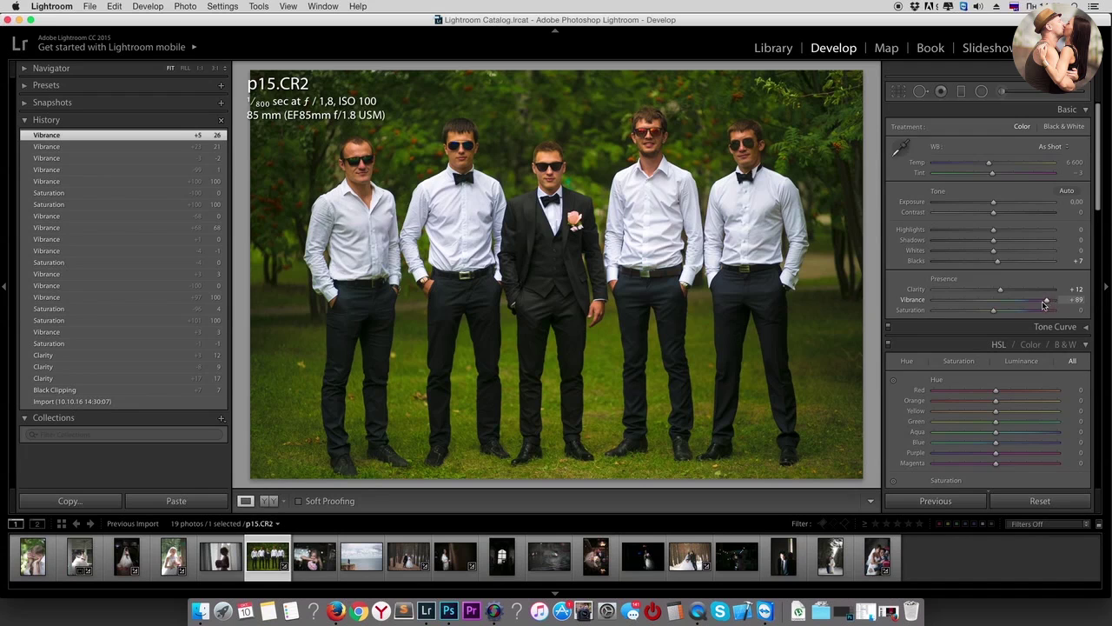
{"action": "scroll", "coordinate": [1042, 301], "scroll_direction": "down", "scroll_amount": 5}
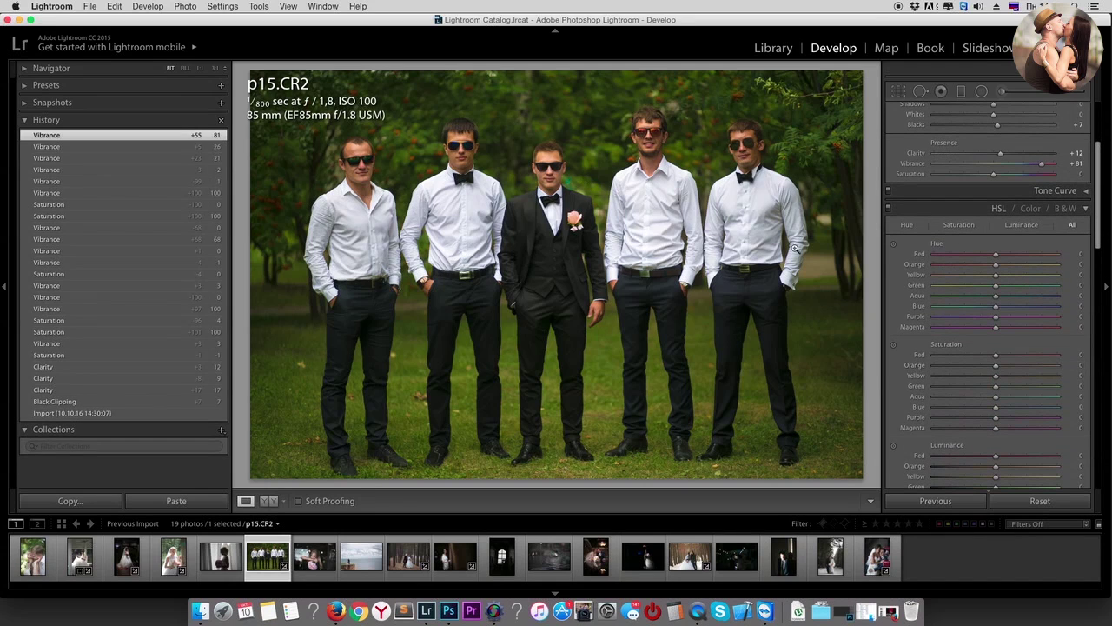
{"action": "left_click_drag", "start_coordinate": [998, 370], "coordinate": [983, 369]}
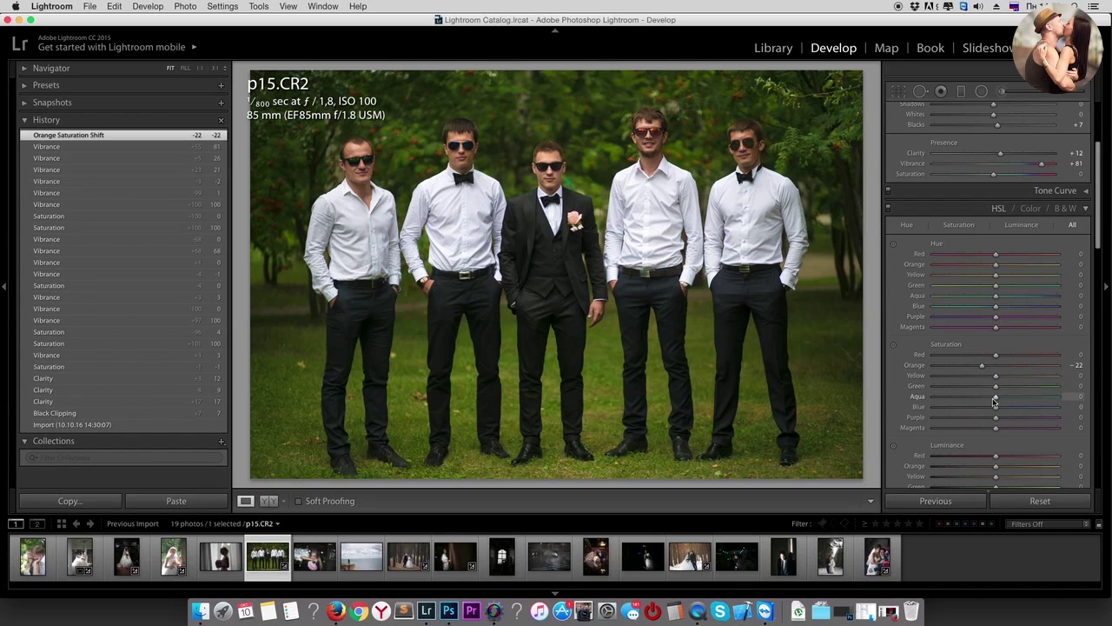
Step: In HSL, shift Green hue to +29 and lower Green saturation to -58
{"action": "left_click_drag", "start_coordinate": [996, 387], "coordinate": [976, 391]}
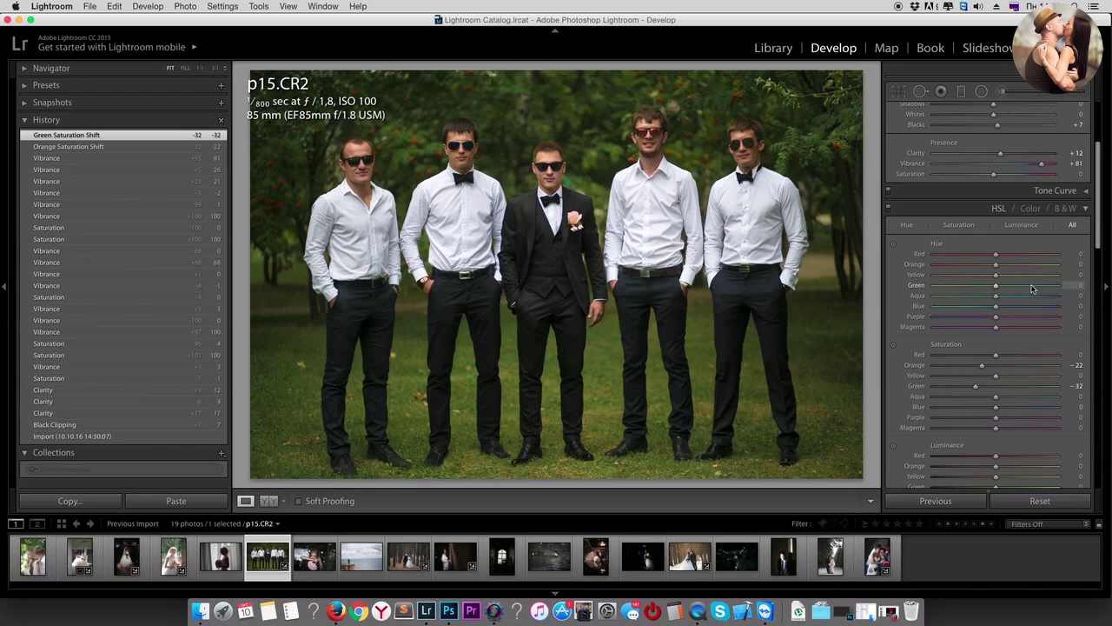
{"action": "left_click_drag", "start_coordinate": [998, 292], "coordinate": [1013, 293]}
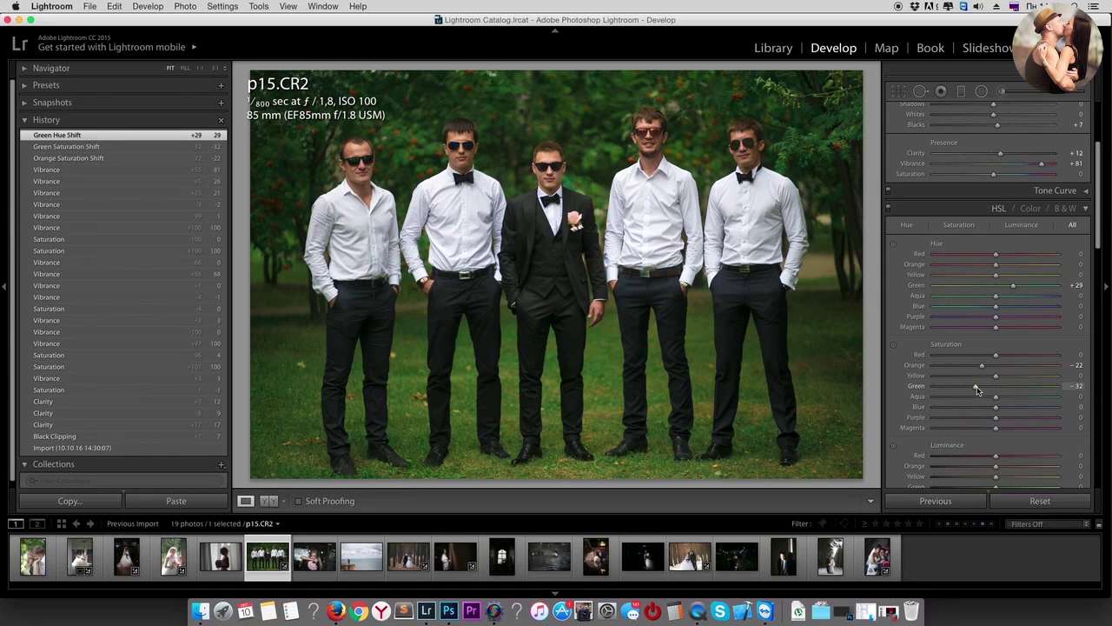
{"action": "left_click_drag", "start_coordinate": [976, 385], "coordinate": [962, 389]}
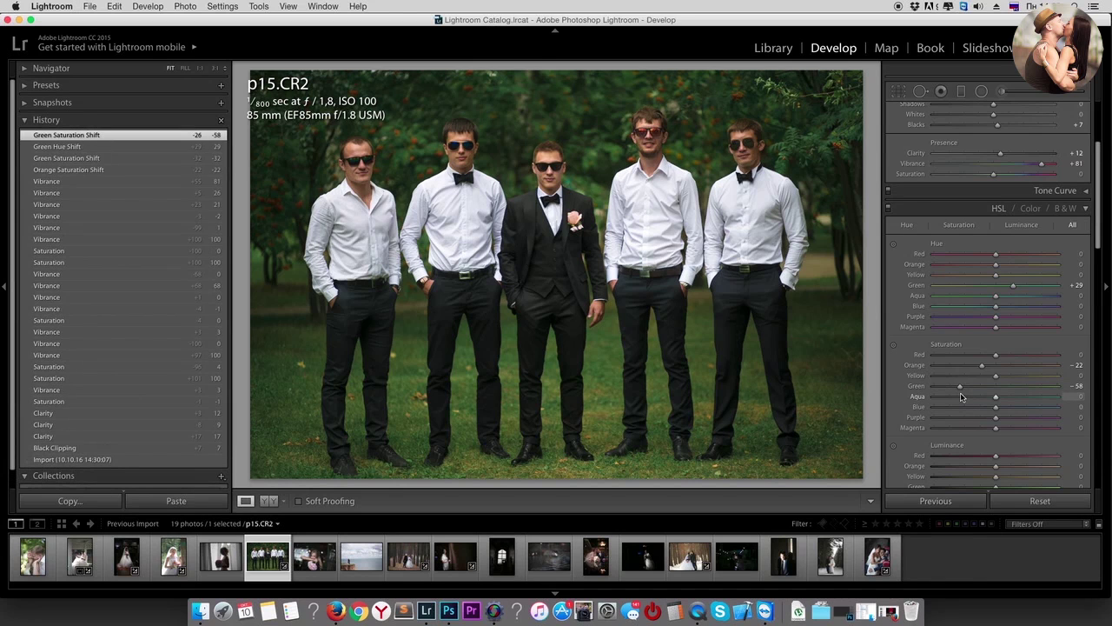
Step: Toggle the HSL adjustments off and back on to compare the result
{"action": "left_click", "coordinate": [888, 209]}
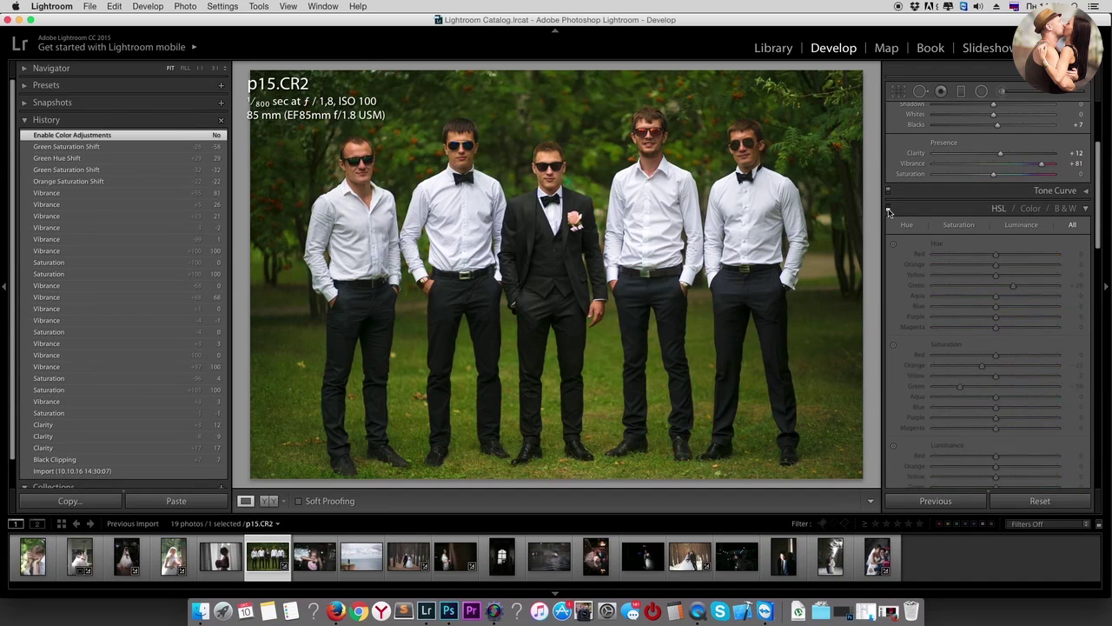
{"action": "left_click", "coordinate": [888, 208]}
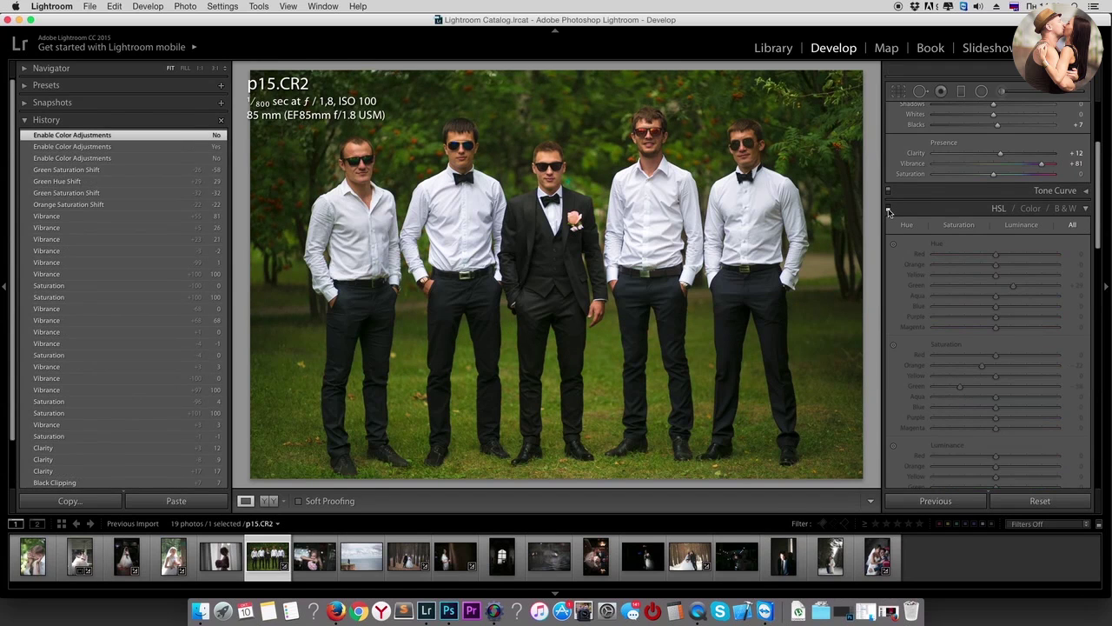
{"action": "left_click", "coordinate": [888, 208]}
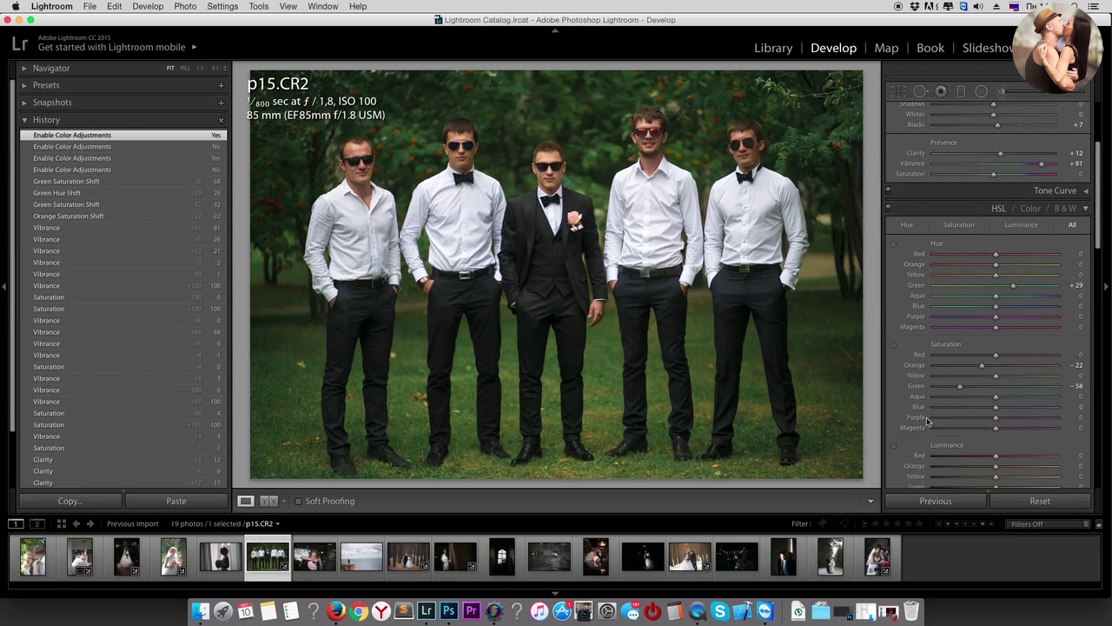
Step: Set Yellow hue to -17, Orange saturation to -19, and raise orange luminance
{"action": "left_click_drag", "start_coordinate": [995, 274], "coordinate": [984, 275]}
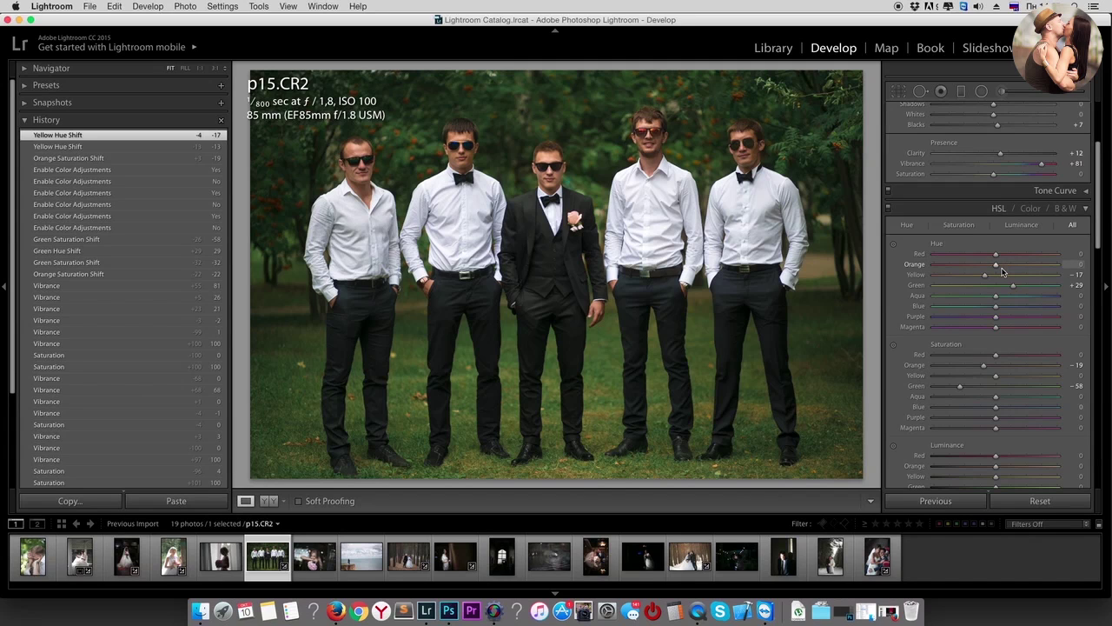
{"action": "scroll", "coordinate": [1005, 281], "scroll_direction": "down", "scroll_amount": 2}
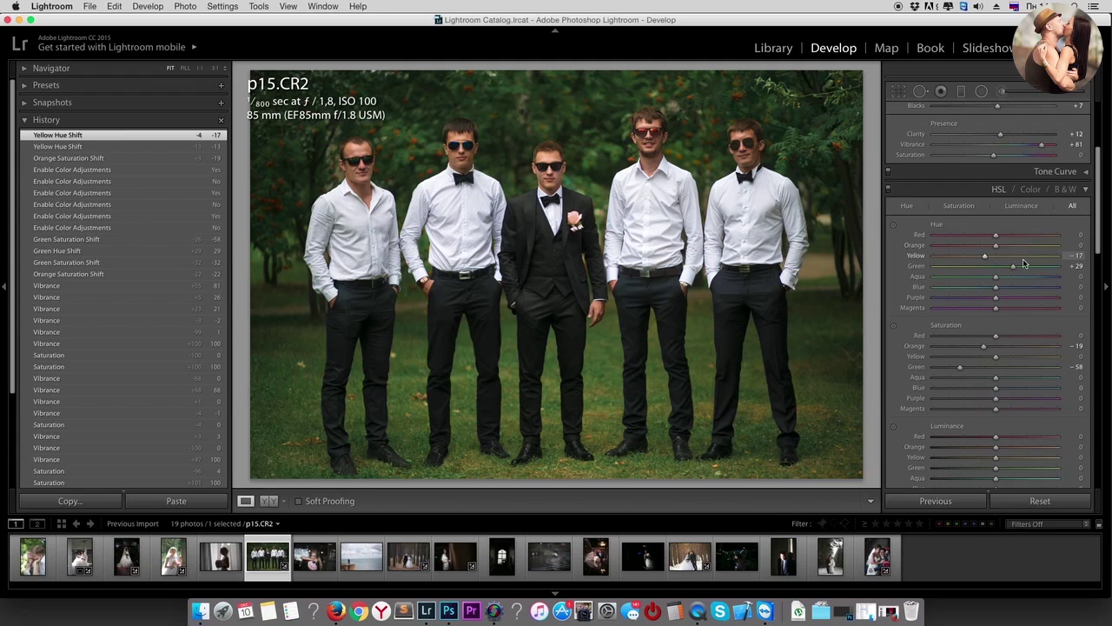
{"action": "scroll", "coordinate": [1034, 306], "scroll_direction": "down", "scroll_amount": 4}
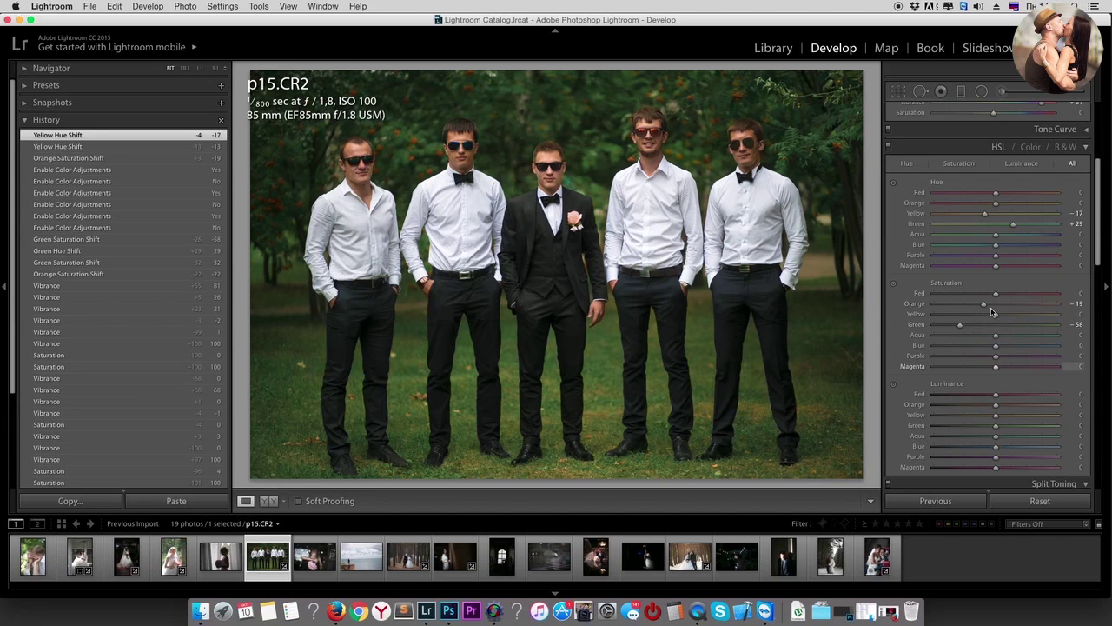
{"action": "scroll", "coordinate": [999, 347], "scroll_direction": "down", "scroll_amount": 3}
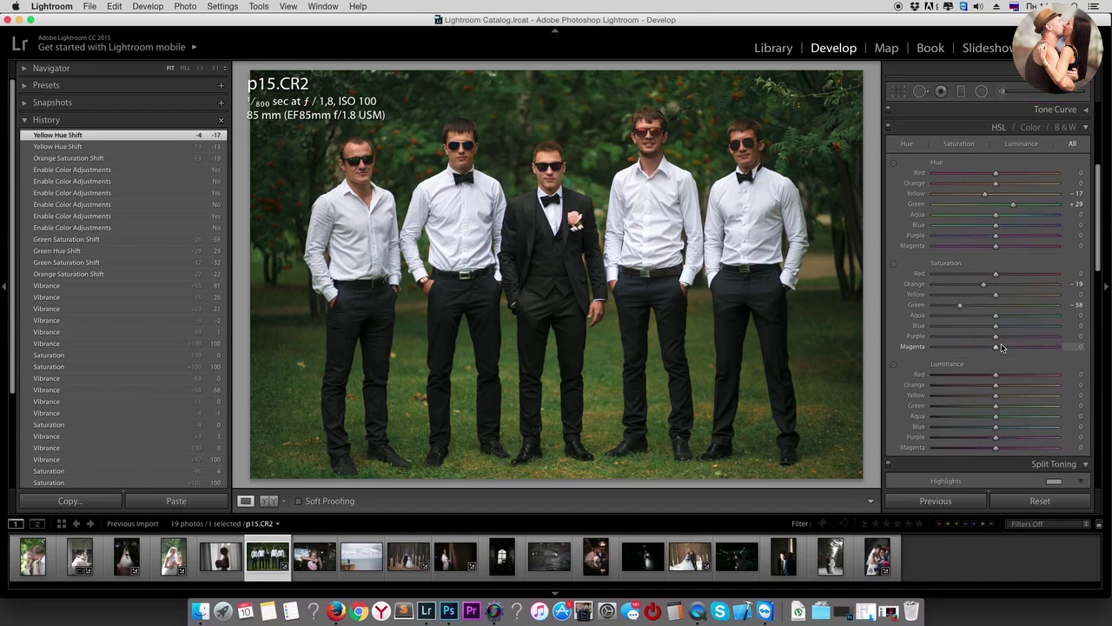
{"action": "scroll", "coordinate": [999, 342], "scroll_direction": "down", "scroll_amount": 2}
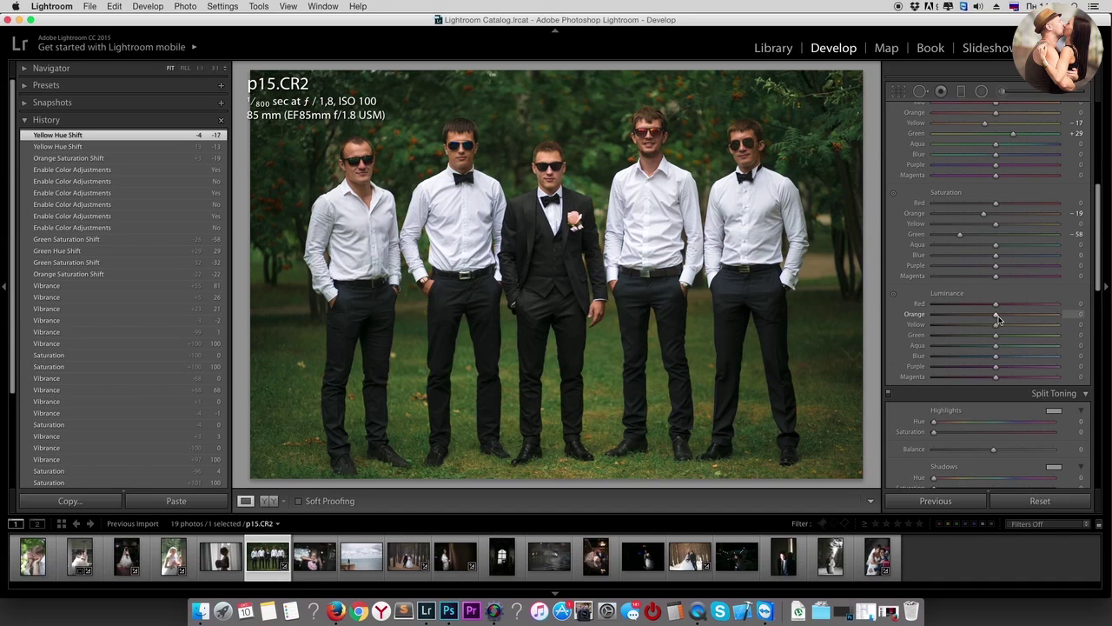
{"action": "mouse_move", "coordinate": [1020, 323]}
{"action": "left_mouse_down"}
{"action": "mouse_move", "coordinate": [1034, 328]}
{"action": "mouse_move", "coordinate": [1029, 319]}
{"action": "left_mouse_up"}
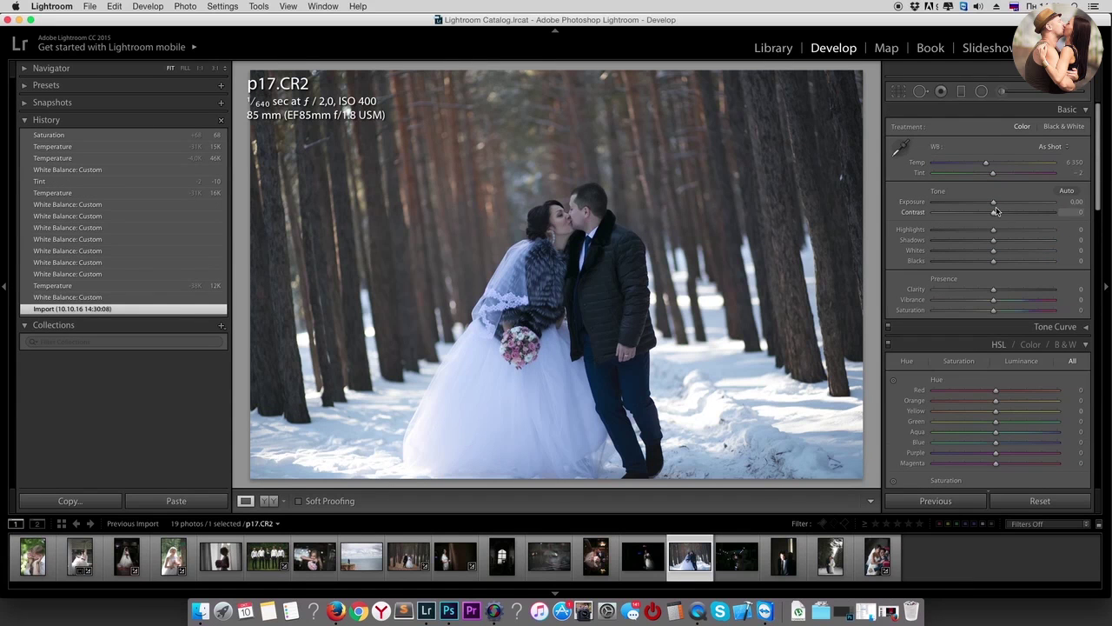
Step: Warm p17.CR2 to Temp 7485 and boost Vibrance to +71 and Saturation to +55
{"action": "mouse_move", "coordinate": [993, 300]}
{"action": "left_mouse_down"}
{"action": "mouse_move", "coordinate": [1014, 300]}
{"action": "mouse_move", "coordinate": [997, 310]}
{"action": "mouse_move", "coordinate": [1035, 301]}
{"action": "left_mouse_up"}
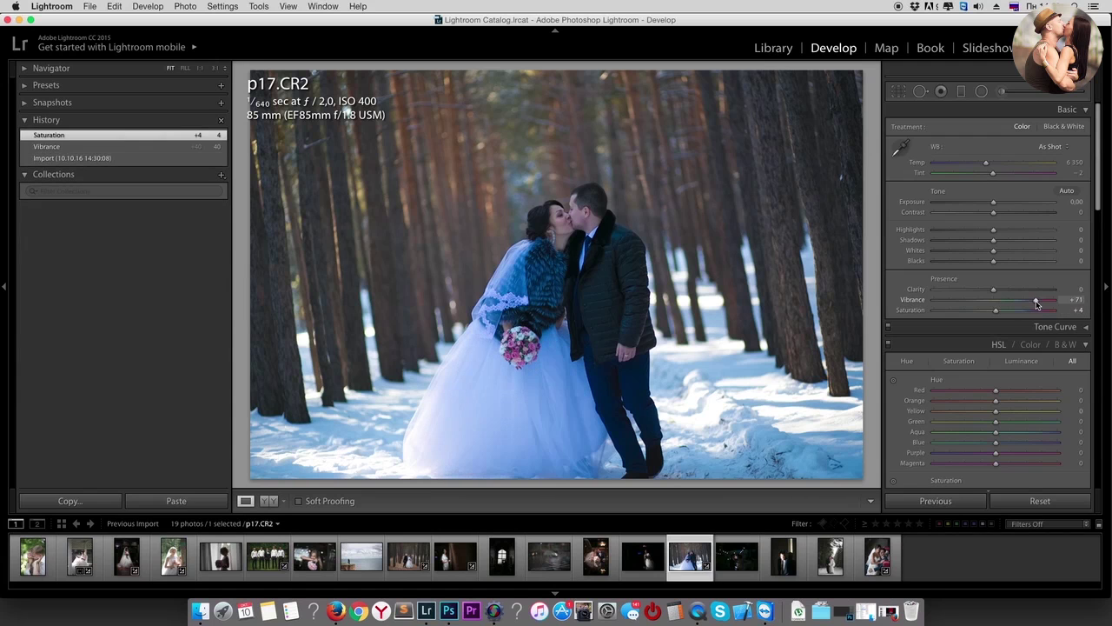
{"action": "left_click_drag", "start_coordinate": [988, 168], "coordinate": [999, 167]}
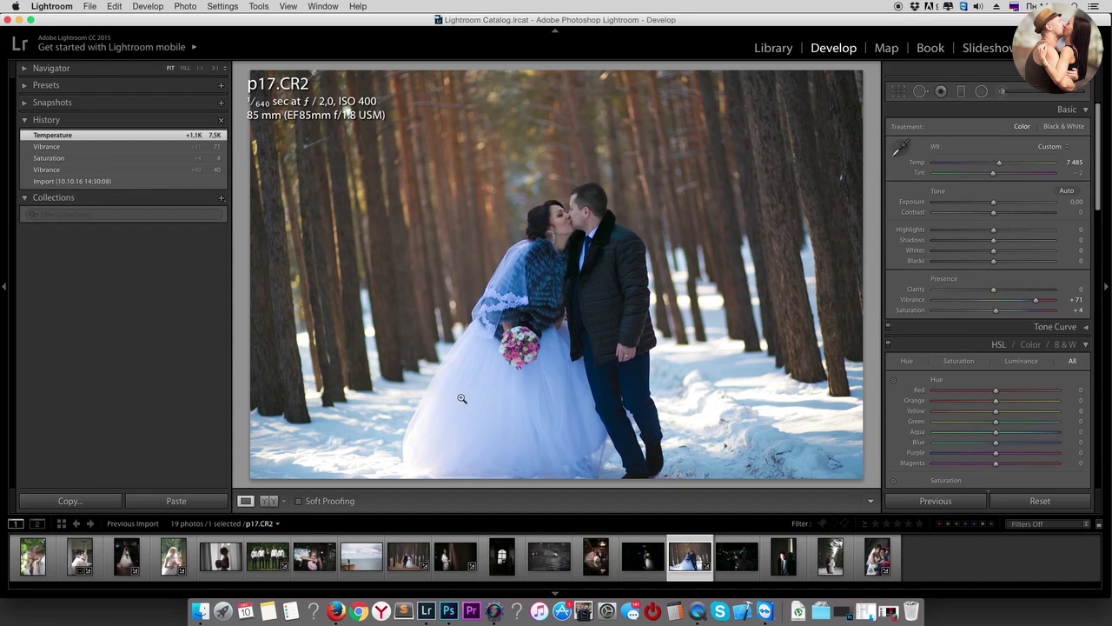
{"action": "left_click_drag", "start_coordinate": [997, 313], "coordinate": [1027, 314]}
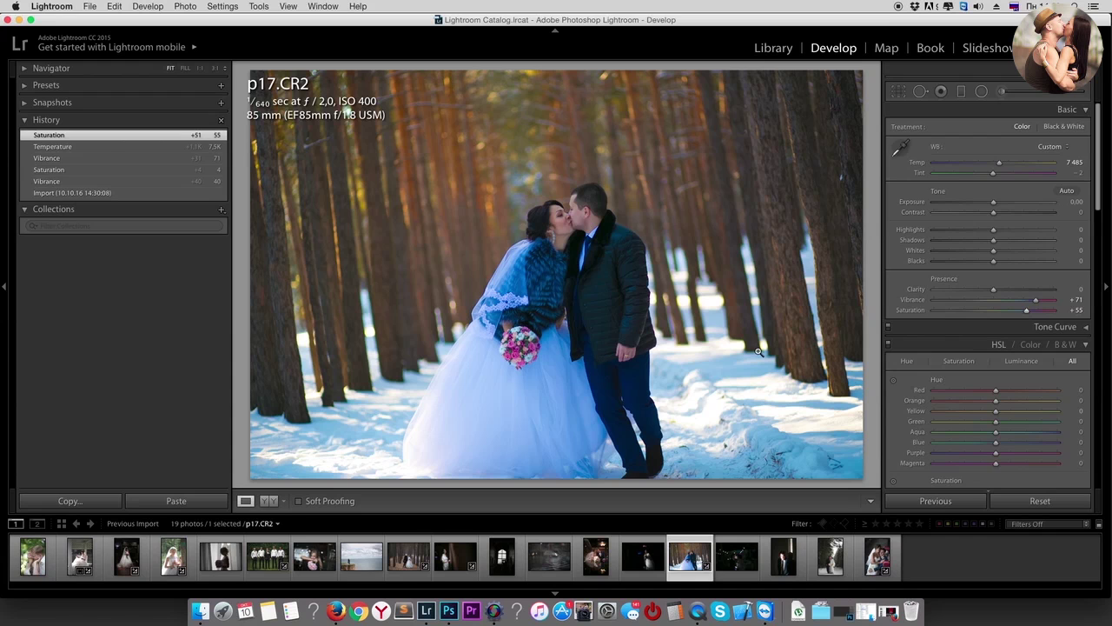
Step: Cut Blue saturation to -69 in the HSL panel
{"action": "scroll", "coordinate": [996, 398], "scroll_direction": "down", "scroll_amount": 5}
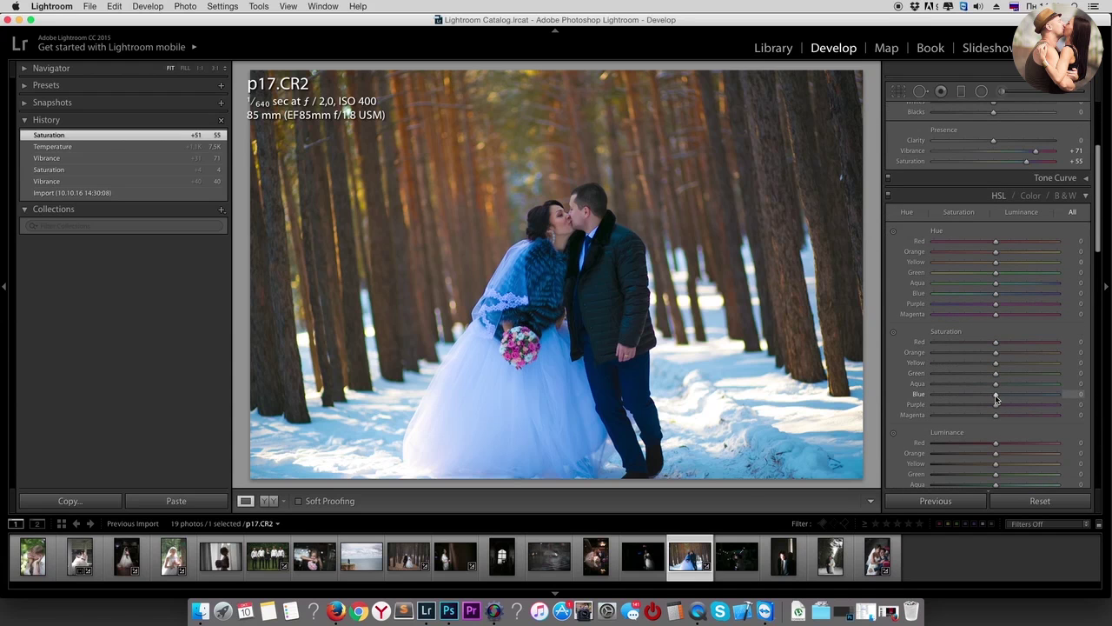
{"action": "left_click_drag", "start_coordinate": [996, 398], "coordinate": [954, 397]}
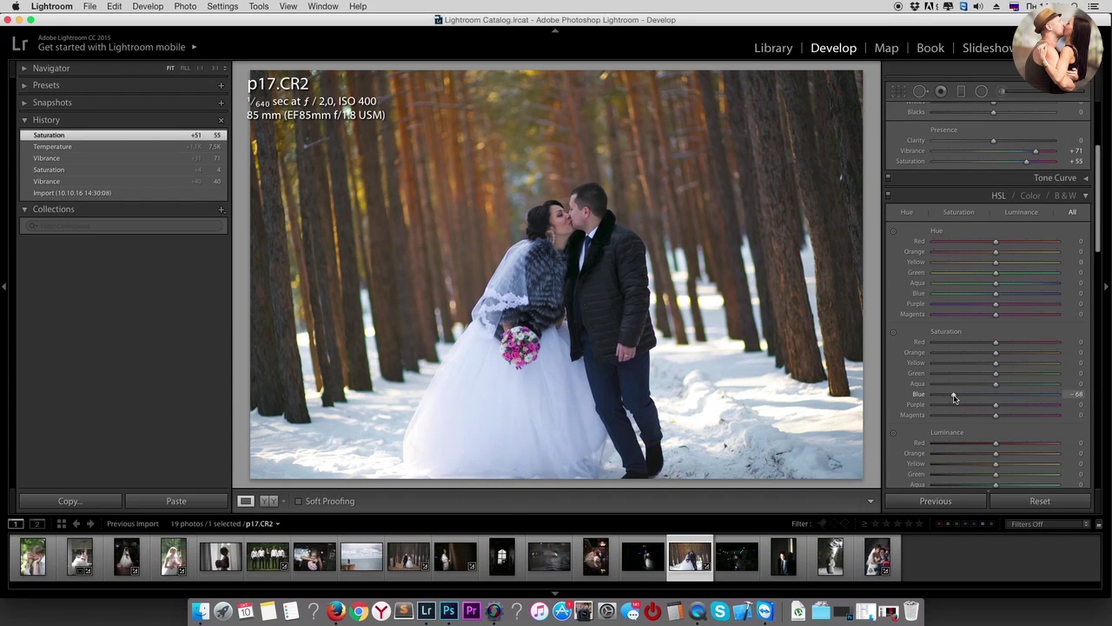
{"action": "left_click_drag", "start_coordinate": [954, 397], "coordinate": [953, 403]}
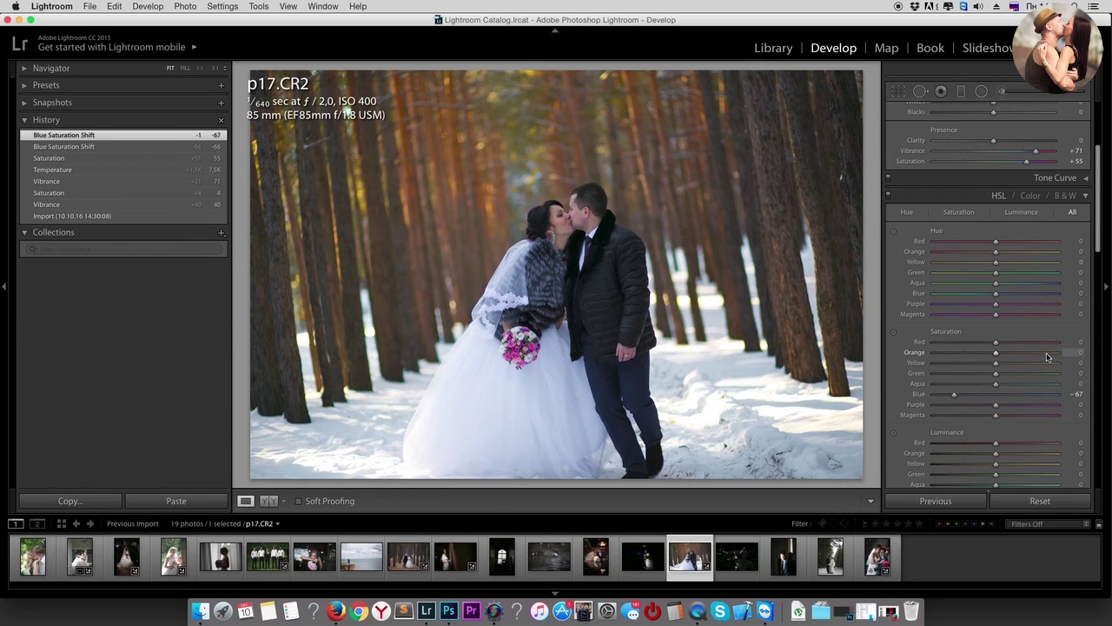
Step: Raise Blue luminance to +22 and Orange saturation to +15
{"action": "scroll", "coordinate": [1047, 357], "scroll_direction": "down", "scroll_amount": 1}
{"action": "scroll", "coordinate": [1047, 356], "scroll_direction": "down", "scroll_amount": 3}
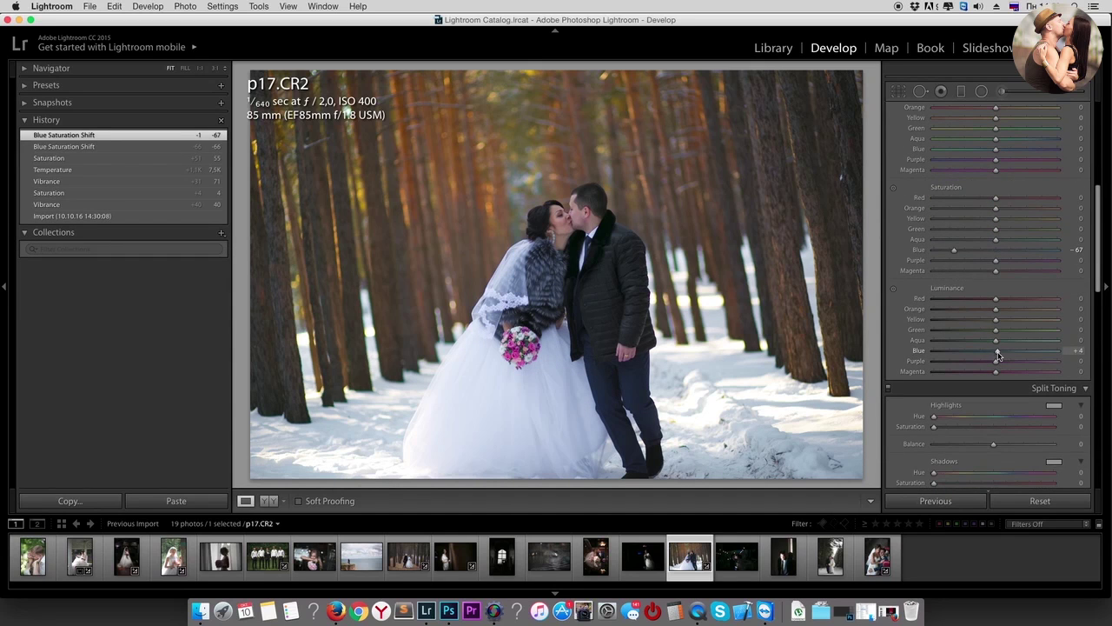
{"action": "left_click", "coordinate": [1042, 351]}
{"action": "mouse_move", "coordinate": [1042, 351]}
{"action": "left_mouse_down"}
{"action": "mouse_move", "coordinate": [1014, 351]}
{"action": "mouse_move", "coordinate": [1054, 351]}
{"action": "mouse_move", "coordinate": [1014, 351]}
{"action": "mouse_move", "coordinate": [1010, 363]}
{"action": "left_mouse_up"}
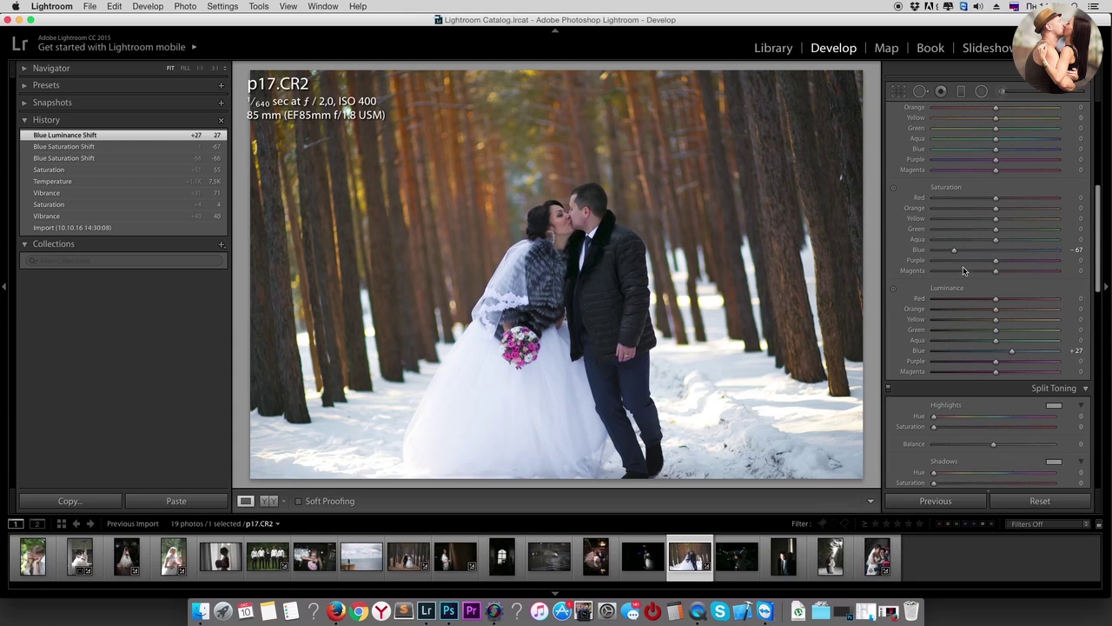
{"action": "left_click_drag", "start_coordinate": [955, 252], "coordinate": [953, 252]}
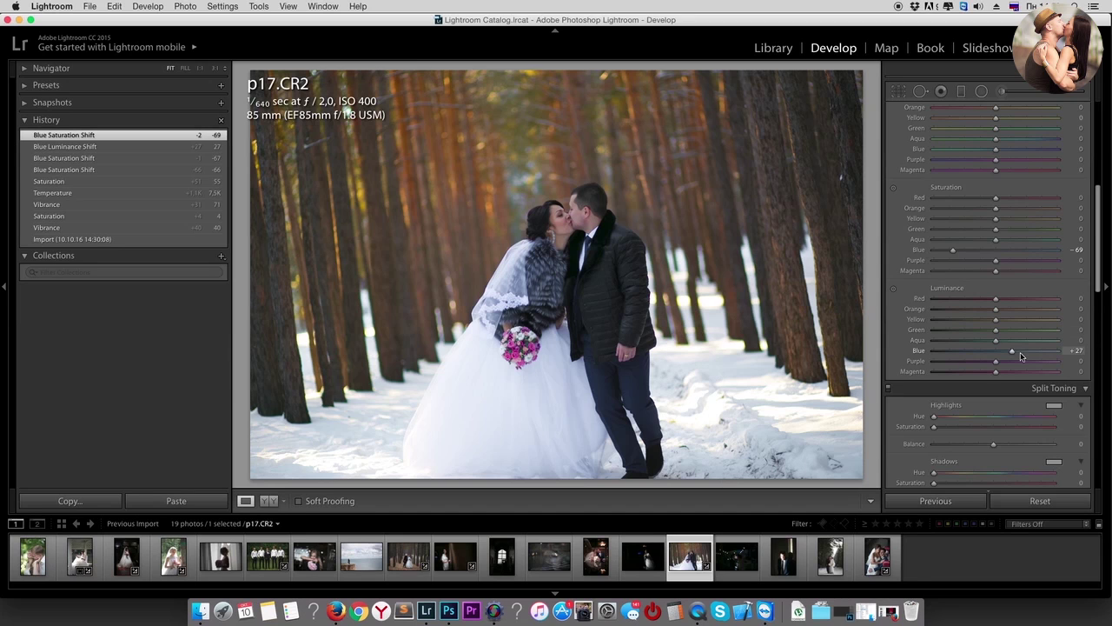
{"action": "mouse_move", "coordinate": [1016, 352]}
{"action": "left_mouse_down"}
{"action": "mouse_move", "coordinate": [994, 354]}
{"action": "mouse_move", "coordinate": [1008, 352]}
{"action": "left_mouse_up"}
{"action": "scroll", "coordinate": [1025, 340], "scroll_direction": "up", "scroll_amount": 5}
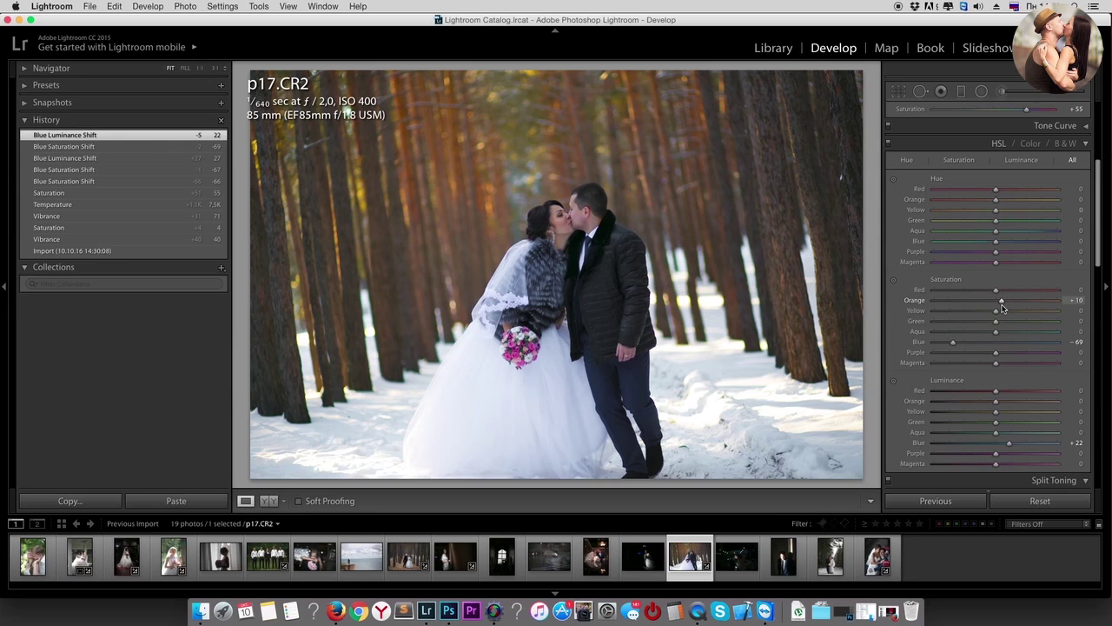
{"action": "left_click_drag", "start_coordinate": [996, 300], "coordinate": [1005, 300]}
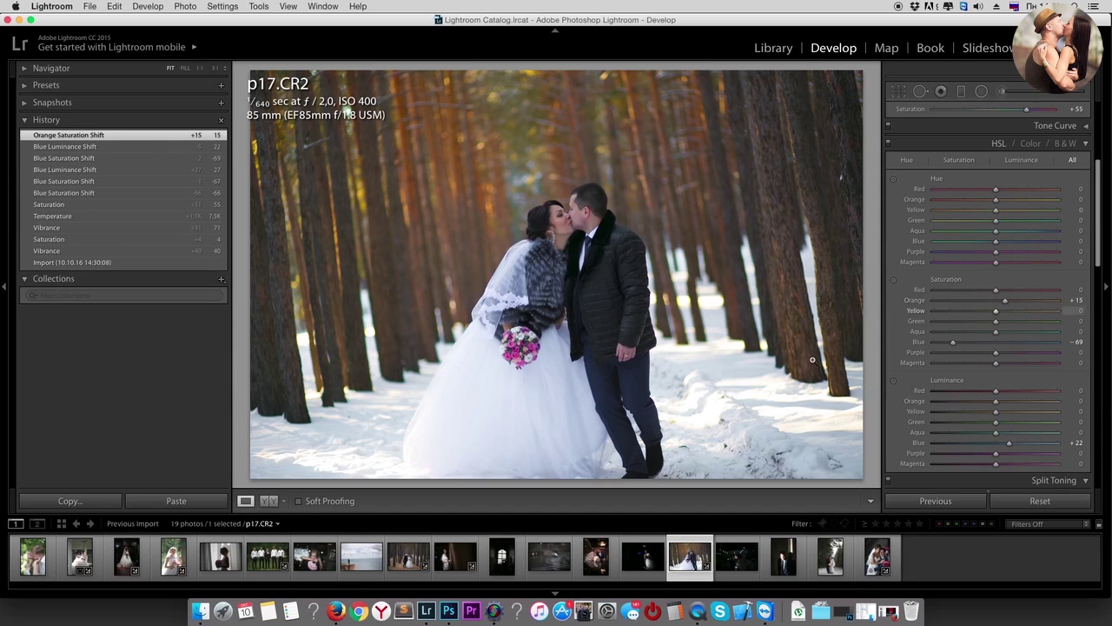
Step: Toggle Before/After on p17.CR2 with backslash, finishing on the edited After view
{"action": "key", "text": "backslash"}
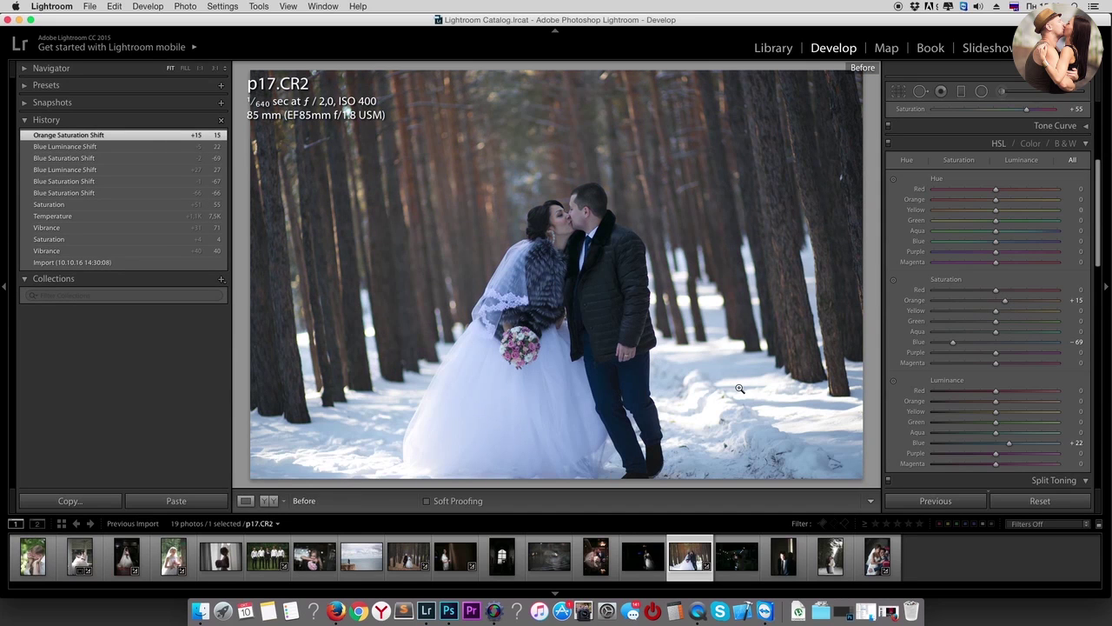
{"action": "scroll", "coordinate": [1074, 300], "scroll_direction": "up", "scroll_amount": 1}
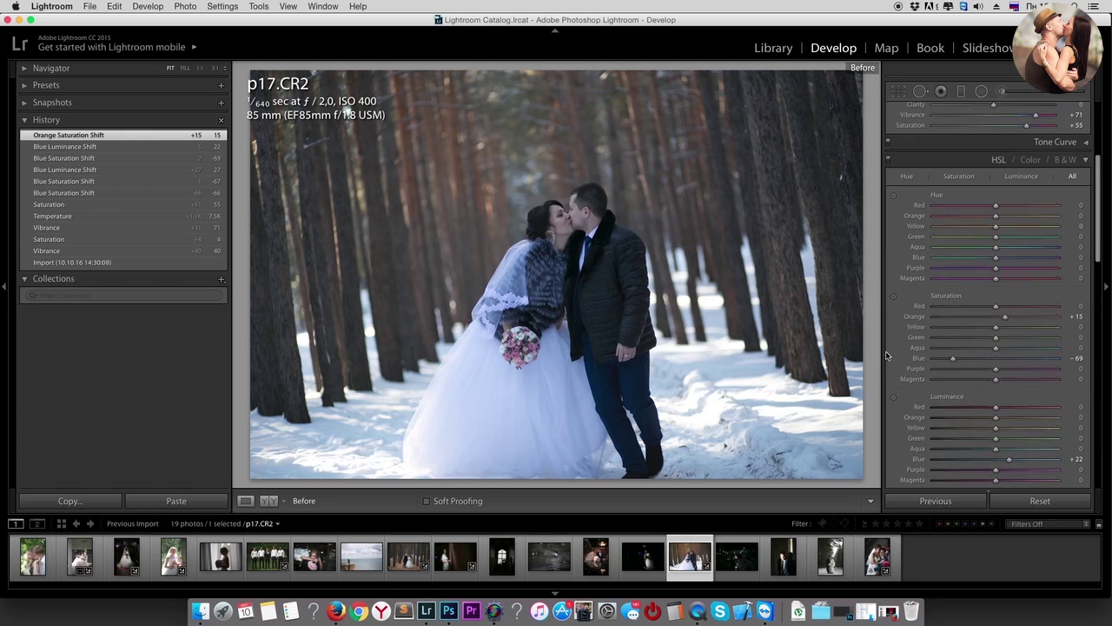
{"action": "scroll", "coordinate": [1074, 300], "scroll_direction": "up", "scroll_amount": 2}
{"action": "scroll", "coordinate": [1074, 300], "scroll_direction": "up", "scroll_amount": 5}
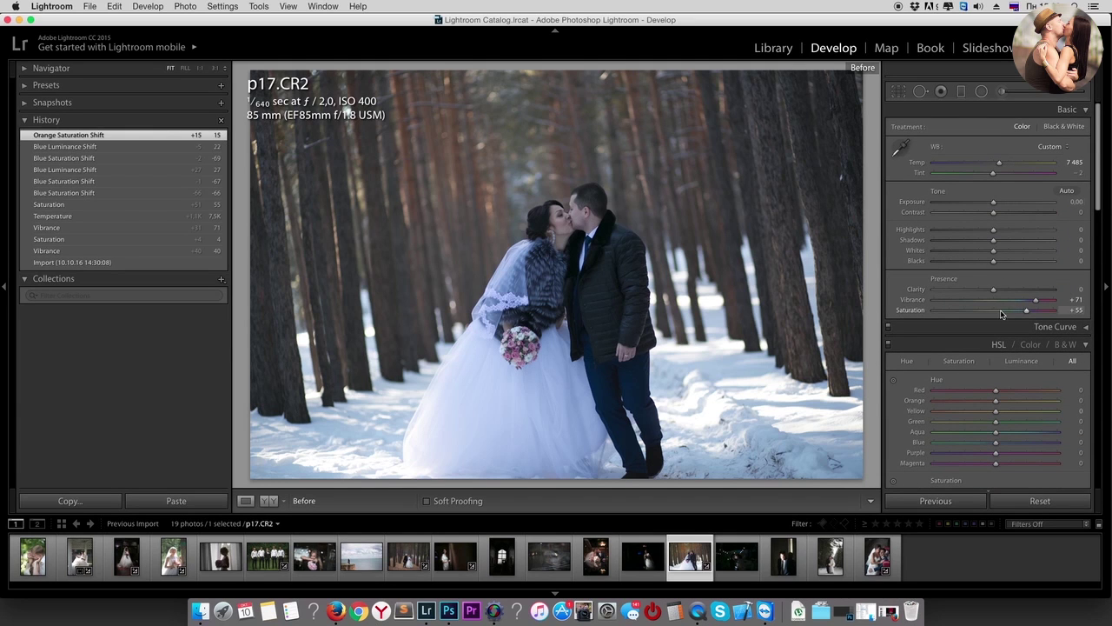
{"action": "scroll", "coordinate": [1003, 259], "scroll_direction": "down", "scroll_amount": 5}
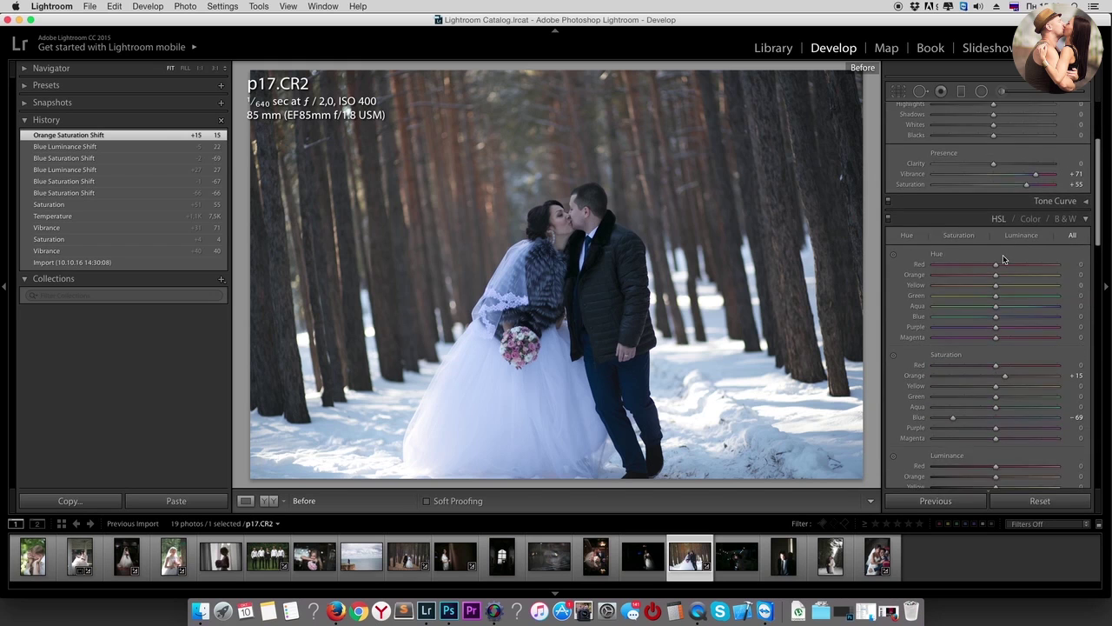
{"action": "scroll", "coordinate": [1004, 259], "scroll_direction": "down", "scroll_amount": 2}
{"action": "scroll", "coordinate": [973, 283], "scroll_direction": "down", "scroll_amount": 2}
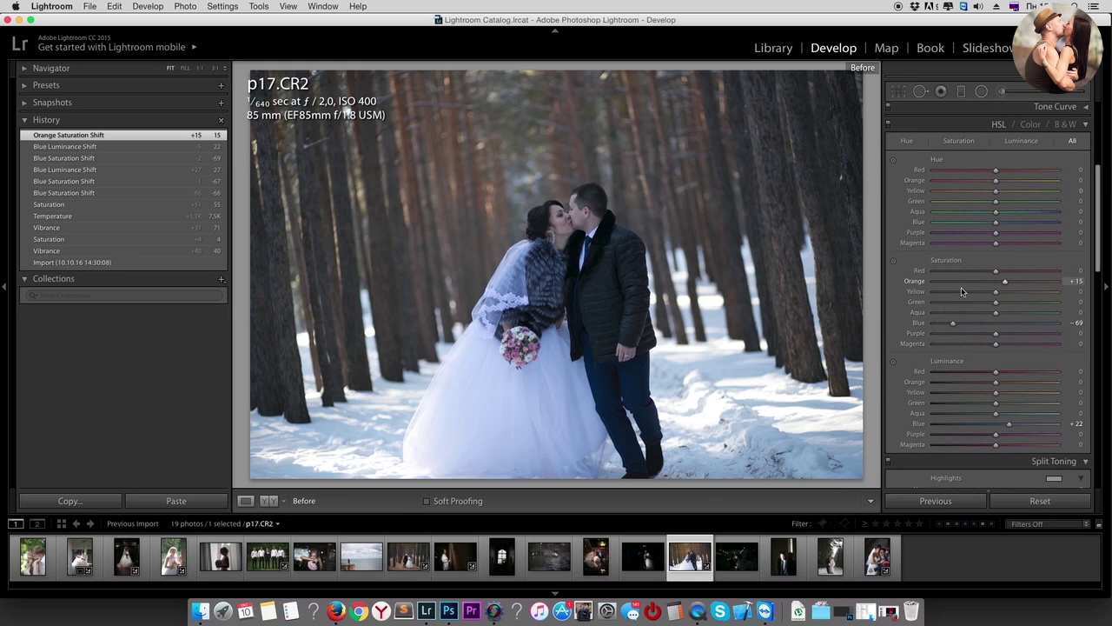
{"action": "key", "text": "backslash"}
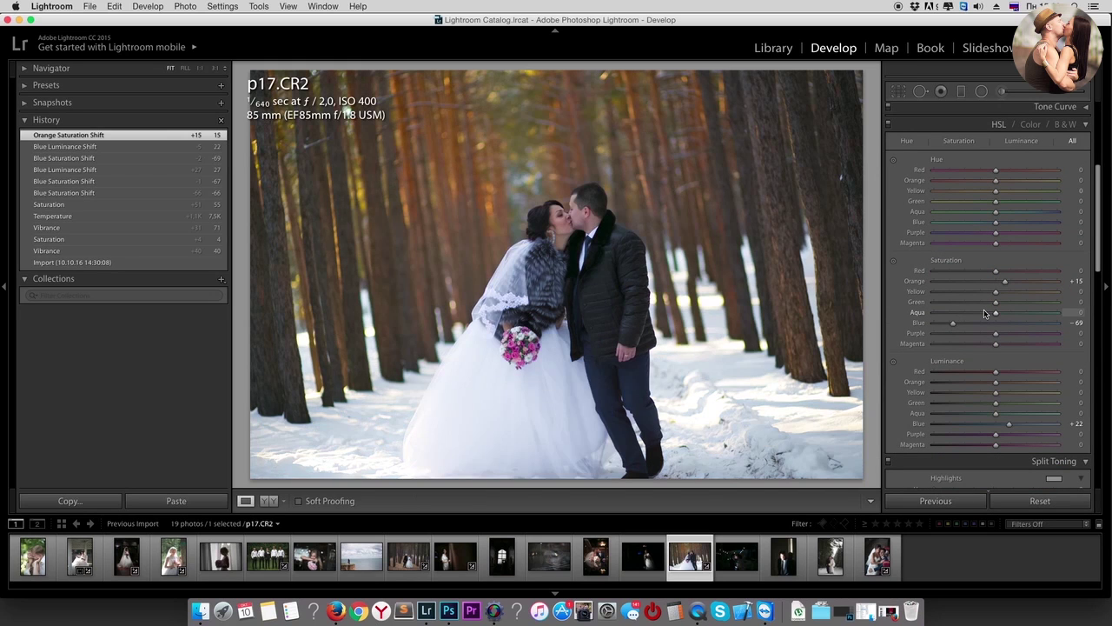
{"action": "key", "text": "backslash"}
{"action": "key", "text": "backslash"}
{"action": "key", "text": "backslash"}
{"action": "key", "text": "backslash"}
{"action": "key", "text": "backslash"}
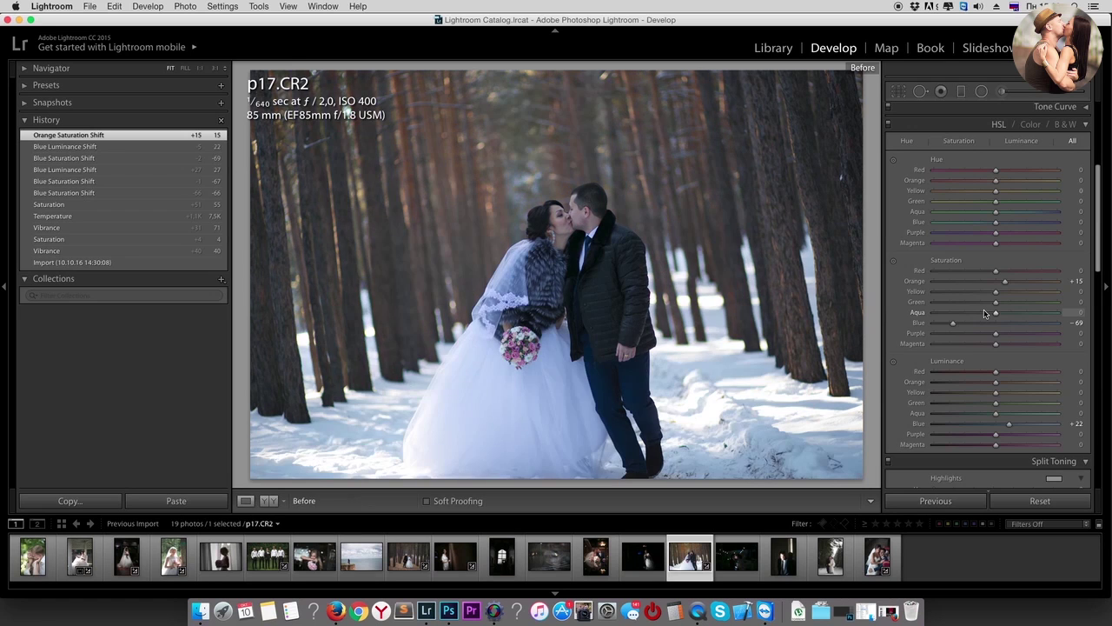
{"action": "key", "text": "backslash"}
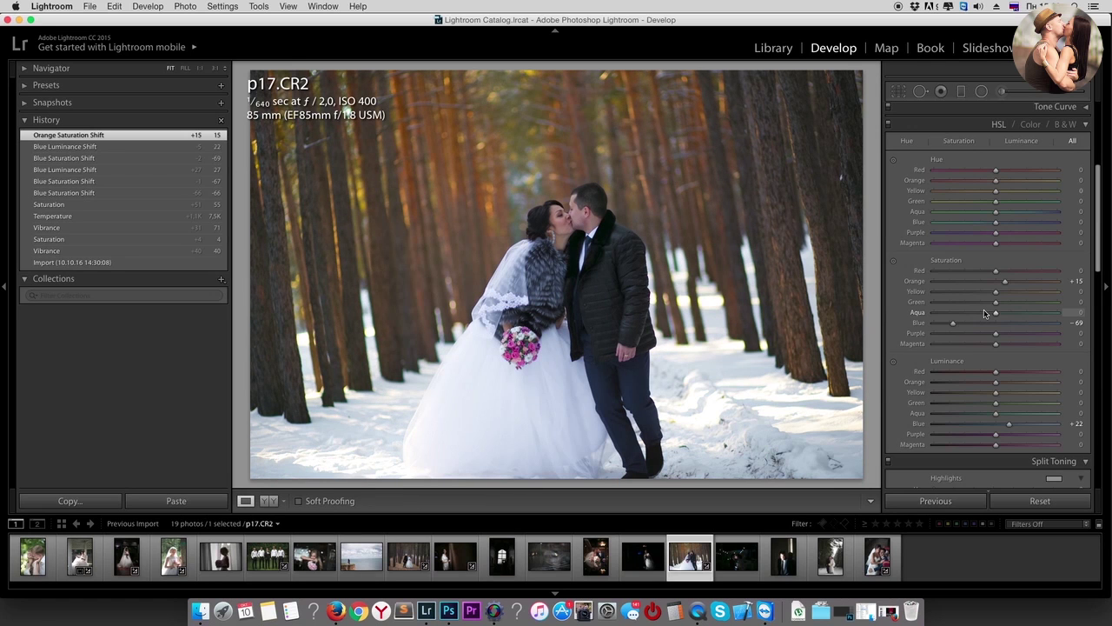
{"action": "scroll", "coordinate": [986, 314], "scroll_direction": "up", "scroll_amount": 3}
{"action": "scroll", "coordinate": [990, 278], "scroll_direction": "up", "scroll_amount": 3}
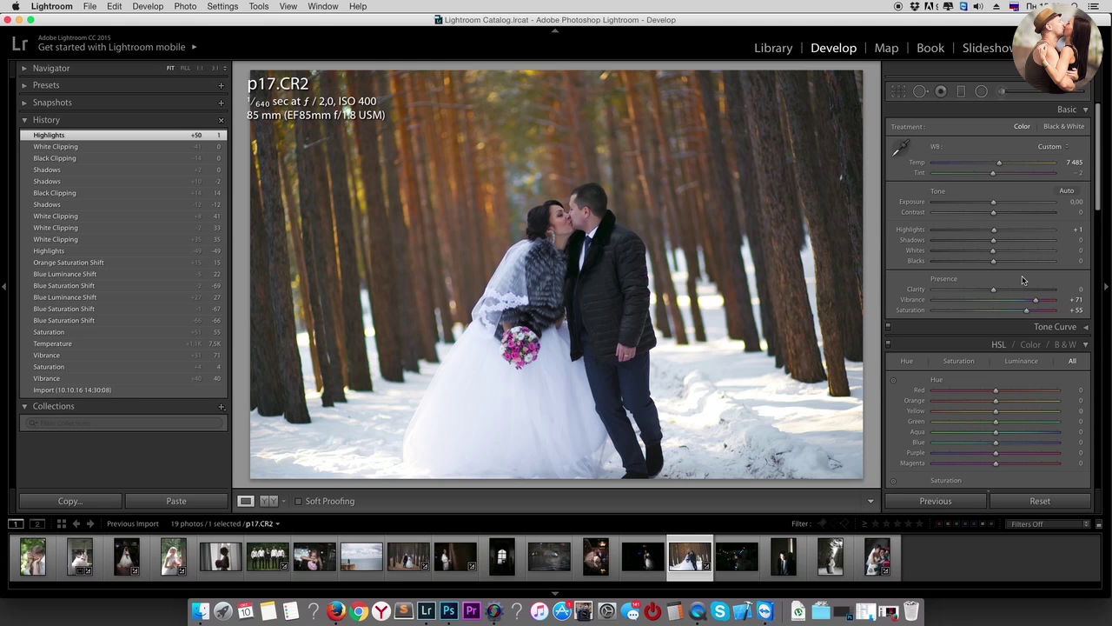
Step: Set p17.CR2 to Highlights -51, Whites +39 and Contrast +12
{"action": "left_click_drag", "start_coordinate": [994, 229], "coordinate": [963, 233]}
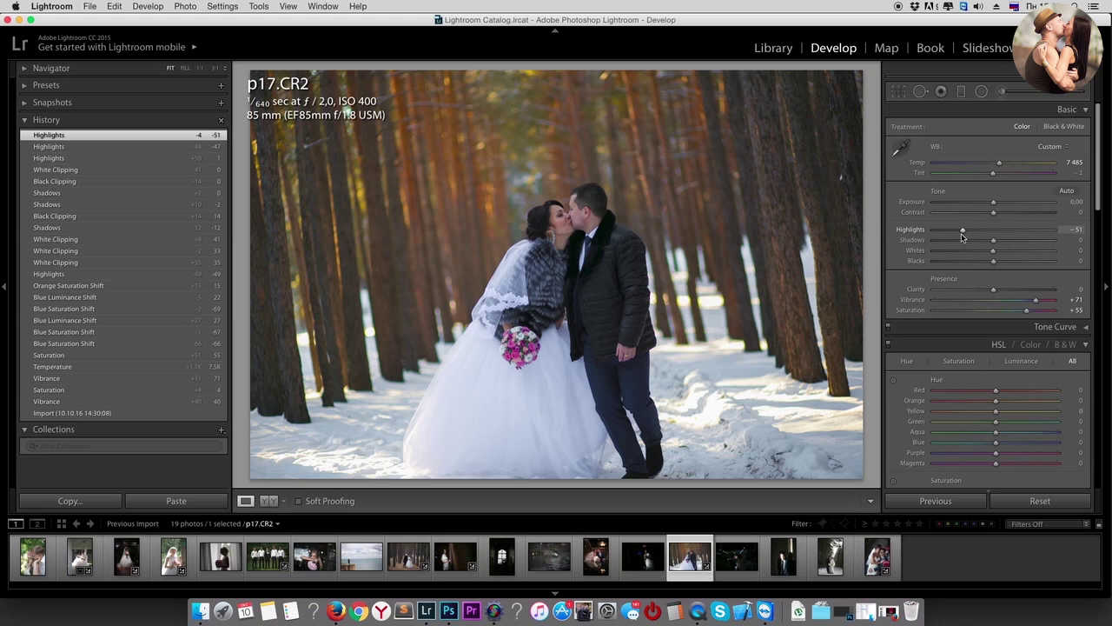
{"action": "left_click_drag", "start_coordinate": [1015, 254], "coordinate": [1018, 255]}
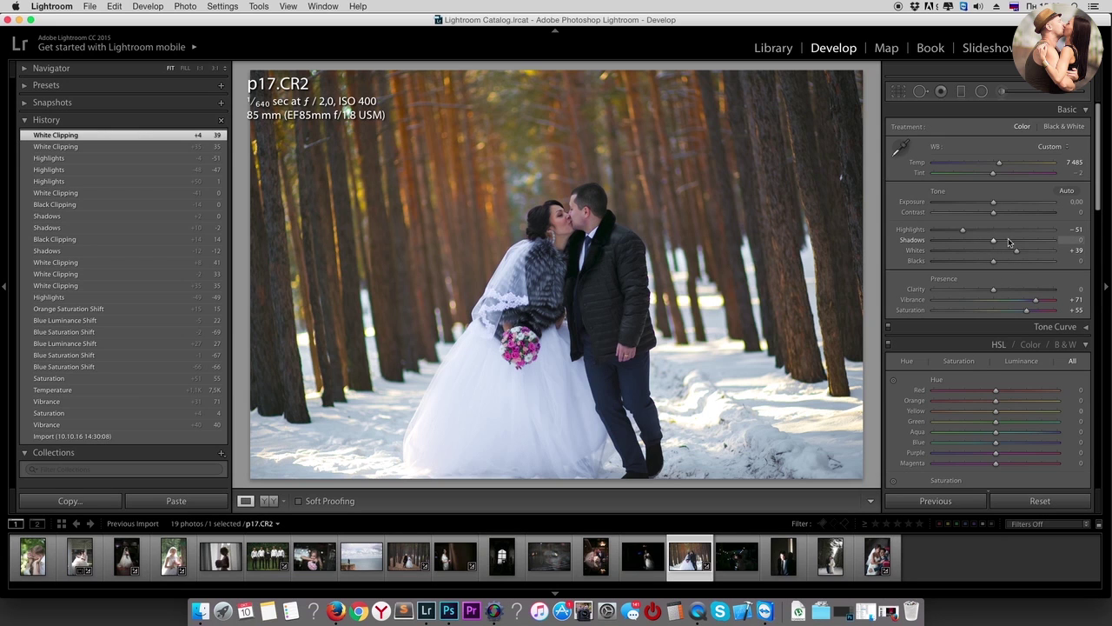
{"action": "left_click", "coordinate": [1003, 212]}
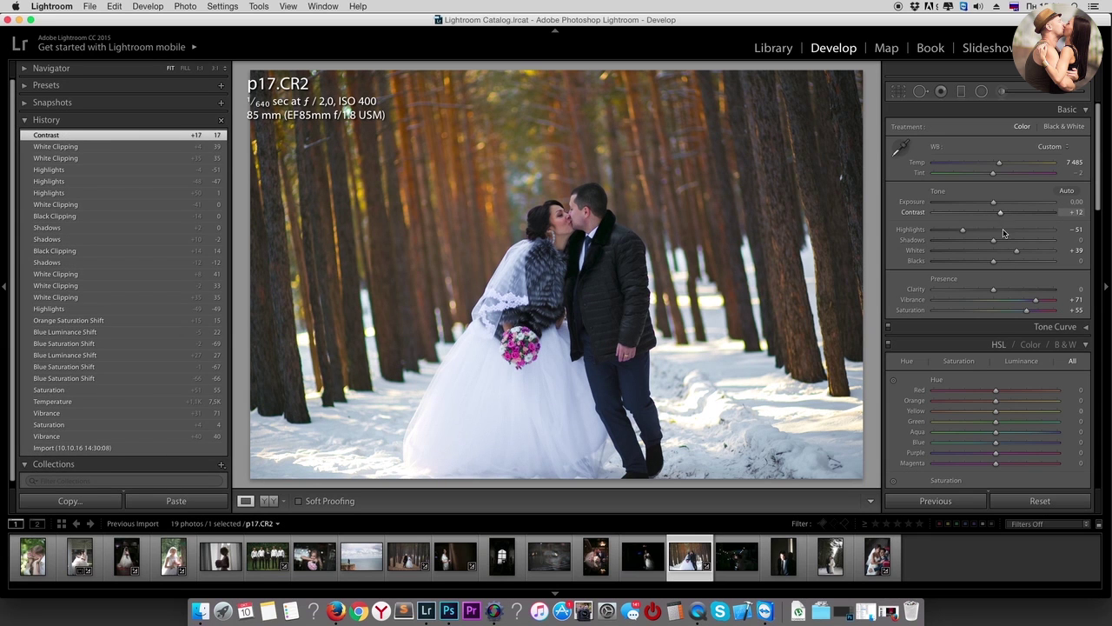
{"action": "double_click", "coordinate": [995, 289]}
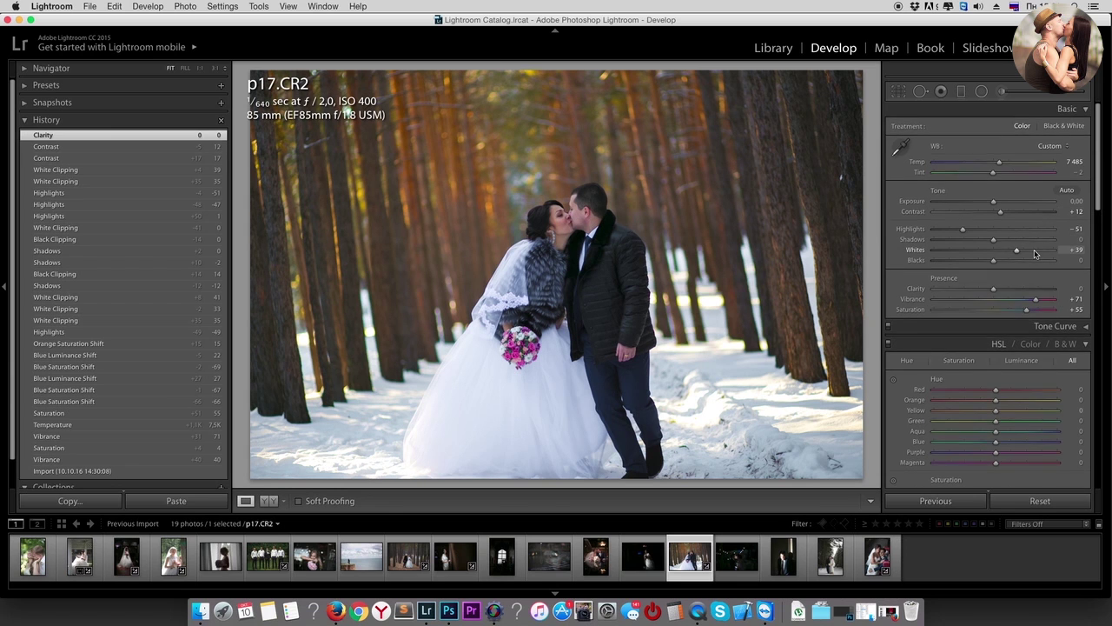
Step: Collapse the Split Toning panel and bring the Detail panel into view
{"action": "scroll", "coordinate": [1031, 249], "scroll_direction": "down", "scroll_amount": 3}
{"action": "scroll", "coordinate": [1031, 252], "scroll_direction": "down", "scroll_amount": 5}
{"action": "scroll", "coordinate": [1030, 252], "scroll_direction": "down", "scroll_amount": 5}
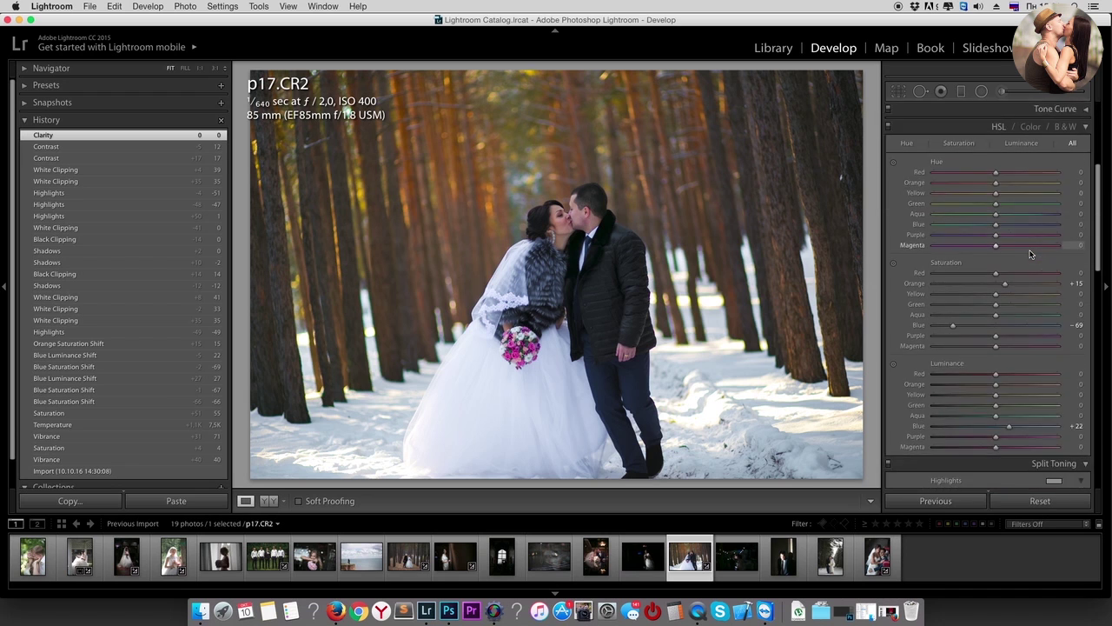
{"action": "scroll", "coordinate": [1030, 252], "scroll_direction": "down", "scroll_amount": 5}
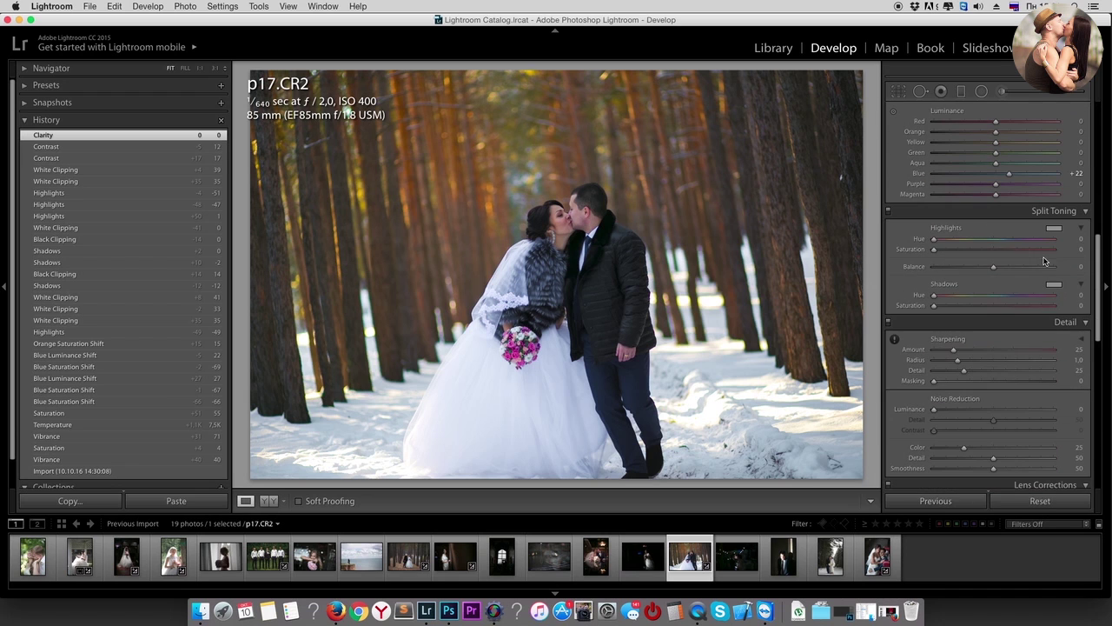
{"action": "left_click", "coordinate": [1085, 211]}
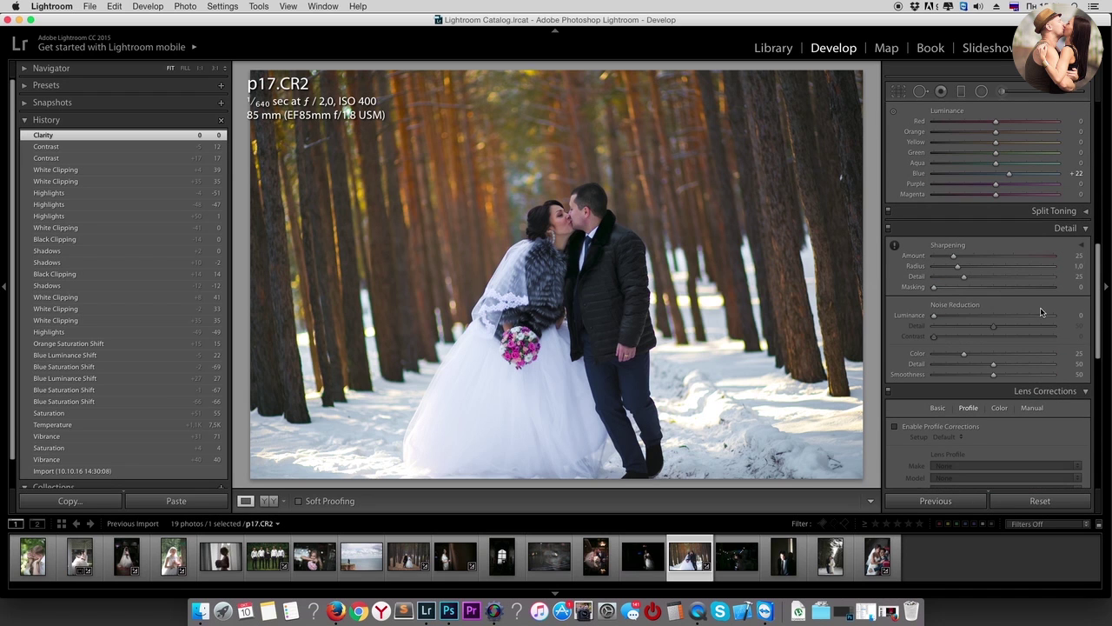
{"action": "scroll", "coordinate": [1060, 261], "scroll_direction": "down", "scroll_amount": 1}
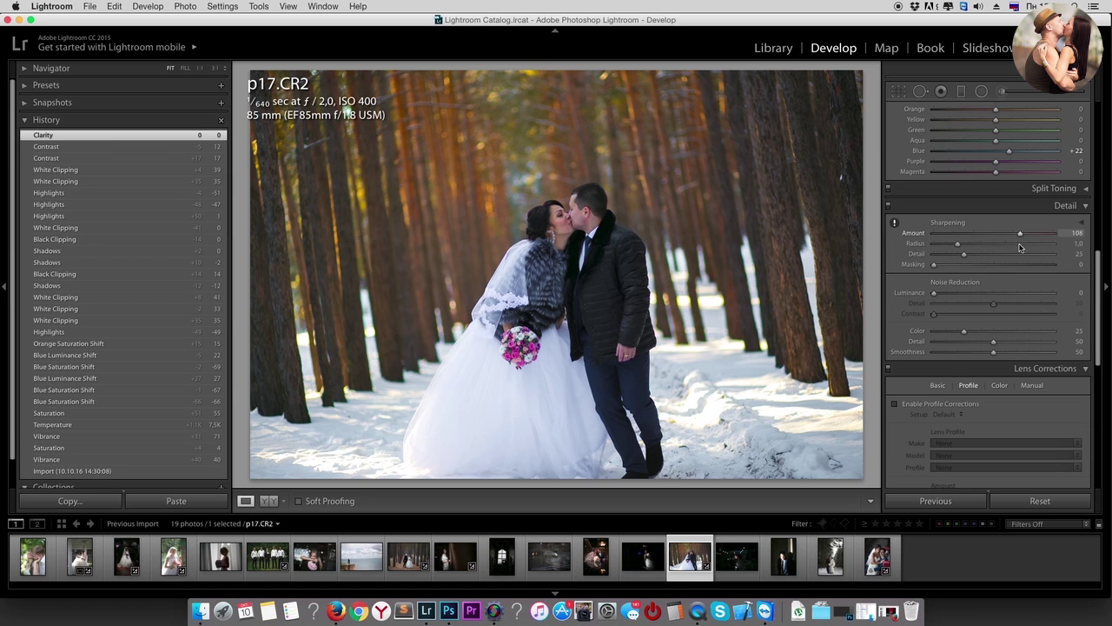
Step: At 1:1 on the kiss, set Sharpening Amount to 87, then select p5.CR2
{"action": "mouse_move", "coordinate": [1005, 241]}
{"action": "left_mouse_down"}
{"action": "mouse_move", "coordinate": [900, 233]}
{"action": "mouse_move", "coordinate": [998, 235]}
{"action": "mouse_move", "coordinate": [984, 233]}
{"action": "left_mouse_up"}
{"action": "left_click", "coordinate": [575, 224]}
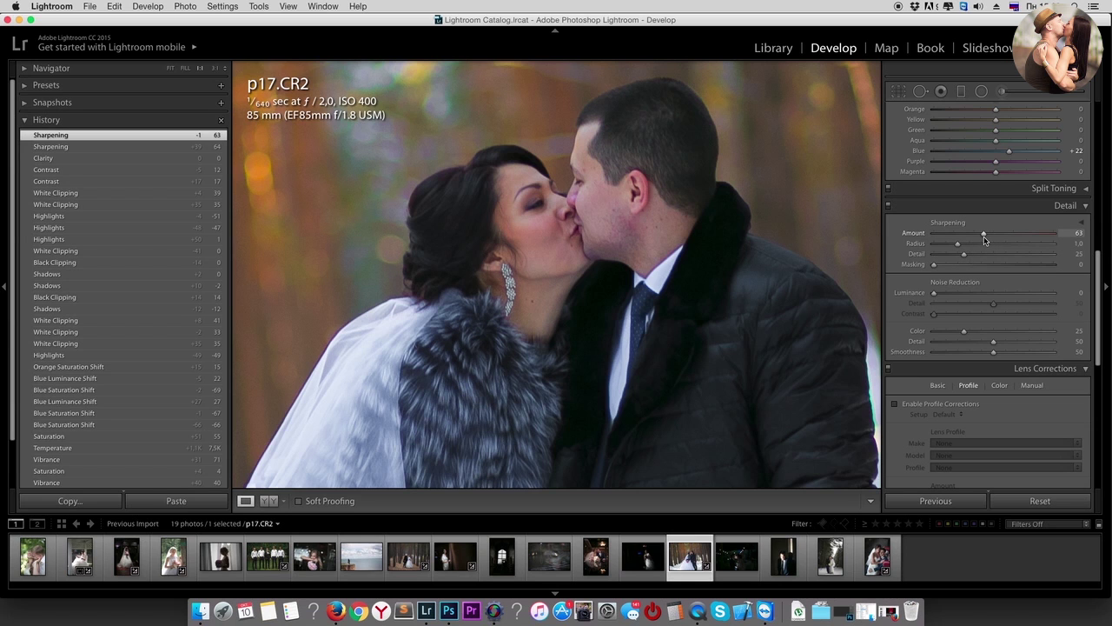
{"action": "left_click_drag", "start_coordinate": [985, 240], "coordinate": [965, 245]}
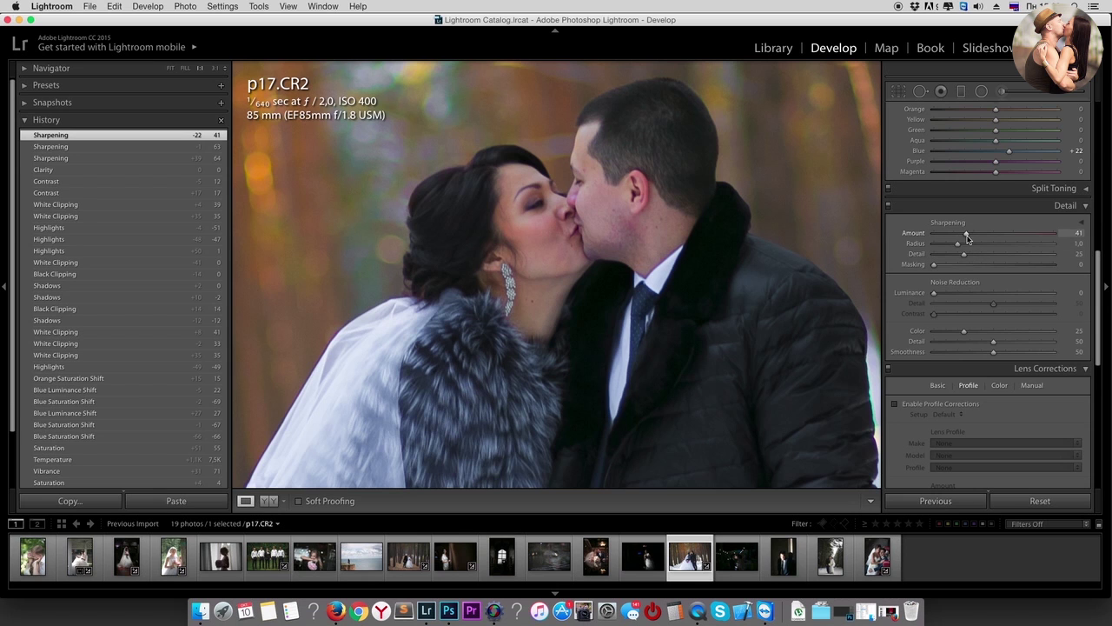
{"action": "mouse_move", "coordinate": [967, 236]}
{"action": "left_mouse_down"}
{"action": "mouse_move", "coordinate": [1011, 244]}
{"action": "mouse_move", "coordinate": [1002, 240]}
{"action": "left_mouse_up"}
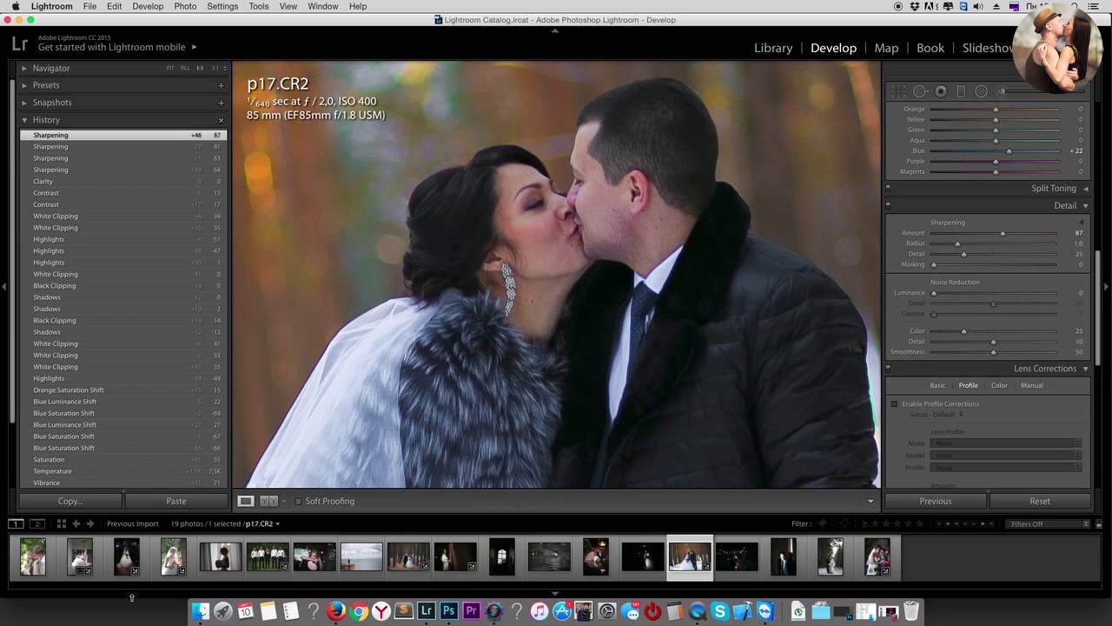
{"action": "left_click", "coordinate": [312, 560]}
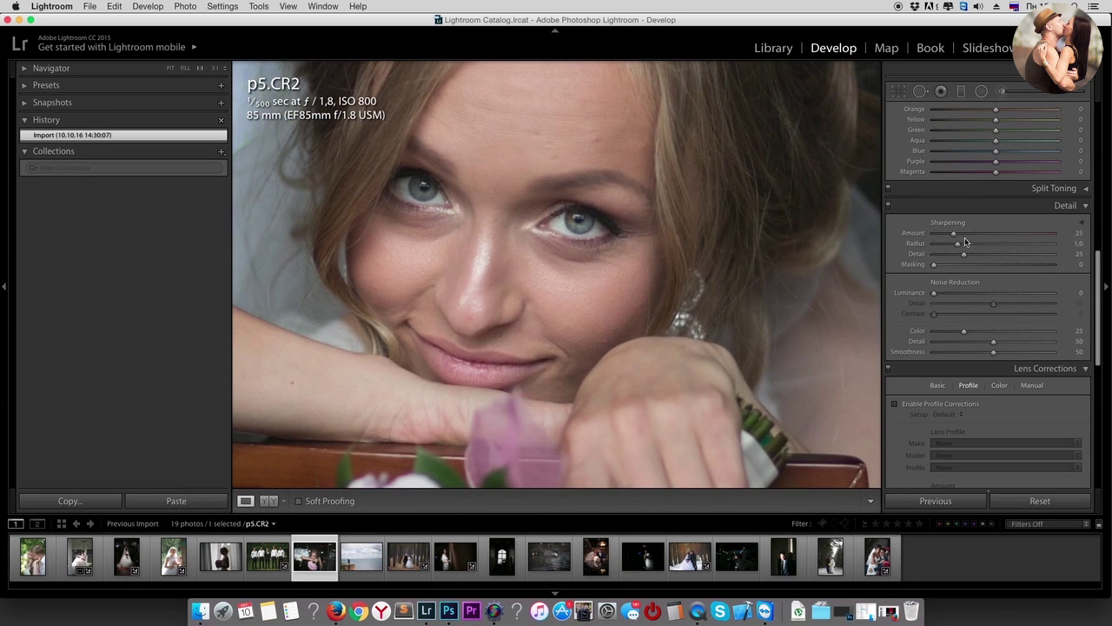
Step: Raise p5.CR2's Sharpening Amount to 122, panning the 1:1 view to check
{"action": "left_click_drag", "start_coordinate": [955, 237], "coordinate": [1034, 243]}
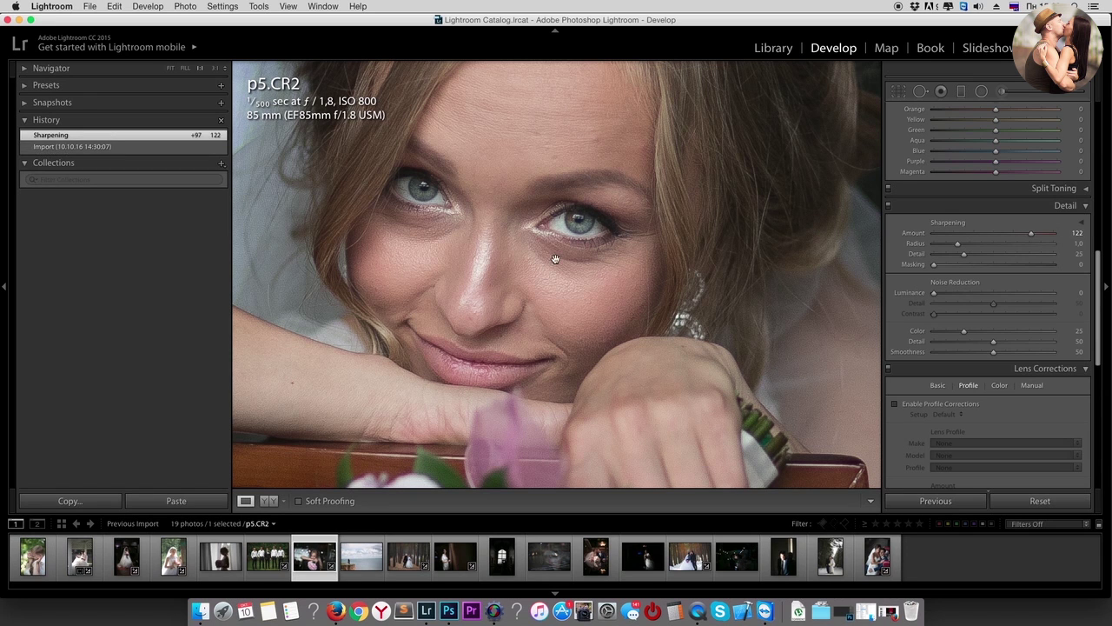
{"action": "left_click_drag", "start_coordinate": [698, 232], "coordinate": [704, 362]}
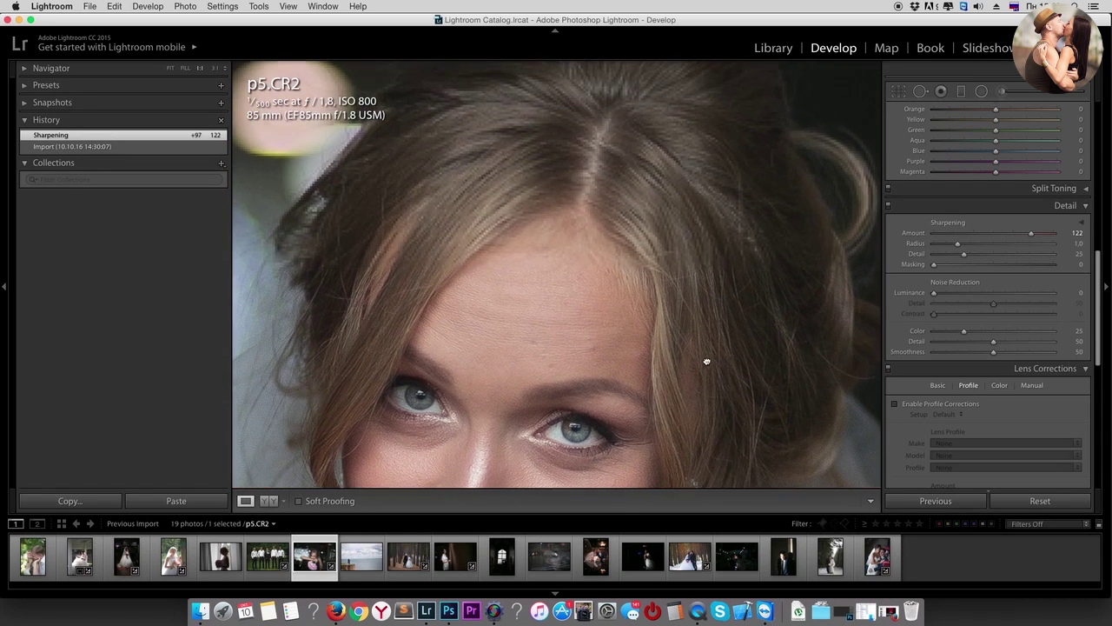
{"action": "left_click_drag", "start_coordinate": [623, 308], "coordinate": [662, 127]}
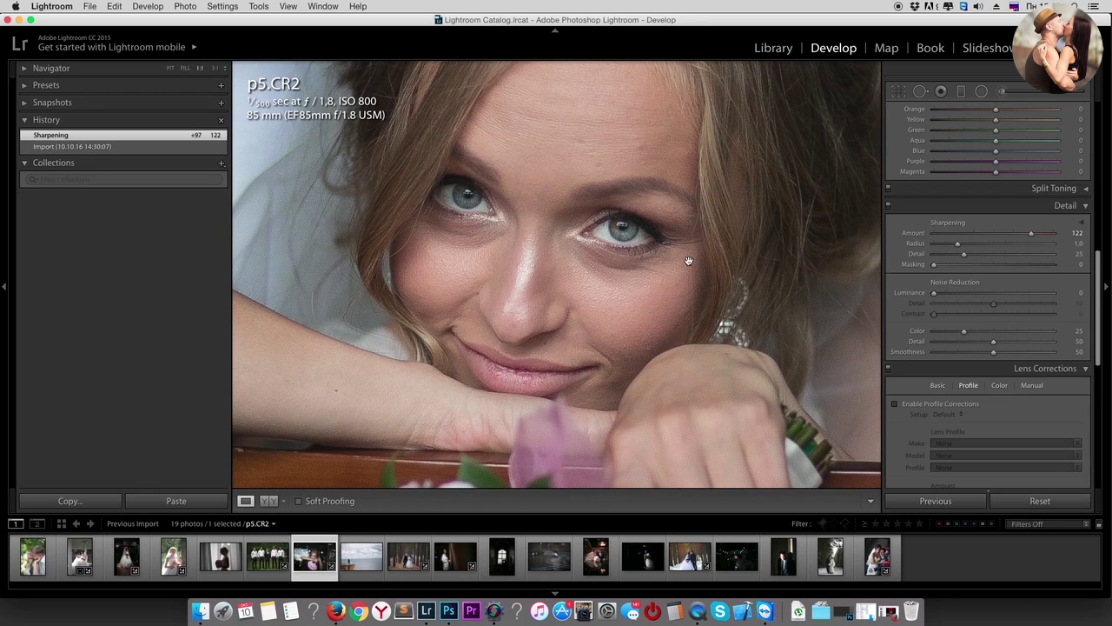
{"action": "left_click_drag", "start_coordinate": [645, 309], "coordinate": [652, 278]}
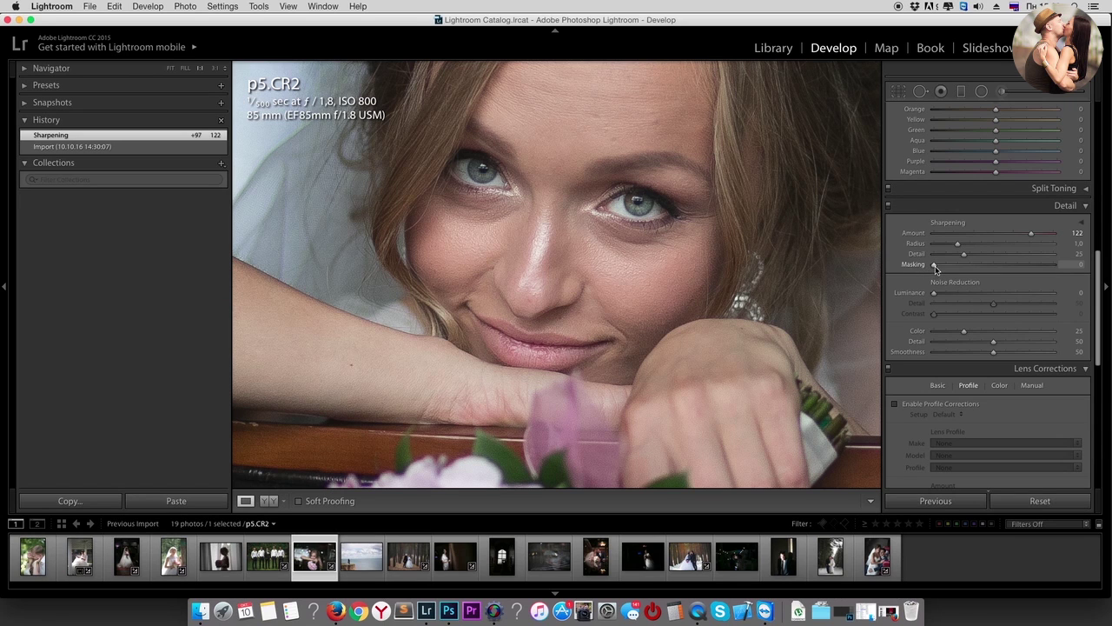
Step: Set sharpening Masking to 80 using the Alt mask preview
{"action": "key", "text": "alt"}
{"action": "left_click", "coordinate": [935, 268], "text": "alt"}
{"action": "left_click_drag", "start_coordinate": [935, 269], "coordinate": [930, 268]}
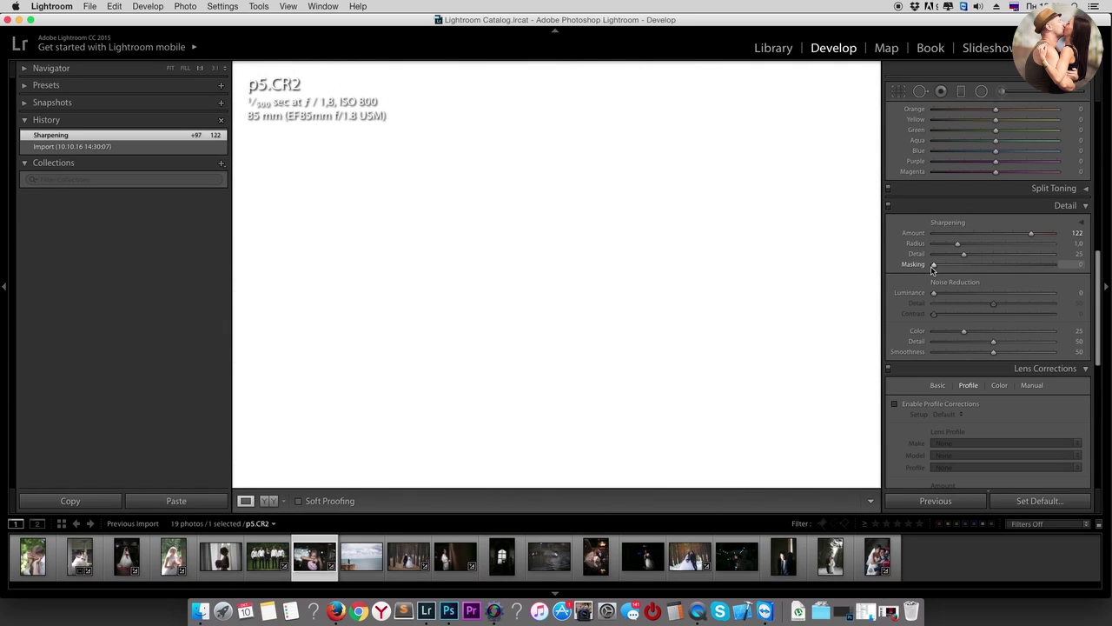
{"action": "left_click_drag", "start_coordinate": [935, 269], "coordinate": [1031, 275]}
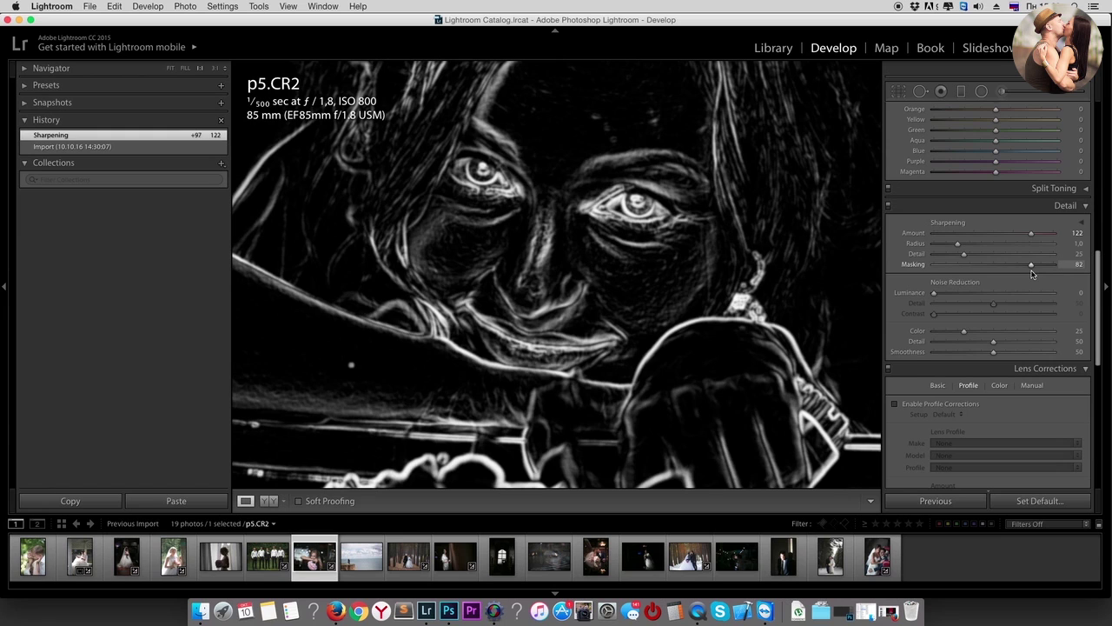
{"action": "left_click_drag", "start_coordinate": [1030, 274], "coordinate": [1030, 276]}
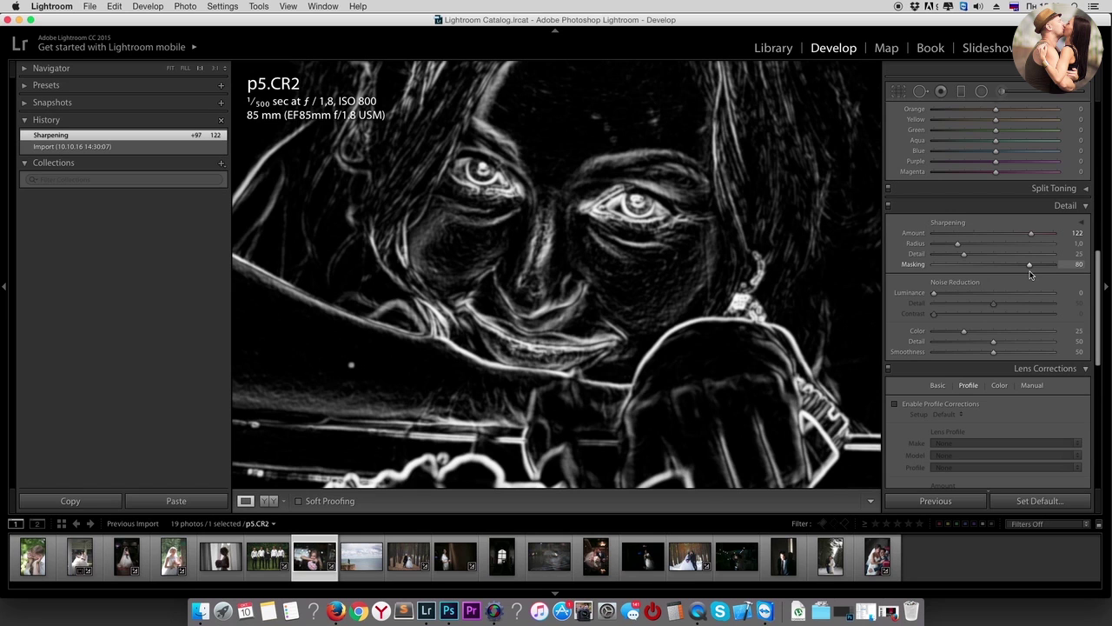
{"action": "left_click_drag", "start_coordinate": [1030, 275], "coordinate": [1030, 275]}
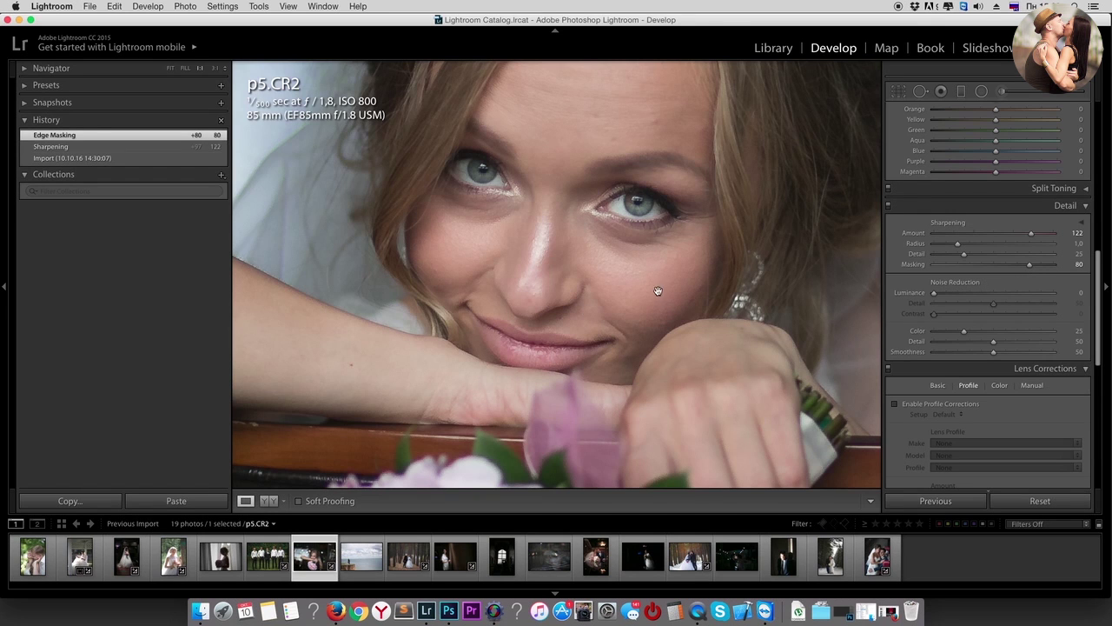
{"action": "left_click_drag", "start_coordinate": [658, 287], "coordinate": [587, 415]}
{"action": "left_click_drag", "start_coordinate": [787, 202], "coordinate": [786, 287]}
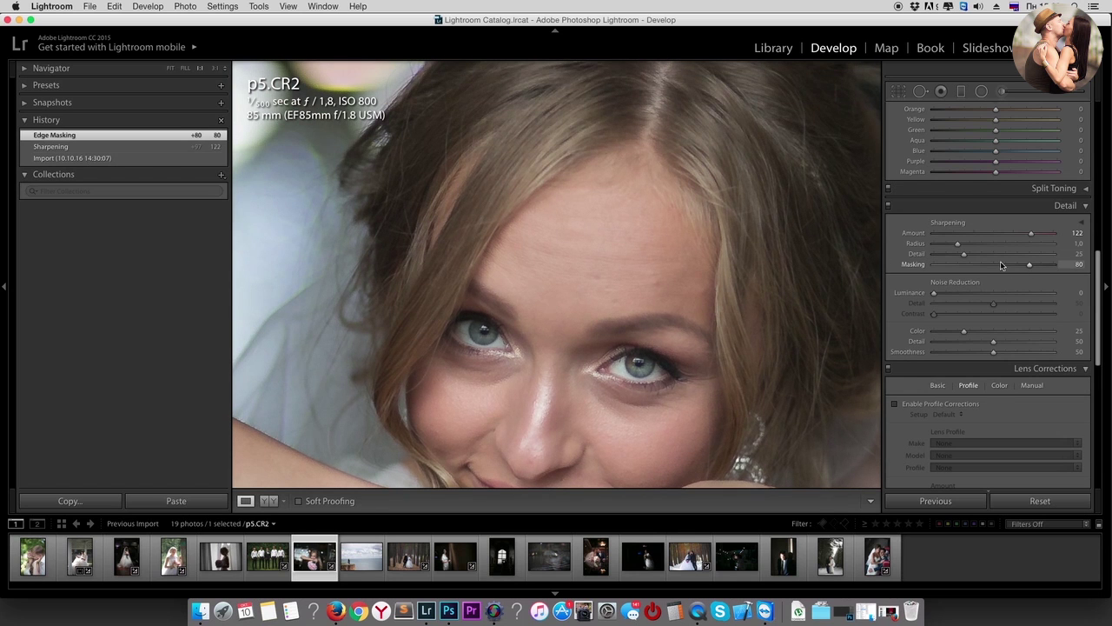
Step: Trial Sharpening 78, Masking 52 and noise reduction 46, then revert p5.CR2 to Import
{"action": "key", "text": "z"}
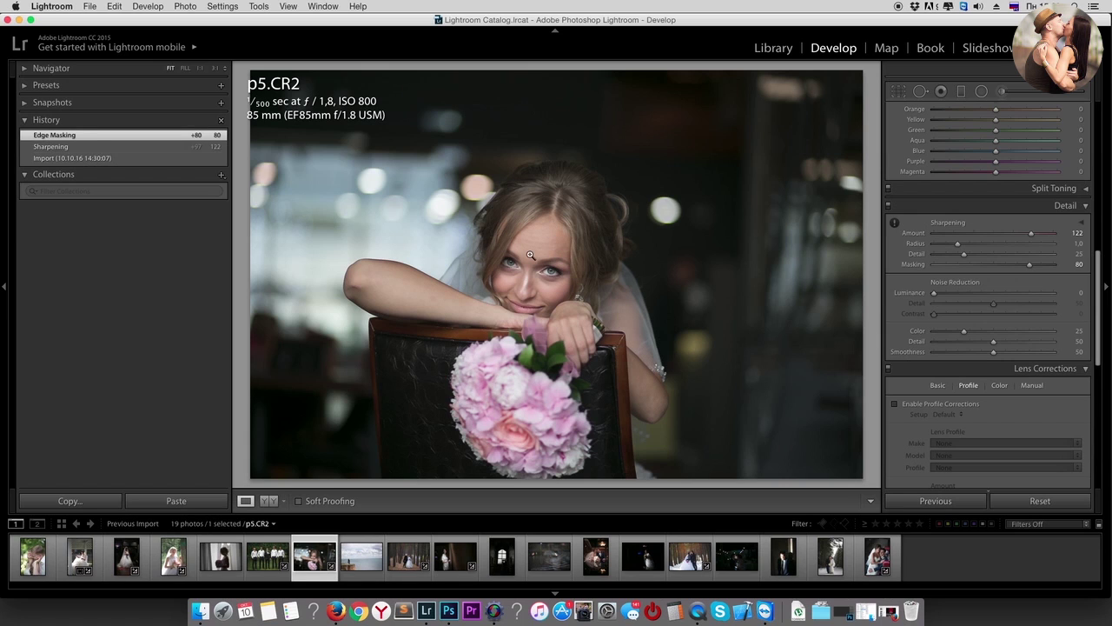
{"action": "left_click", "coordinate": [995, 264]}
{"action": "left_click", "coordinate": [996, 233]}
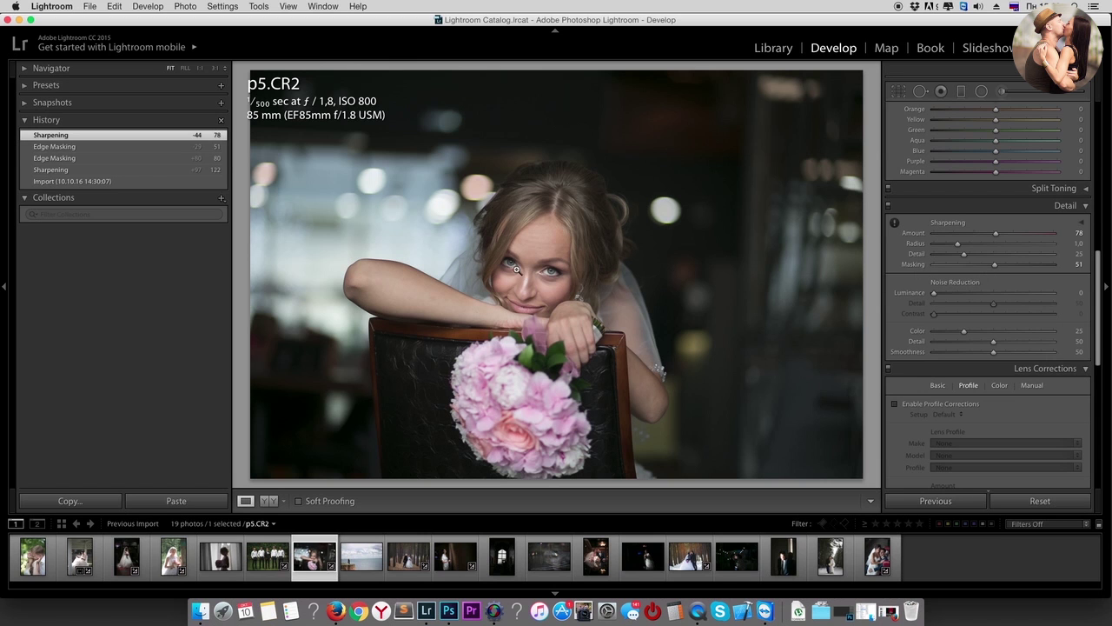
{"action": "left_click_drag", "start_coordinate": [996, 264], "coordinate": [1006, 313]}
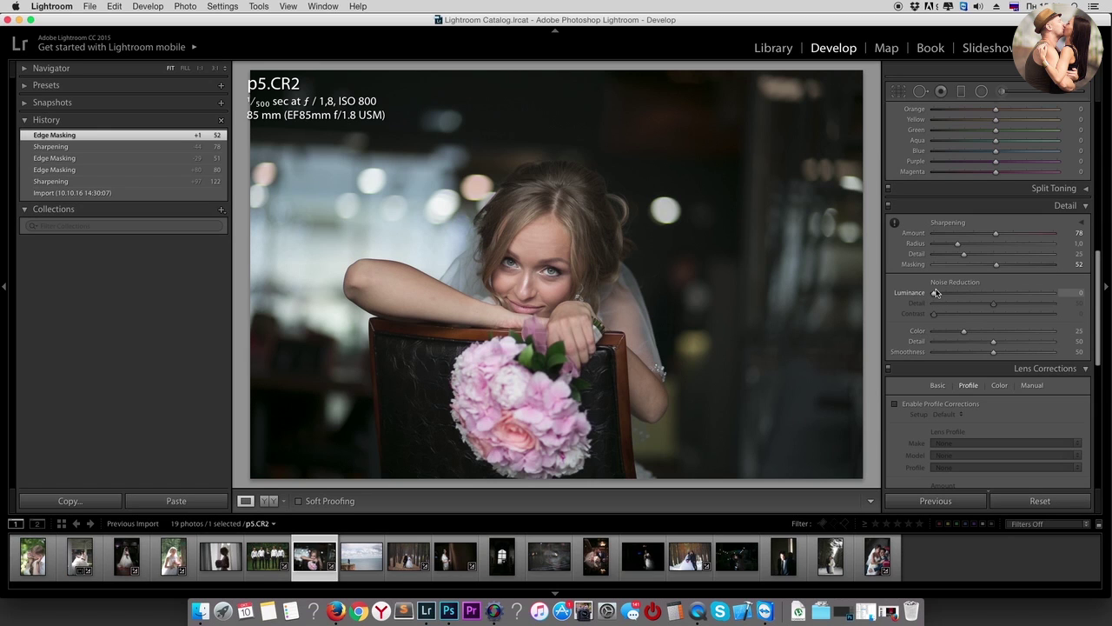
{"action": "left_click", "coordinate": [989, 293]}
{"action": "left_click", "coordinate": [984, 332]}
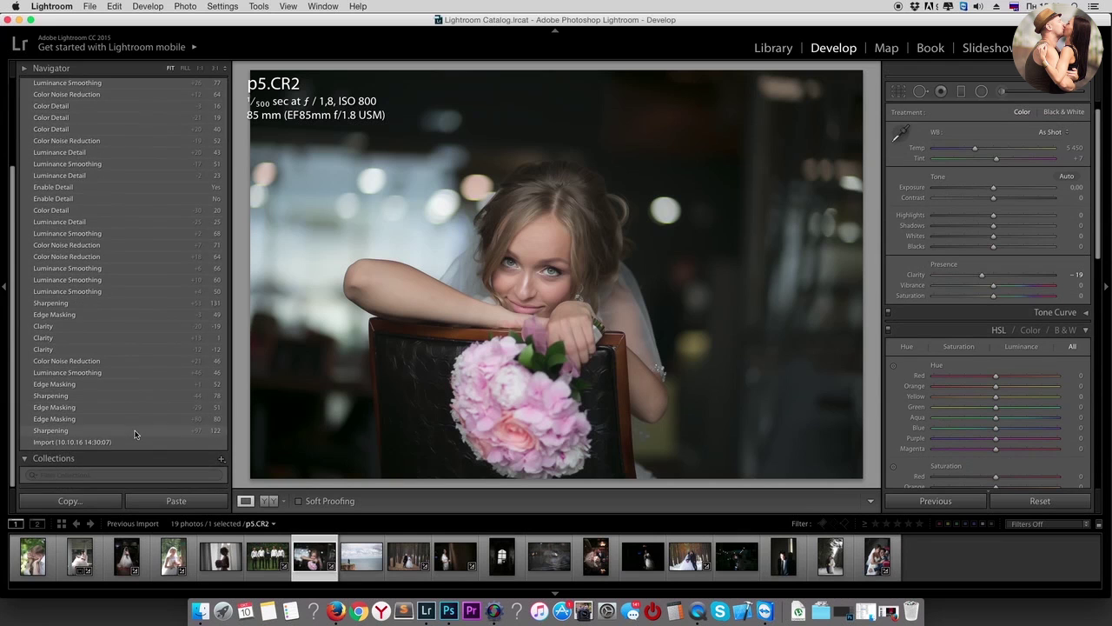
{"action": "left_click", "coordinate": [111, 443]}
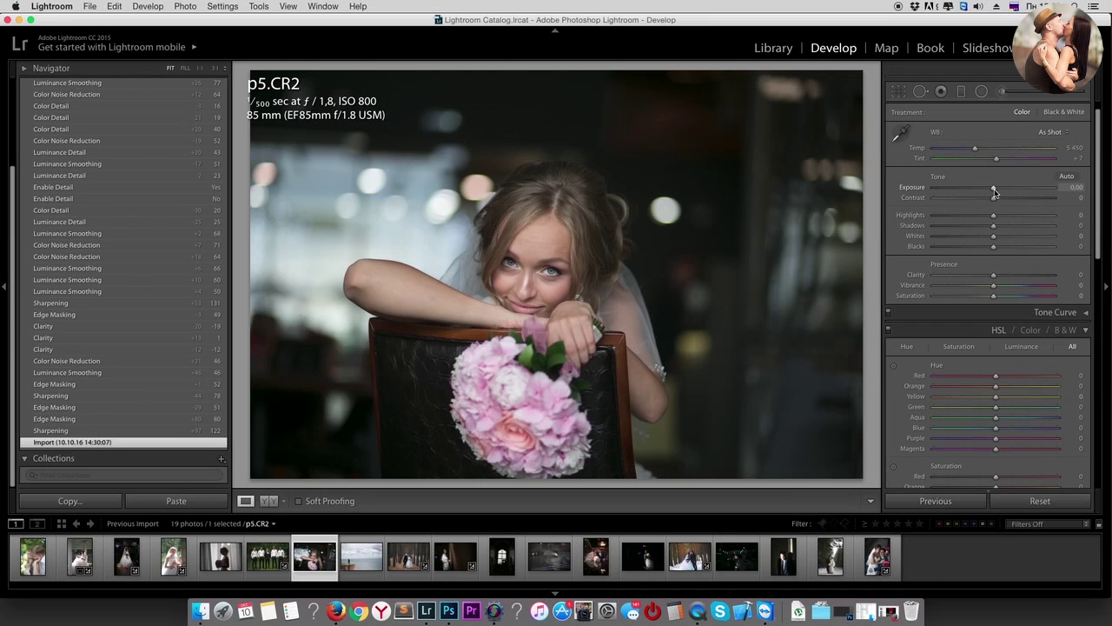
Step: Raise Exposure to +0.25 and set white balance to Temp 4815 with the eyedropper
{"action": "left_click_drag", "start_coordinate": [995, 190], "coordinate": [997, 191]}
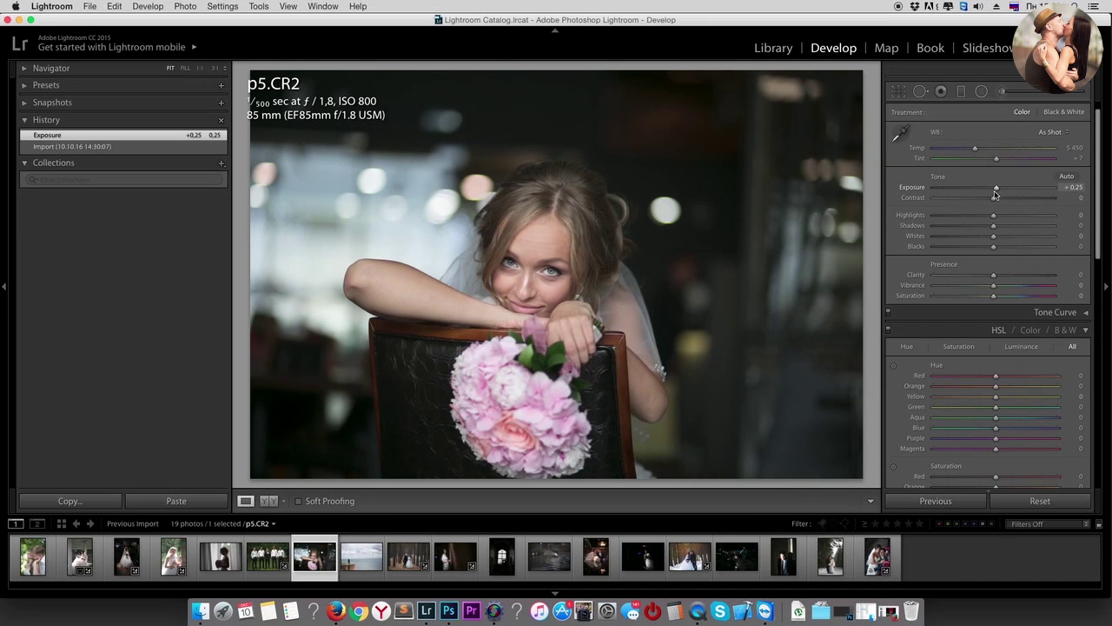
{"action": "left_click", "coordinate": [901, 132]}
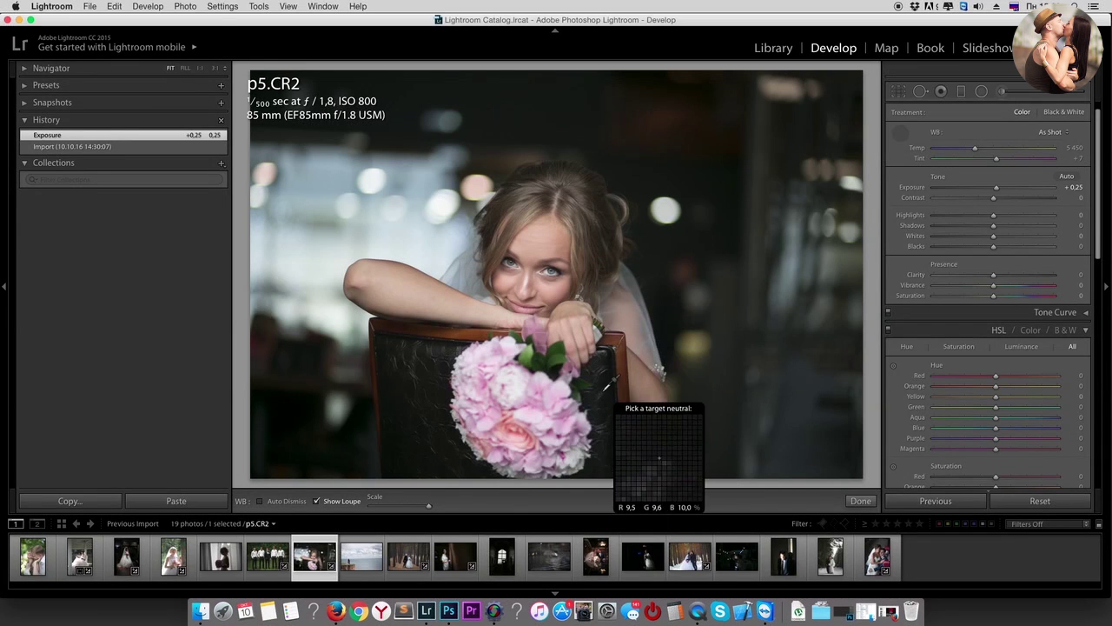
{"action": "left_click", "coordinate": [600, 382]}
{"action": "left_click", "coordinate": [591, 392]}
{"action": "left_click", "coordinate": [602, 370]}
{"action": "left_click", "coordinate": [539, 404]}
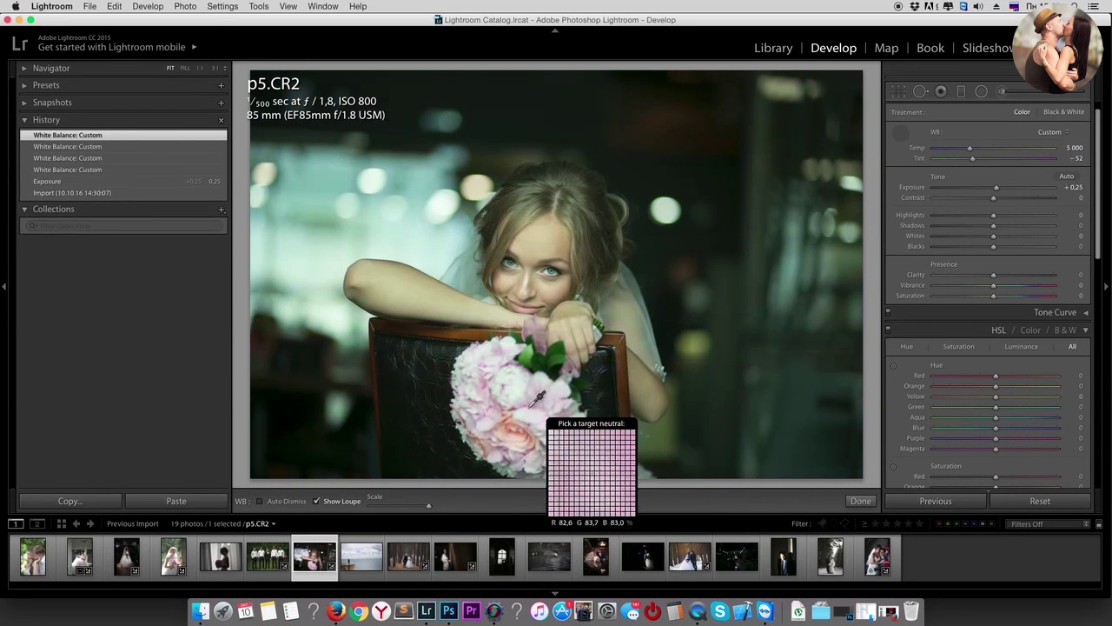
{"action": "left_click", "coordinate": [419, 380]}
{"action": "left_click", "coordinate": [534, 280]}
{"action": "left_click", "coordinate": [561, 254]}
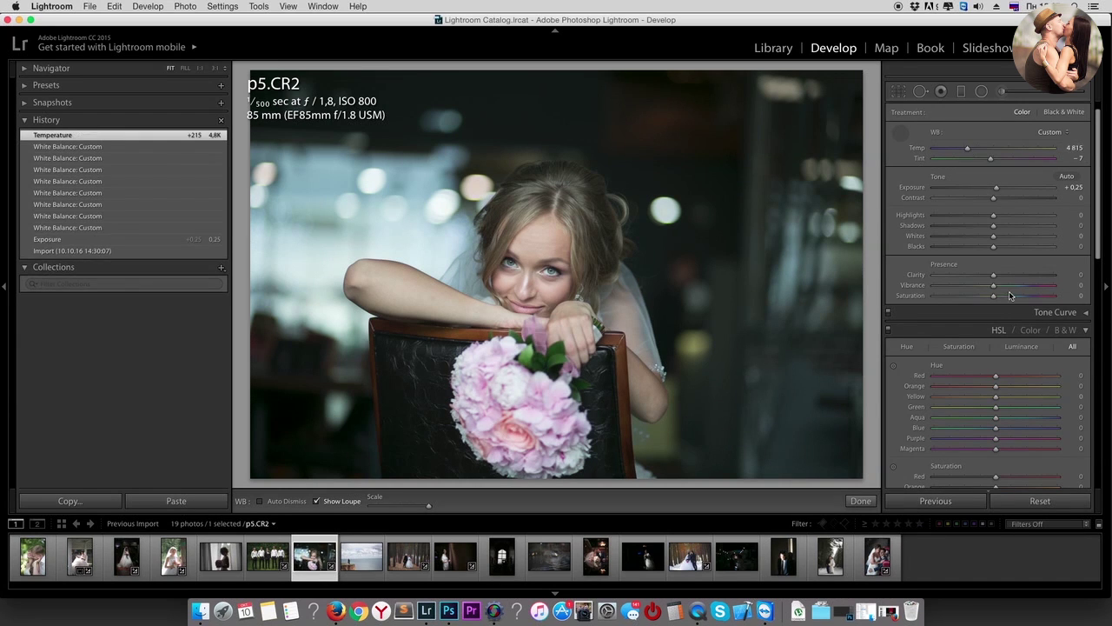
Step: Set Saturation +35, Highlights -29, Whites +18, Contrast +6 and Clarity -11
{"action": "left_click_drag", "start_coordinate": [995, 296], "coordinate": [1019, 300]}
{"action": "left_click", "coordinate": [902, 133]}
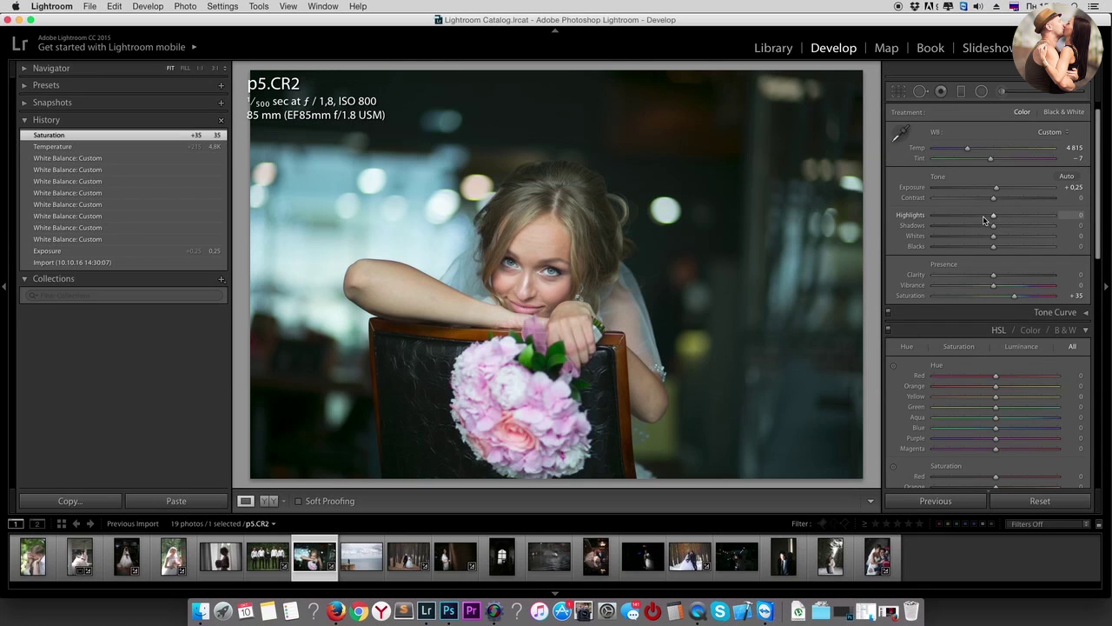
{"action": "left_click_drag", "start_coordinate": [978, 219], "coordinate": [979, 218]}
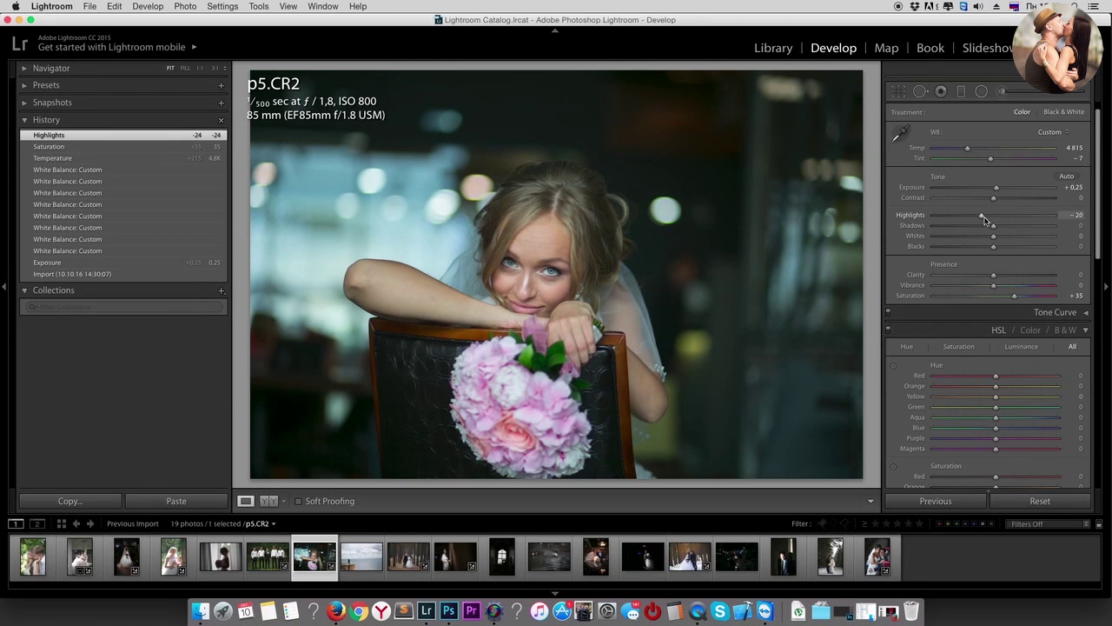
{"action": "left_click_drag", "start_coordinate": [986, 220], "coordinate": [980, 223]}
{"action": "mouse_move", "coordinate": [993, 236]}
{"action": "left_mouse_down"}
{"action": "mouse_move", "coordinate": [1007, 241]}
{"action": "mouse_move", "coordinate": [984, 229]}
{"action": "mouse_move", "coordinate": [997, 232]}
{"action": "left_mouse_up"}
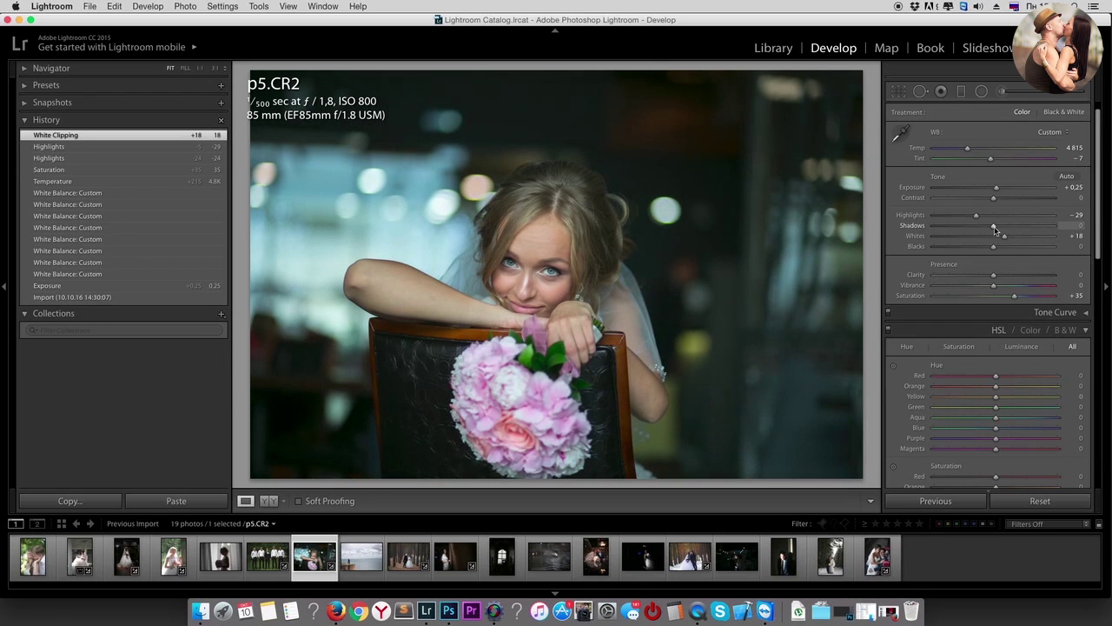
{"action": "left_click", "coordinate": [1001, 199]}
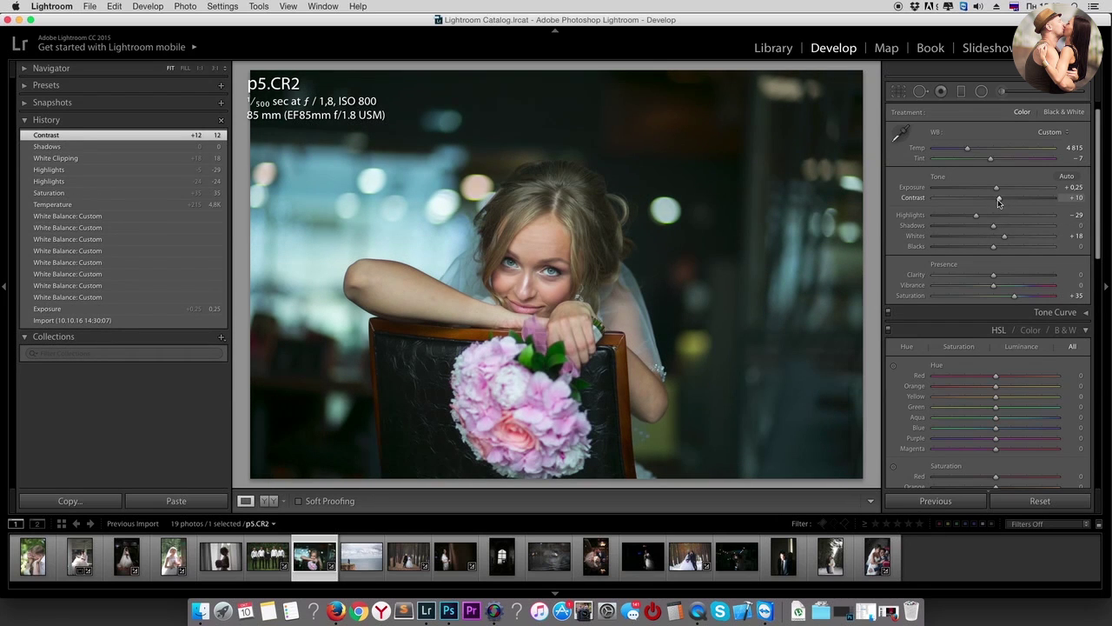
{"action": "left_click_drag", "start_coordinate": [998, 203], "coordinate": [996, 203]}
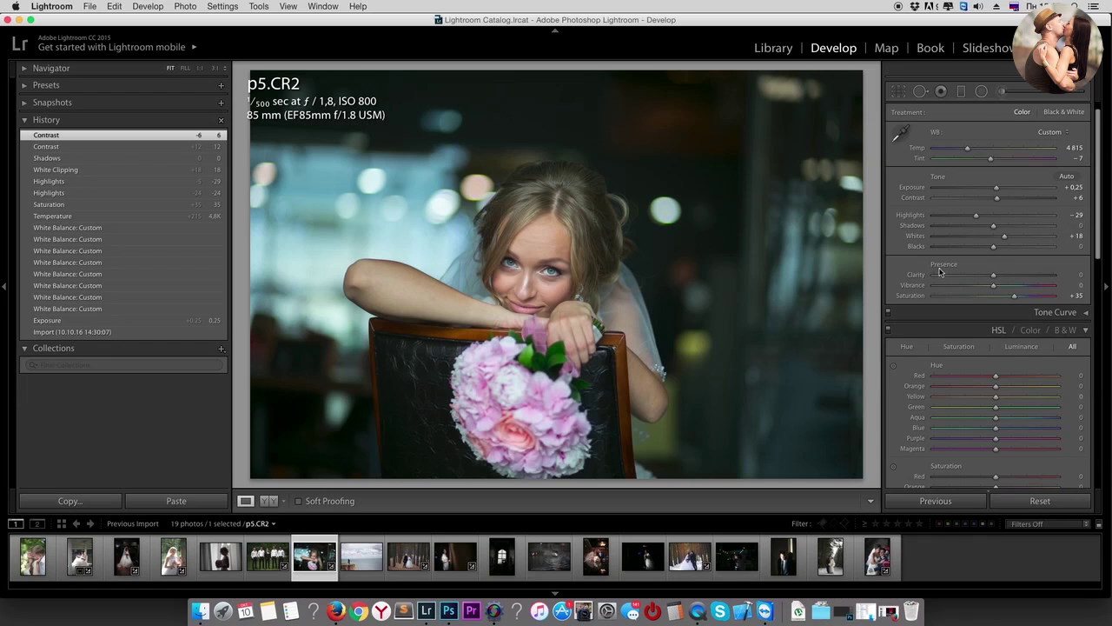
{"action": "left_click_drag", "start_coordinate": [993, 275], "coordinate": [988, 276]}
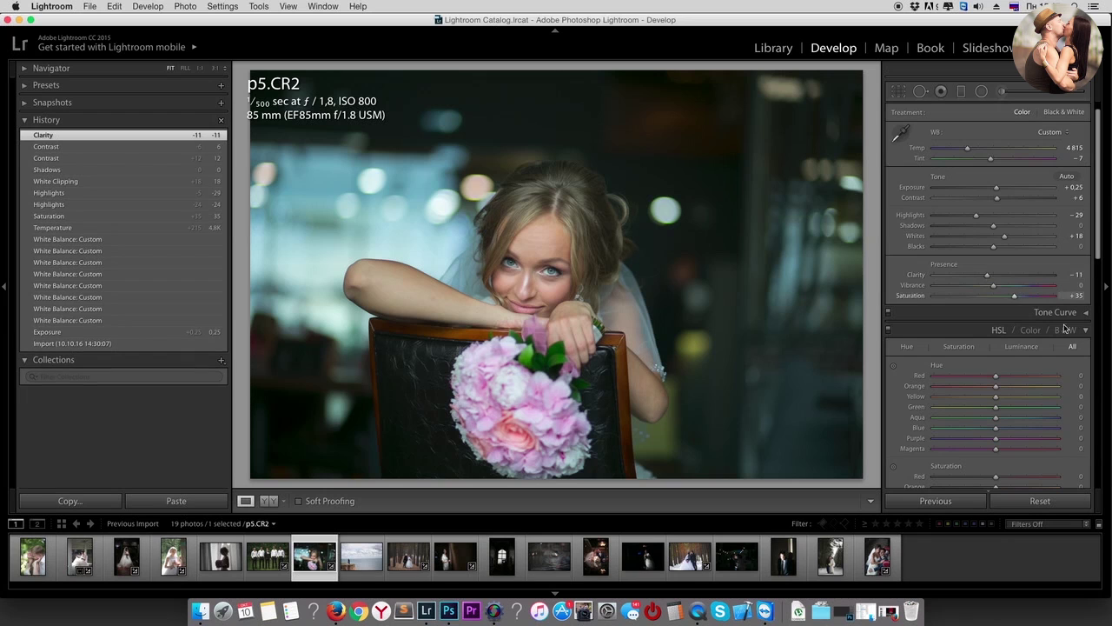
Step: Raise the Orange HSL luminance to +30 to brighten the skin tones
{"action": "scroll", "coordinate": [1058, 360], "scroll_direction": "down", "scroll_amount": 3}
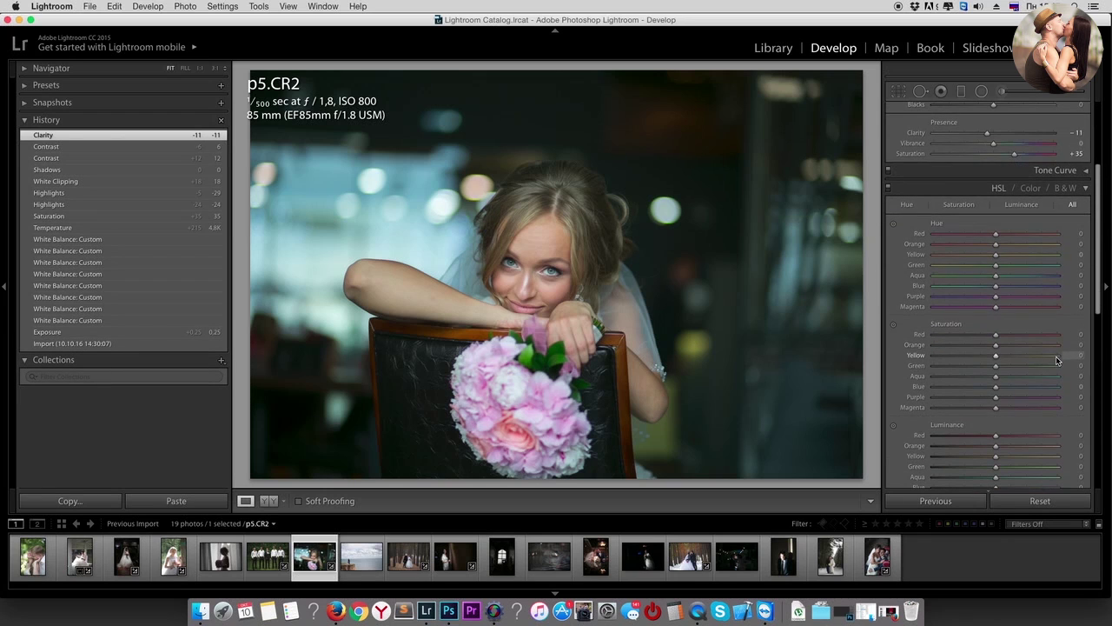
{"action": "scroll", "coordinate": [1024, 349], "scroll_direction": "down", "scroll_amount": 2}
{"action": "scroll", "coordinate": [1025, 349], "scroll_direction": "down", "scroll_amount": 1}
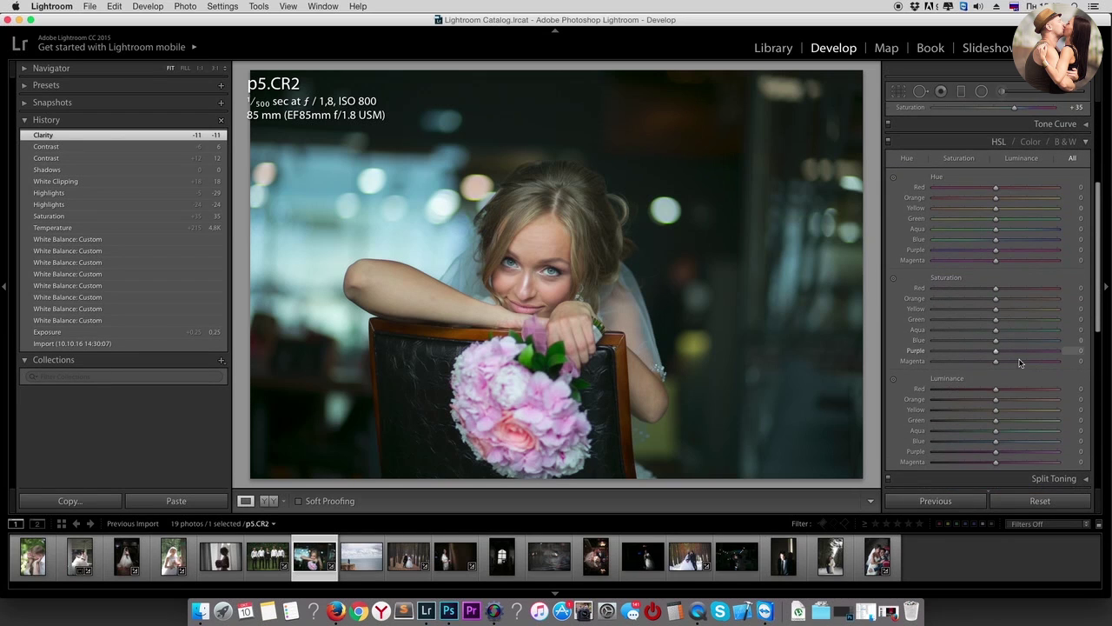
{"action": "left_click_drag", "start_coordinate": [997, 404], "coordinate": [1017, 407]}
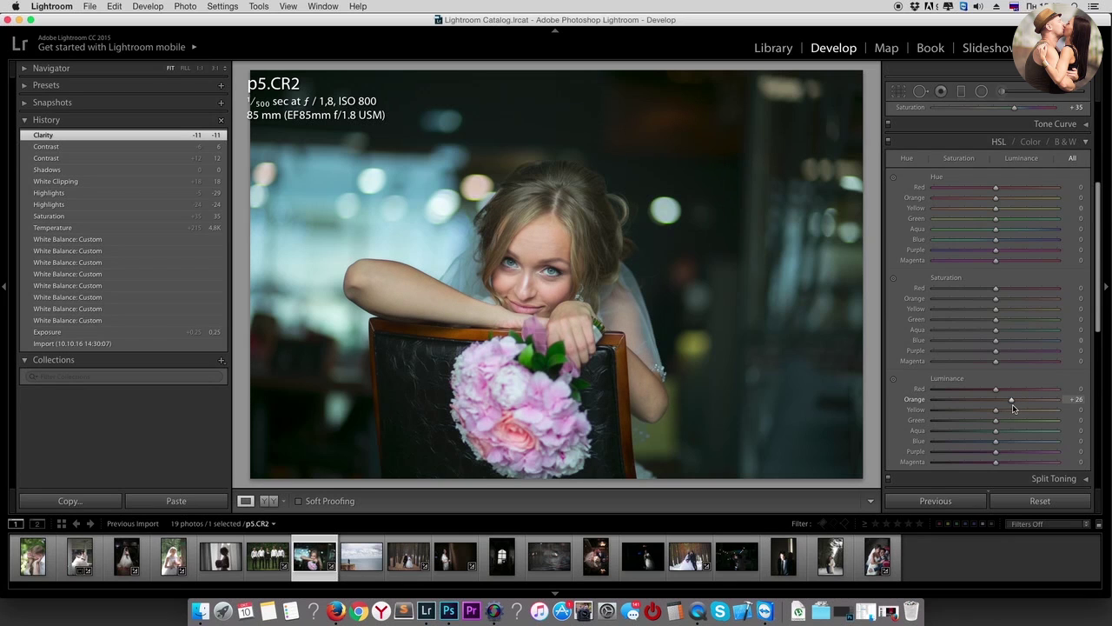
{"action": "left_click_drag", "start_coordinate": [1015, 408], "coordinate": [1015, 408]}
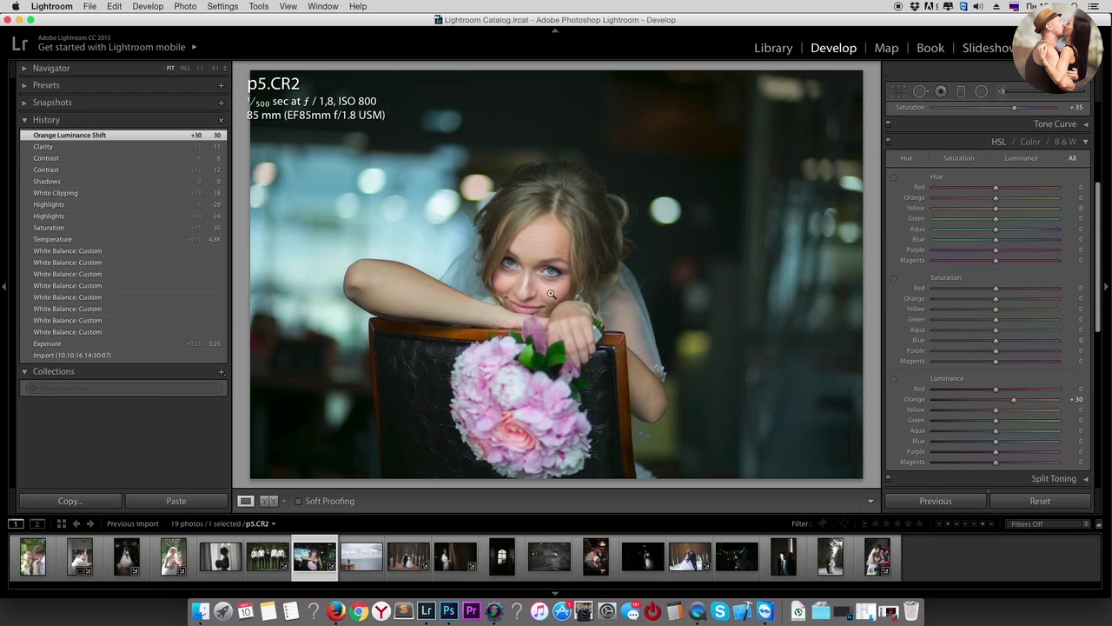
{"action": "left_click_drag", "start_coordinate": [1012, 401], "coordinate": [1015, 405]}
{"action": "left_click", "coordinate": [1013, 403]}
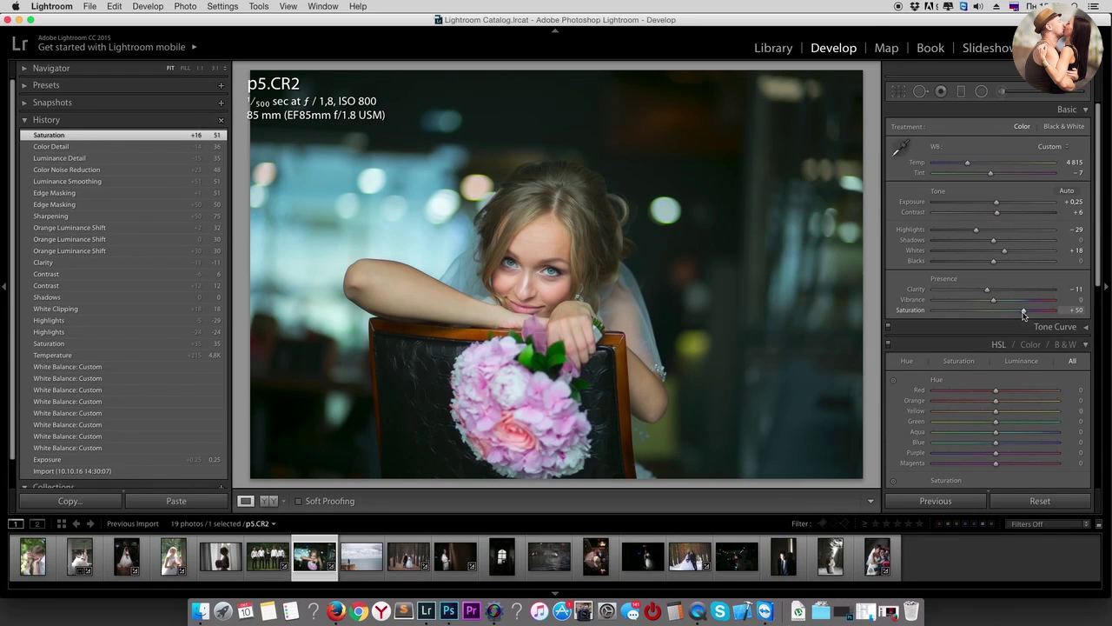
Step: Raise saturation from +50 to +62, checking it against the original with Before/After
{"action": "left_click", "coordinate": [1024, 311]}
{"action": "key", "text": "backslash"}
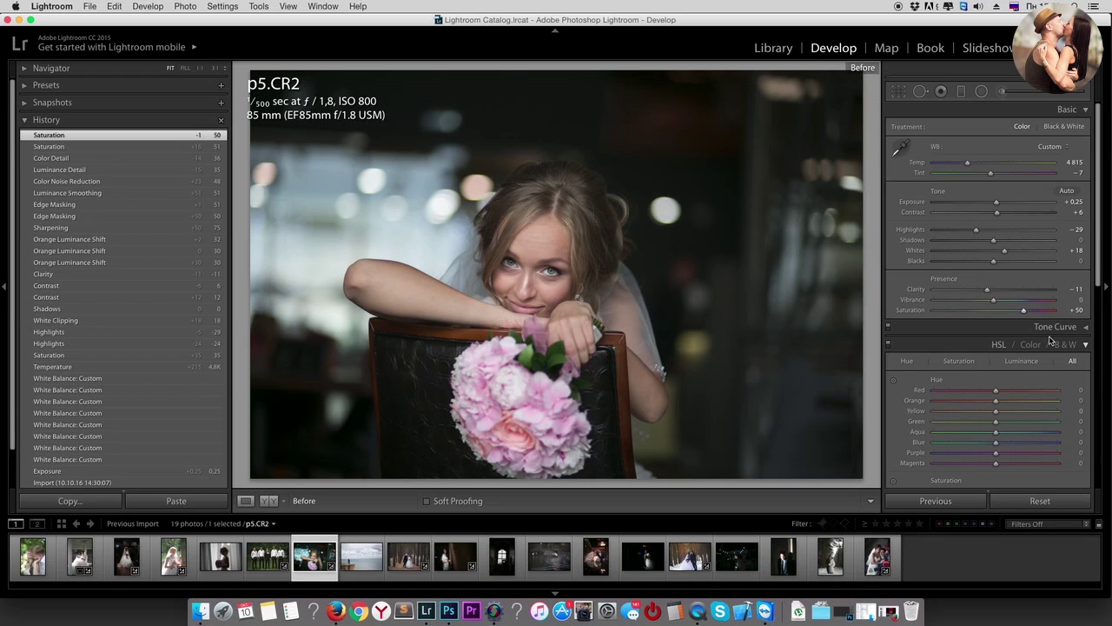
{"action": "key", "text": "backslash"}
{"action": "key", "text": "backslash"}
{"action": "key", "text": "backslash"}
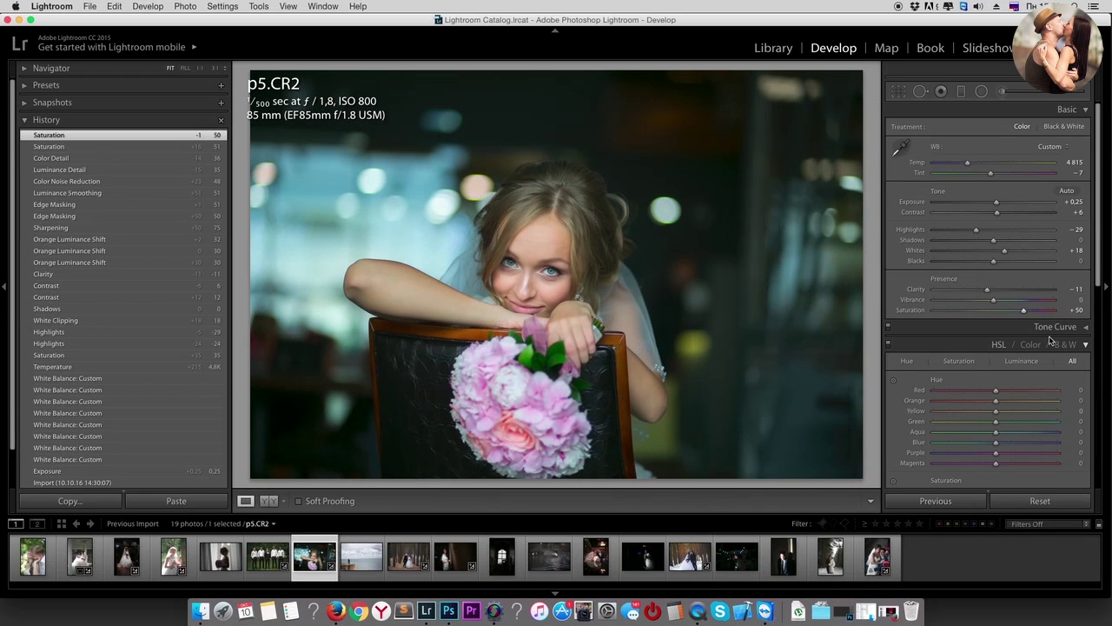
{"action": "scroll", "coordinate": [976, 234], "scroll_direction": "down", "scroll_amount": 2}
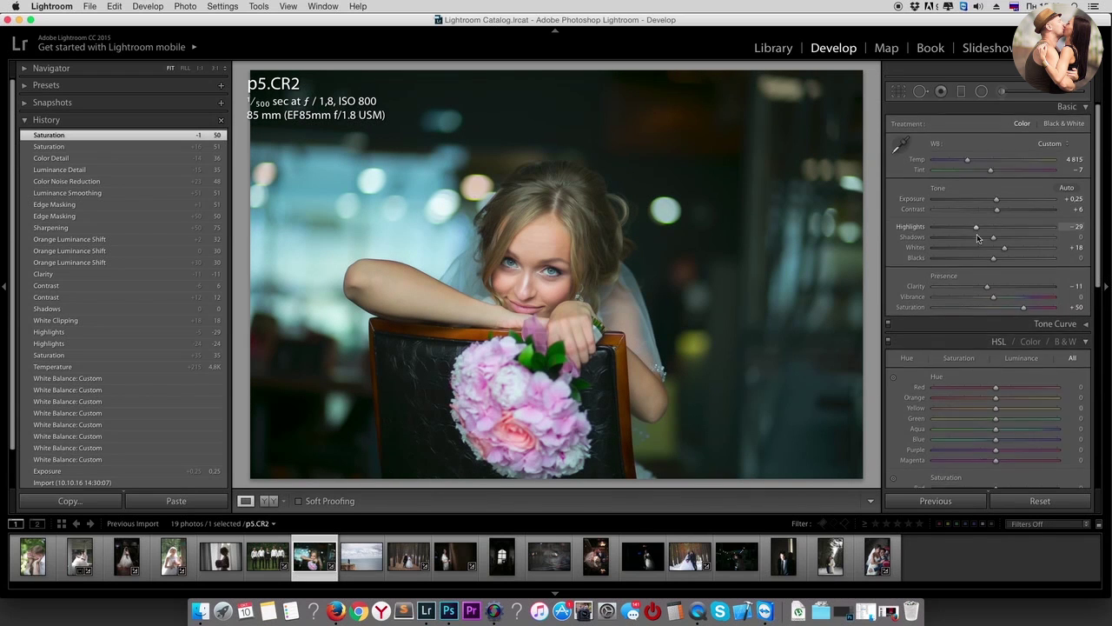
{"action": "scroll", "coordinate": [977, 236], "scroll_direction": "down", "scroll_amount": 3}
{"action": "scroll", "coordinate": [1013, 278], "scroll_direction": "up", "scroll_amount": 5}
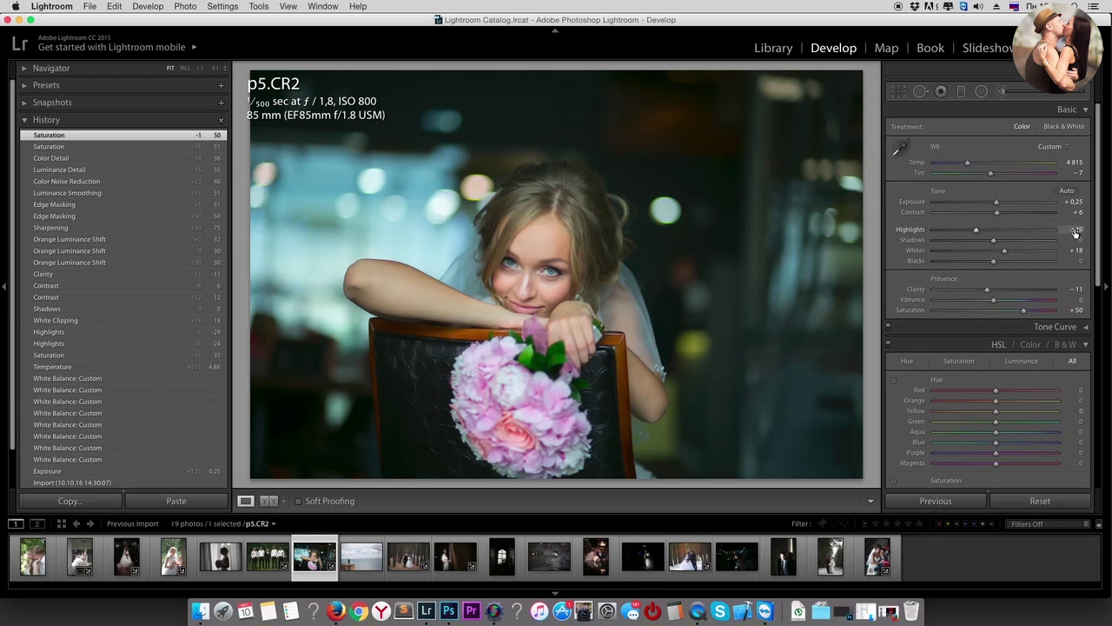
{"action": "scroll", "coordinate": [1019, 350], "scroll_direction": "down", "scroll_amount": 5}
{"action": "scroll", "coordinate": [1019, 355], "scroll_direction": "up", "scroll_amount": 5}
{"action": "key", "text": "backslash"}
{"action": "key", "text": "backslash"}
{"action": "left_click_drag", "start_coordinate": [1024, 310], "coordinate": [1034, 310]}
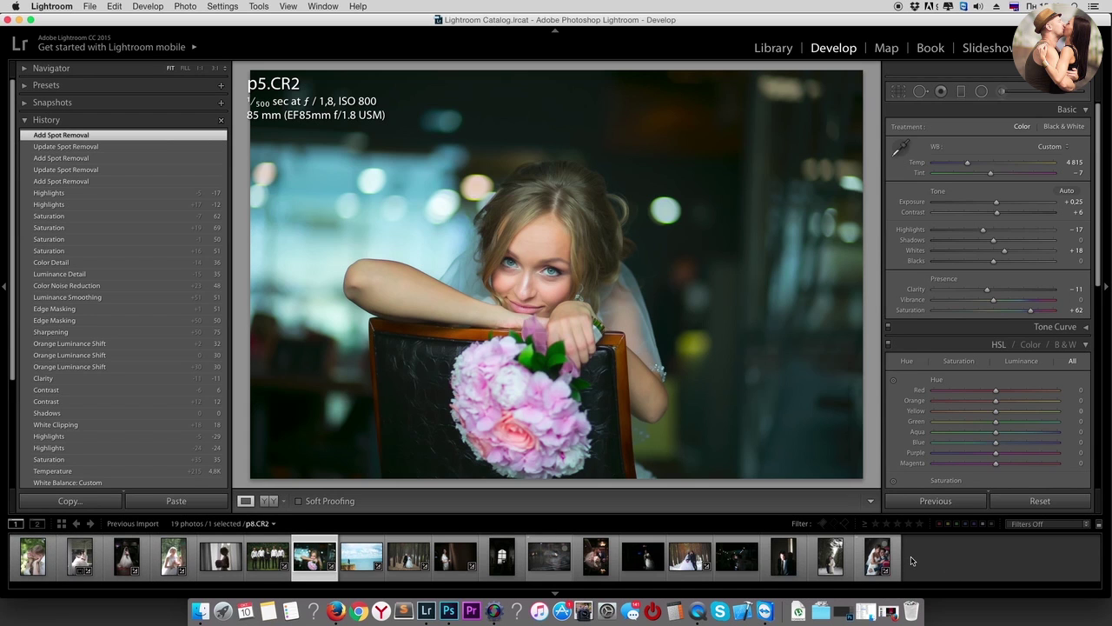
Step: Select all 19 photos, starting from p1.CR2, and bring up the Export dialog
{"action": "left_click", "coordinate": [54, 556]}
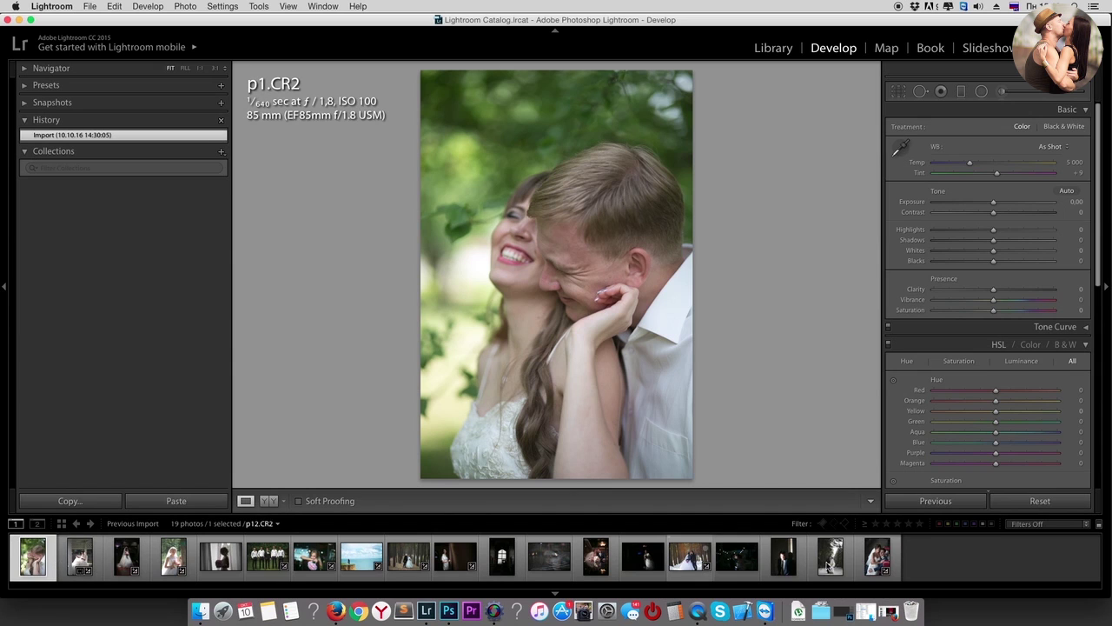
{"action": "left_click", "coordinate": [897, 559], "text": "shift"}
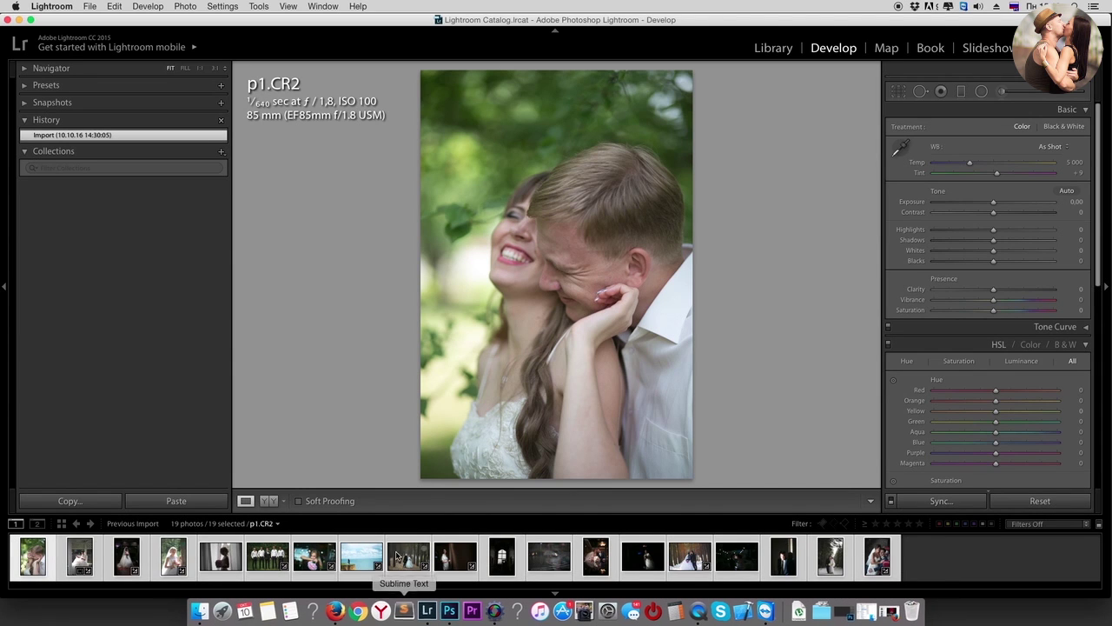
{"action": "right_click", "coordinate": [360, 540]}
{"action": "mouse_move", "coordinate": [383, 531]}
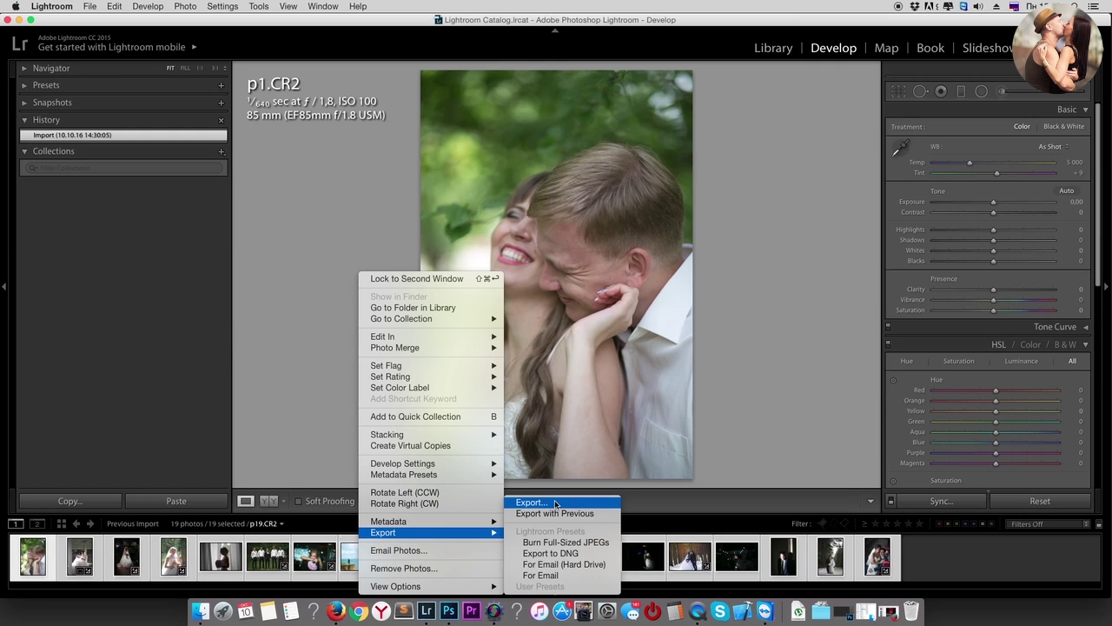
{"action": "left_click", "coordinate": [556, 504]}
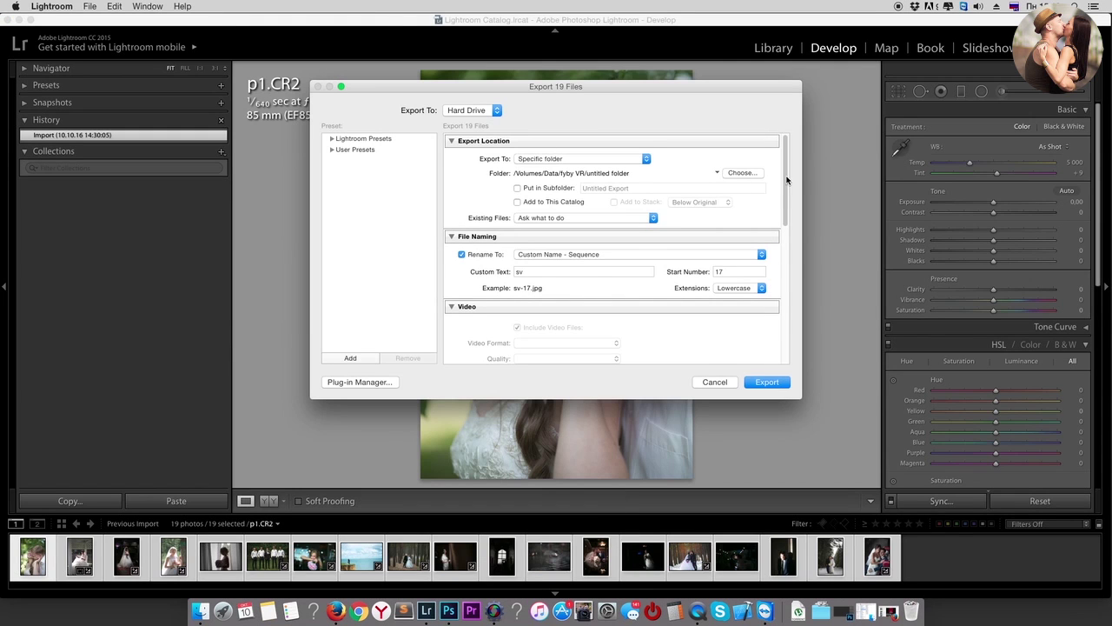
{"action": "scroll", "coordinate": [782, 156], "scroll_direction": "down", "scroll_amount": 10}
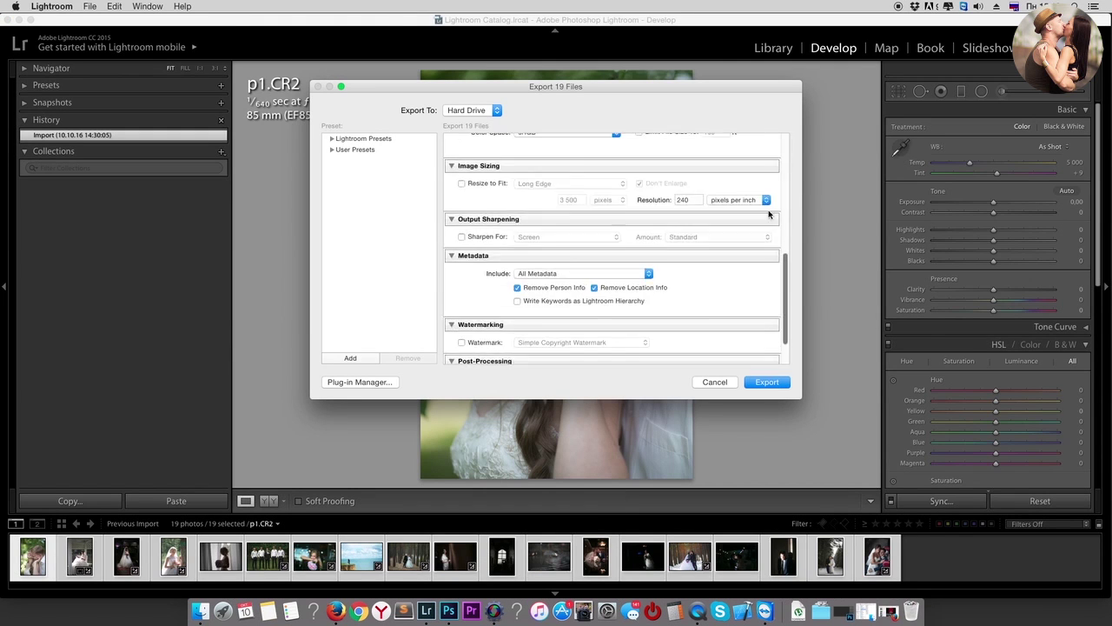
{"action": "scroll", "coordinate": [782, 156], "scroll_direction": "up", "scroll_amount": 10}
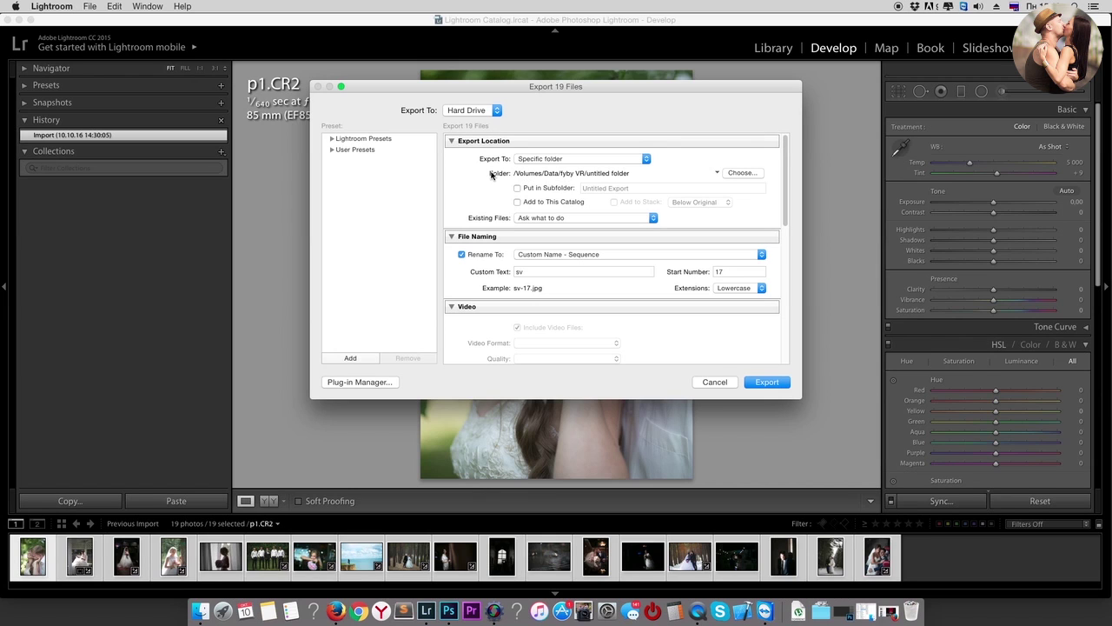
{"action": "left_click", "coordinate": [739, 175]}
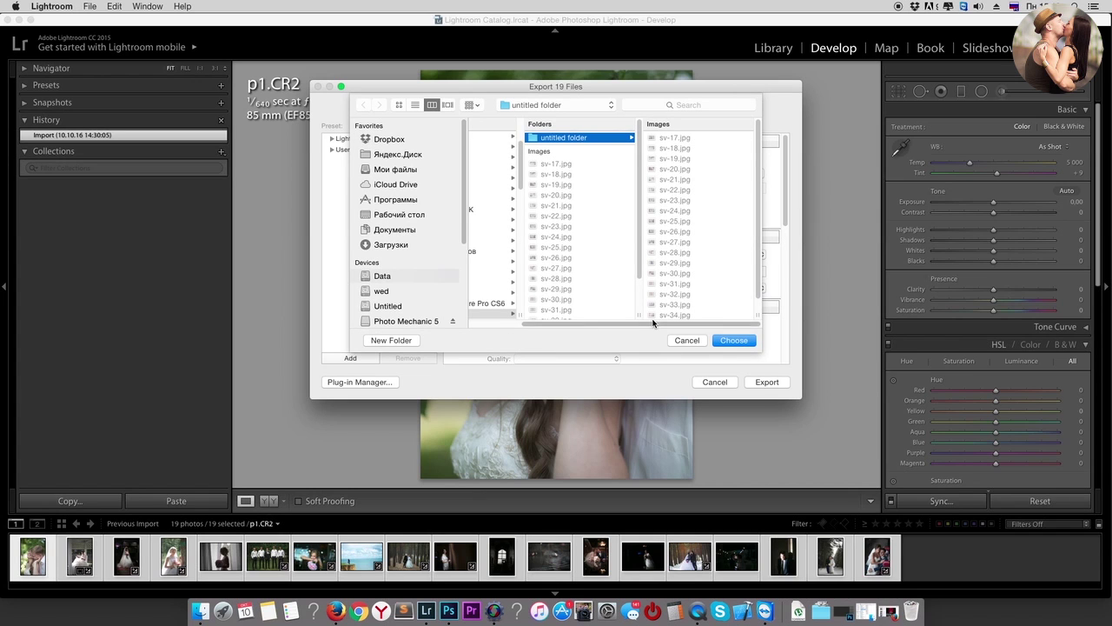
{"action": "left_click_drag", "start_coordinate": [652, 321], "coordinate": [554, 331]}
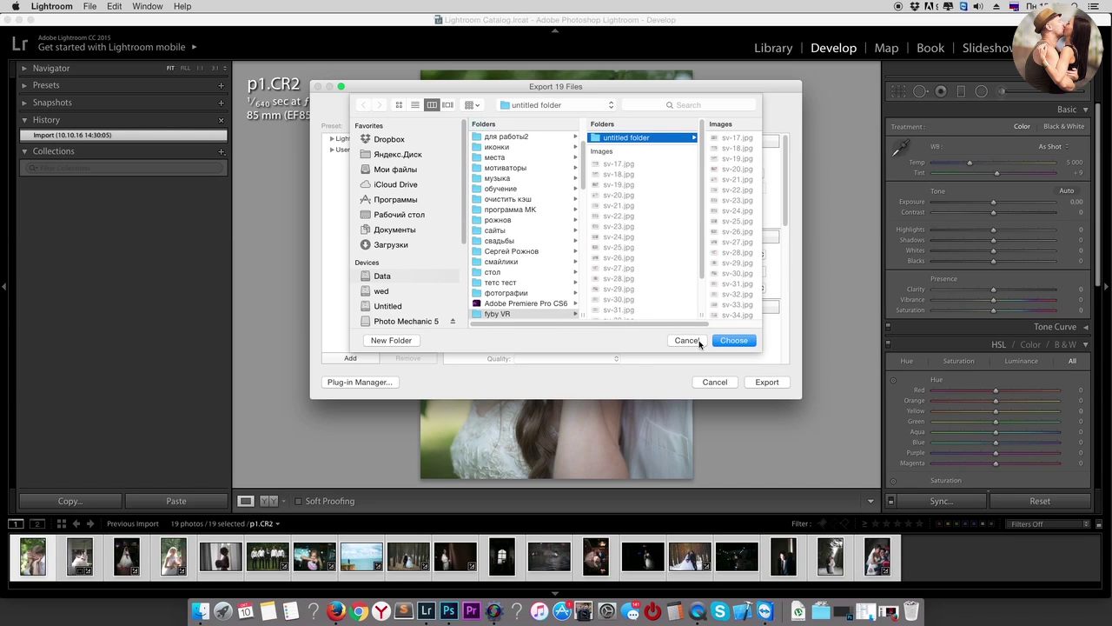
{"action": "left_click", "coordinate": [730, 341]}
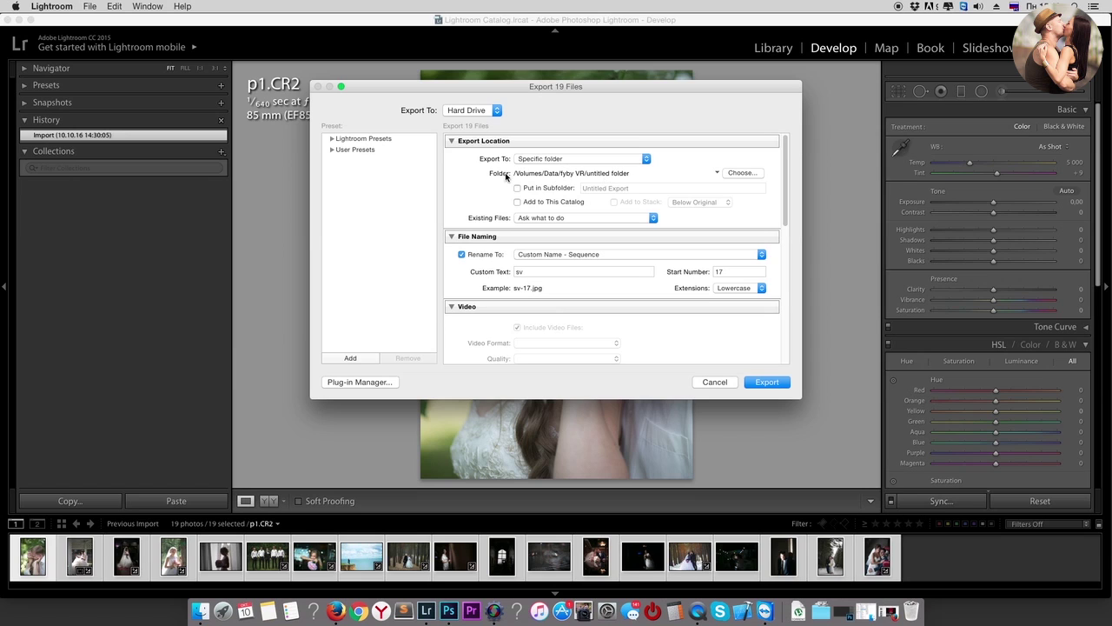
Step: Use Custom Name - Sequence naming with custom text свадьба and start number 1
{"action": "scroll", "coordinate": [519, 219], "scroll_direction": "down", "scroll_amount": 3}
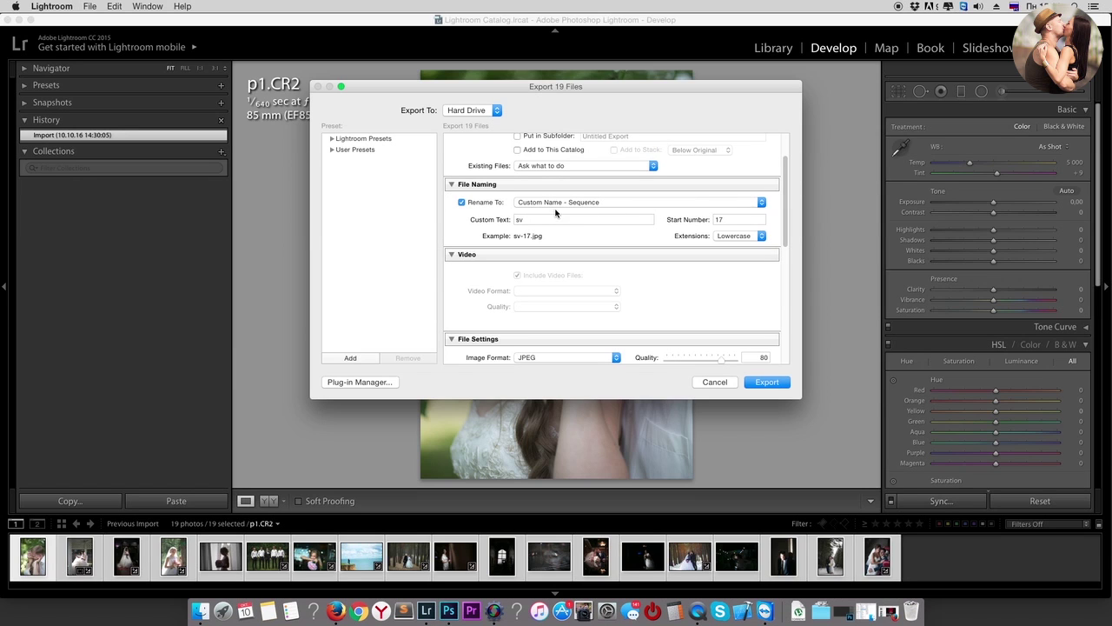
{"action": "left_click", "coordinate": [751, 207]}
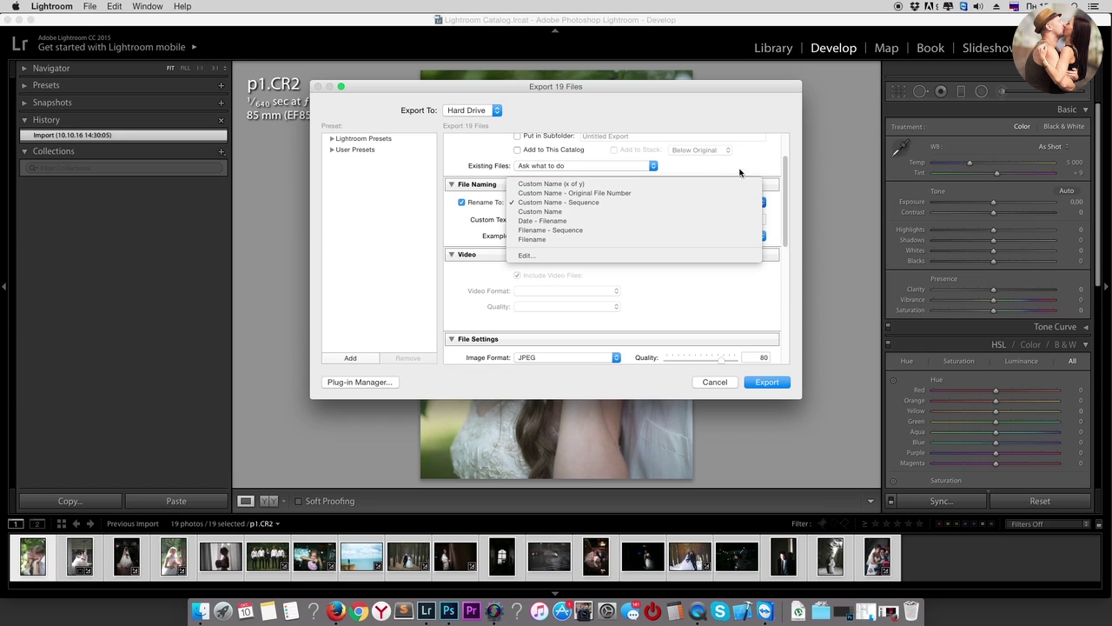
{"action": "left_click", "coordinate": [629, 202]}
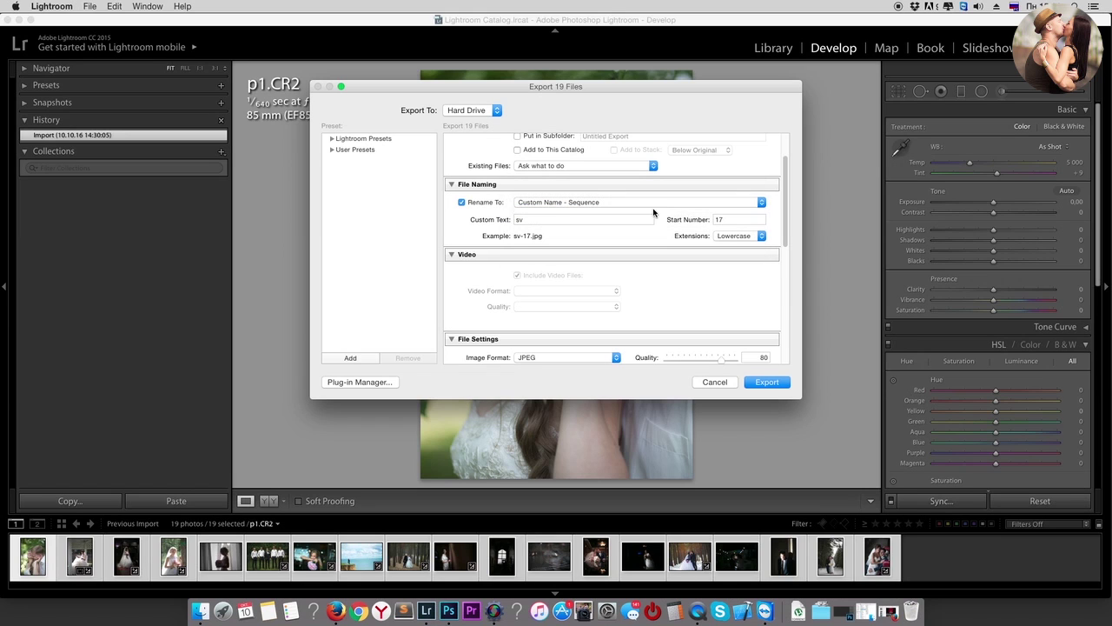
{"action": "double_click", "coordinate": [529, 220]}
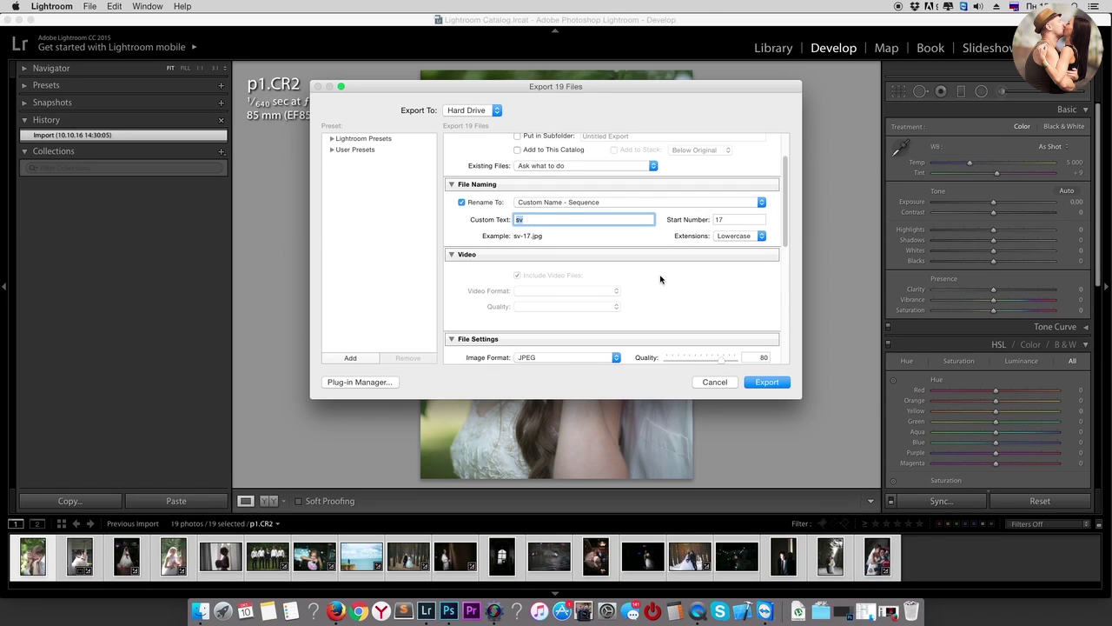
{"action": "type", "text": "caa"}
{"action": "type", "text": "дьба"}
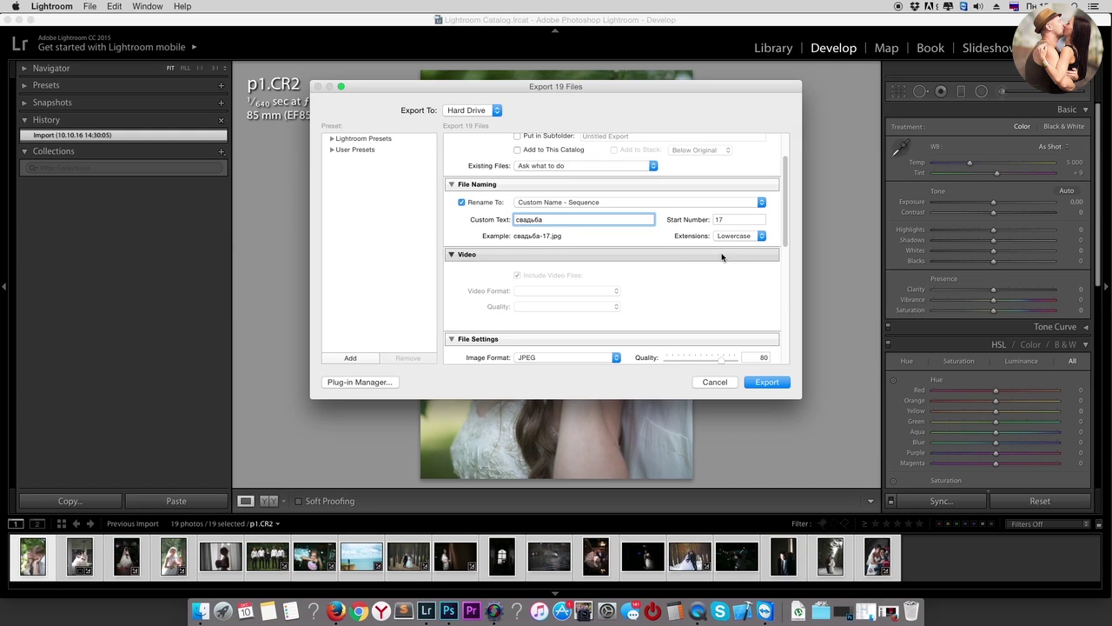
{"action": "double_click", "coordinate": [722, 219]}
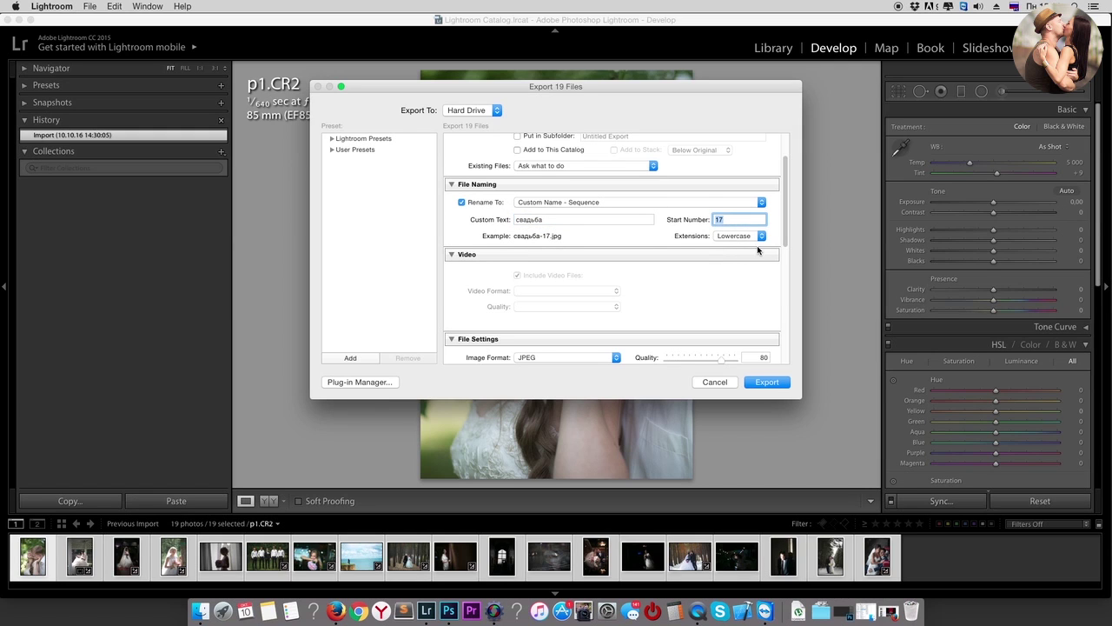
{"action": "type", "text": "1"}
Step: Set the export colour space to sRGB
{"action": "scroll", "coordinate": [693, 255], "scroll_direction": "down", "scroll_amount": 5}
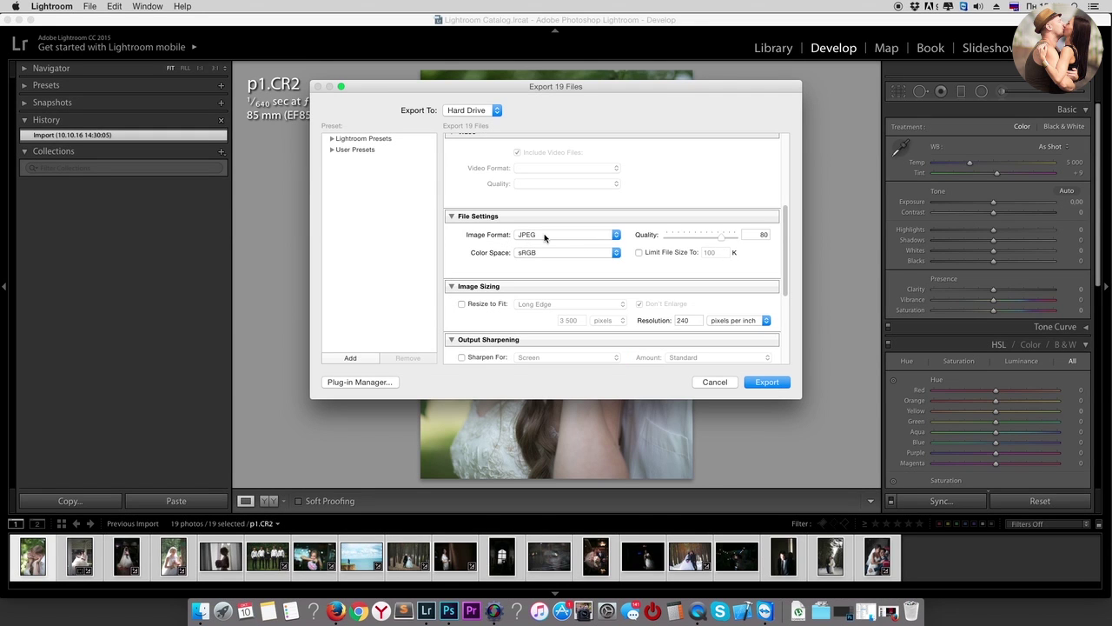
{"action": "left_click", "coordinate": [585, 254]}
{"action": "left_click", "coordinate": [576, 257]}
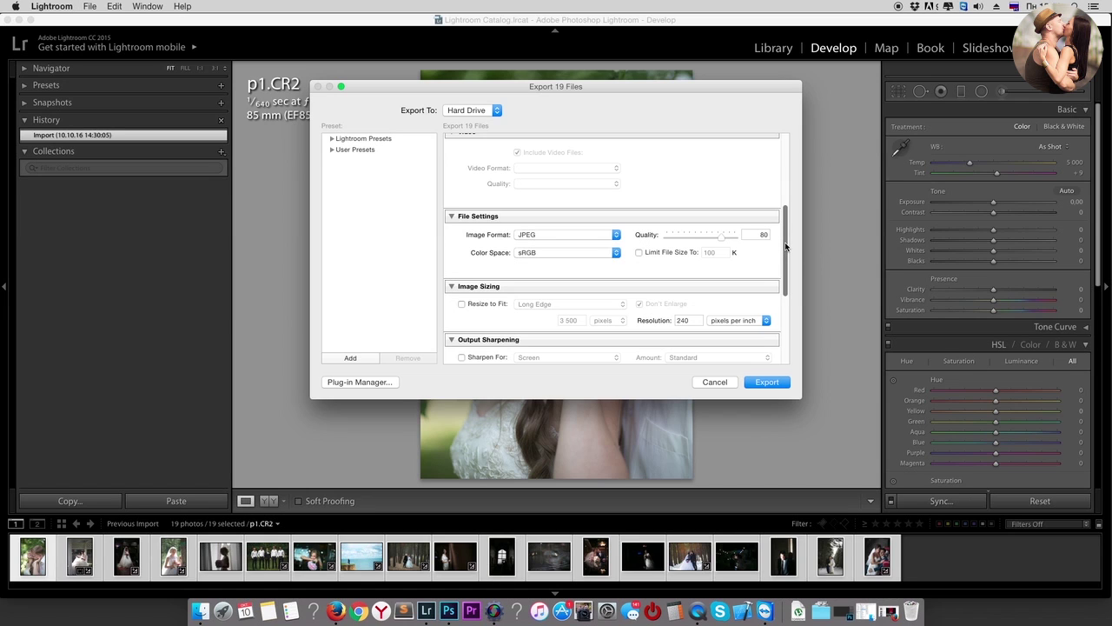
Step: Enable output sharpening for Screen at Standard amount and export the 19 photos
{"action": "scroll", "coordinate": [652, 271], "scroll_direction": "down", "scroll_amount": 3}
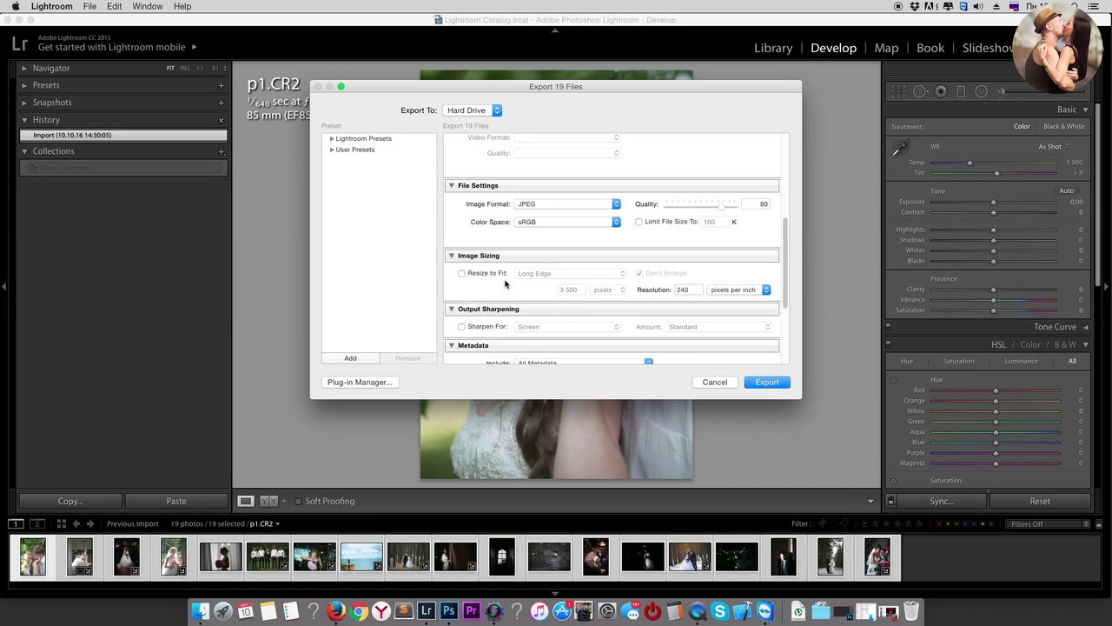
{"action": "scroll", "coordinate": [609, 279], "scroll_direction": "down", "scroll_amount": 1}
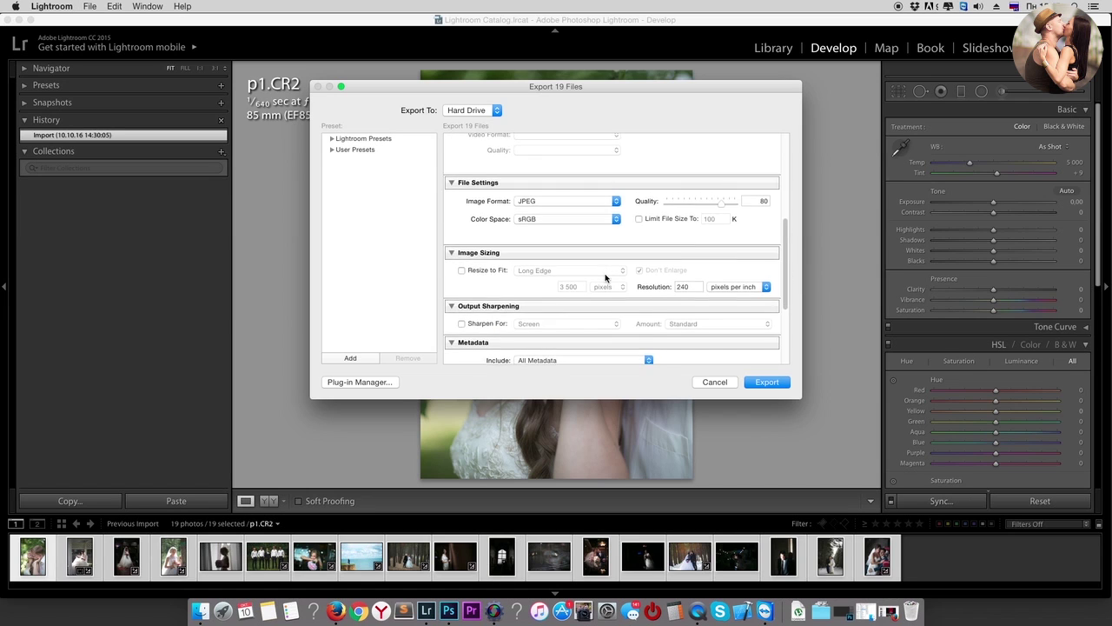
{"action": "left_click", "coordinate": [462, 318]}
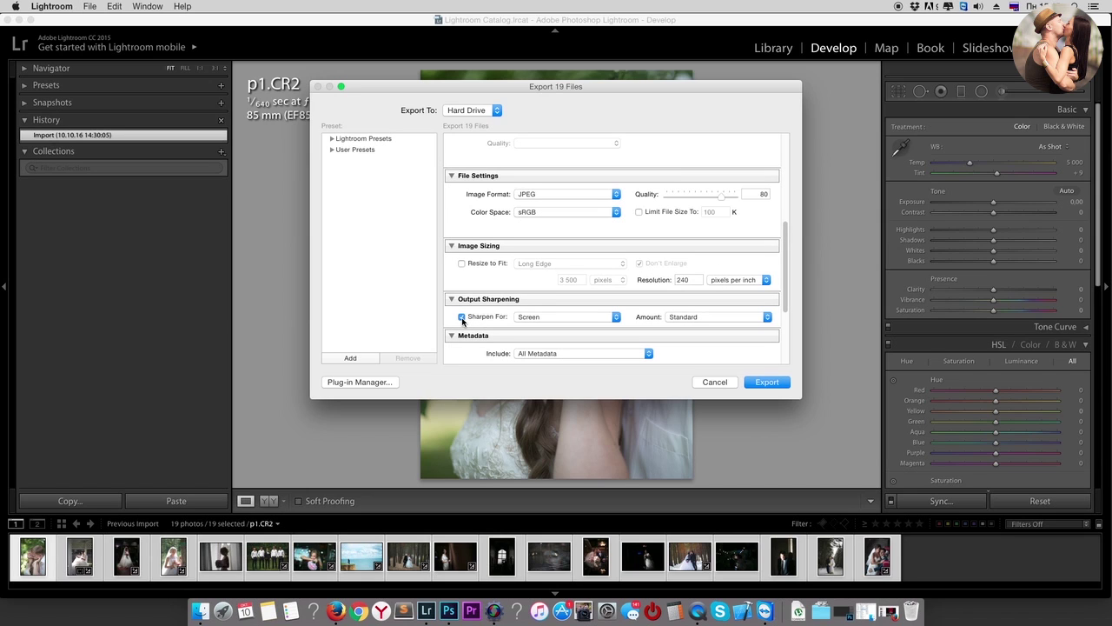
{"action": "left_click", "coordinate": [538, 318]}
{"action": "left_click_drag", "start_coordinate": [787, 283], "coordinate": [799, 341]}
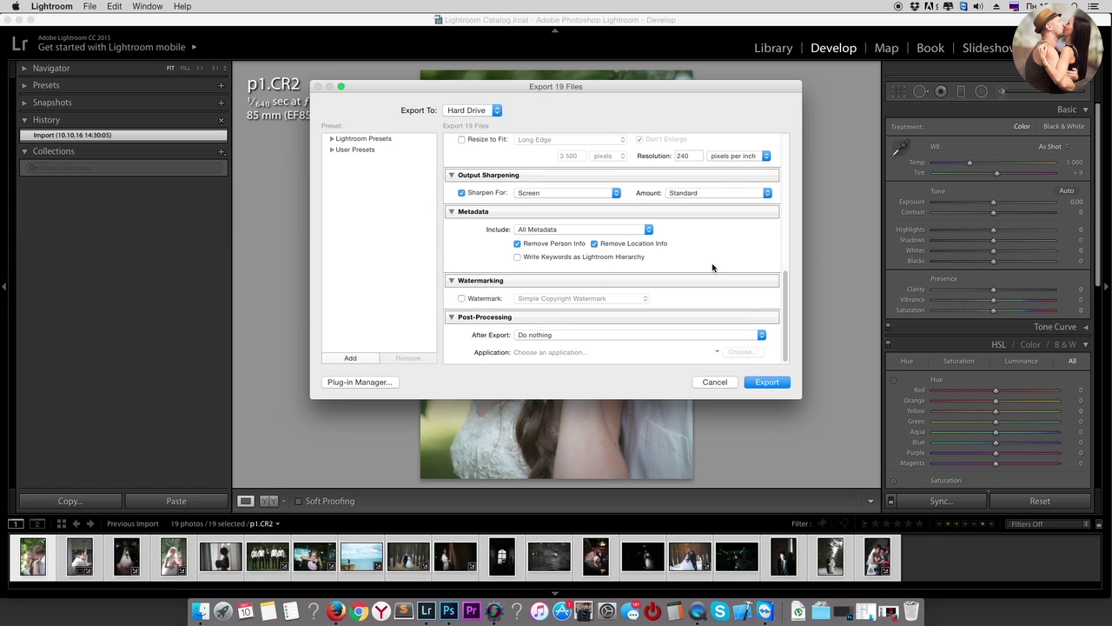
{"action": "scroll", "coordinate": [712, 265], "scroll_direction": "up", "scroll_amount": 1}
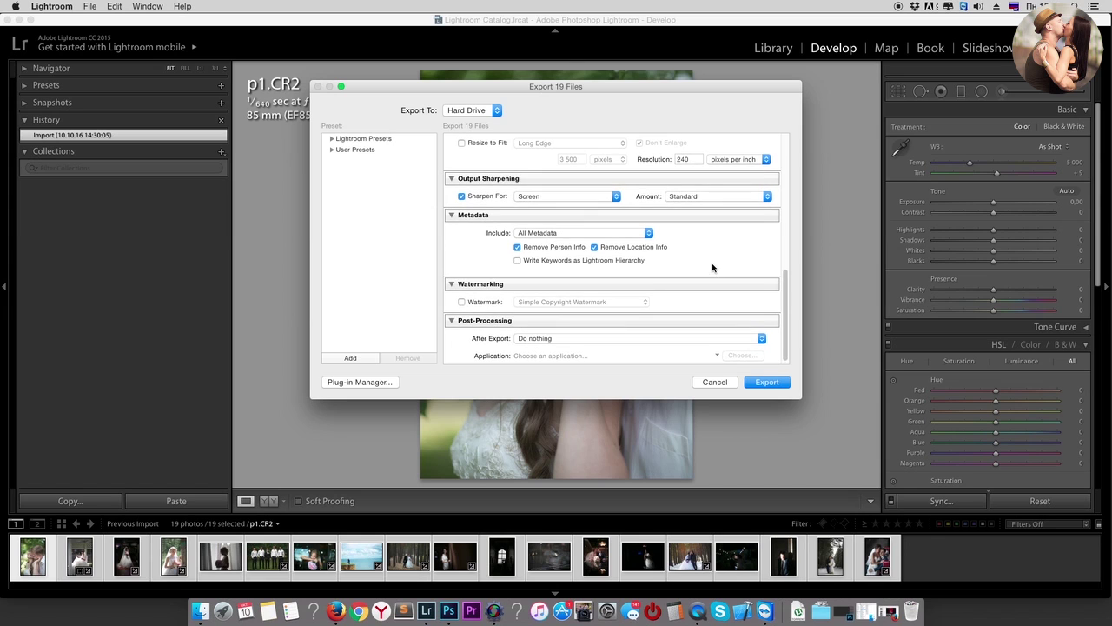
{"action": "left_click", "coordinate": [767, 386]}
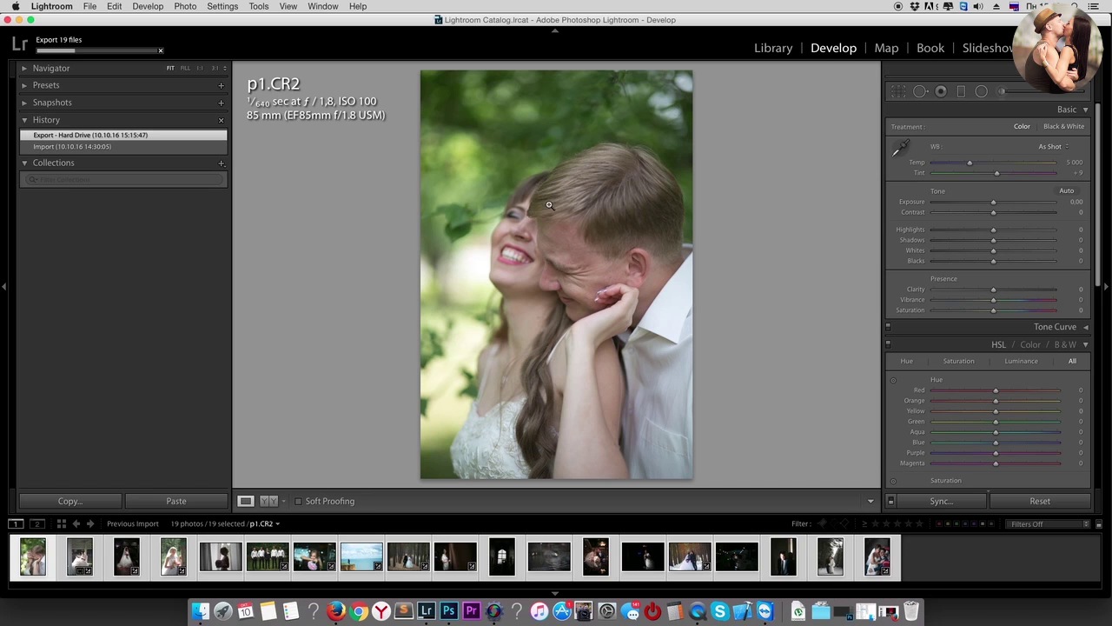
Step: Select only p1.CR2 and set its treatment to Black & White
{"action": "left_click", "coordinate": [45, 557]}
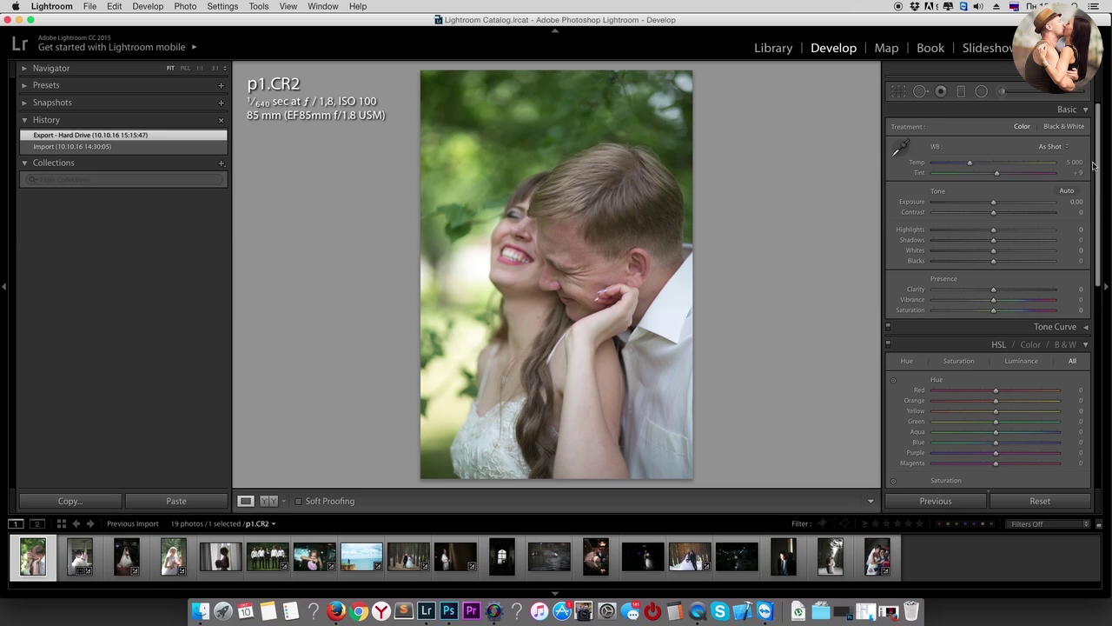
{"action": "left_click", "coordinate": [1062, 127]}
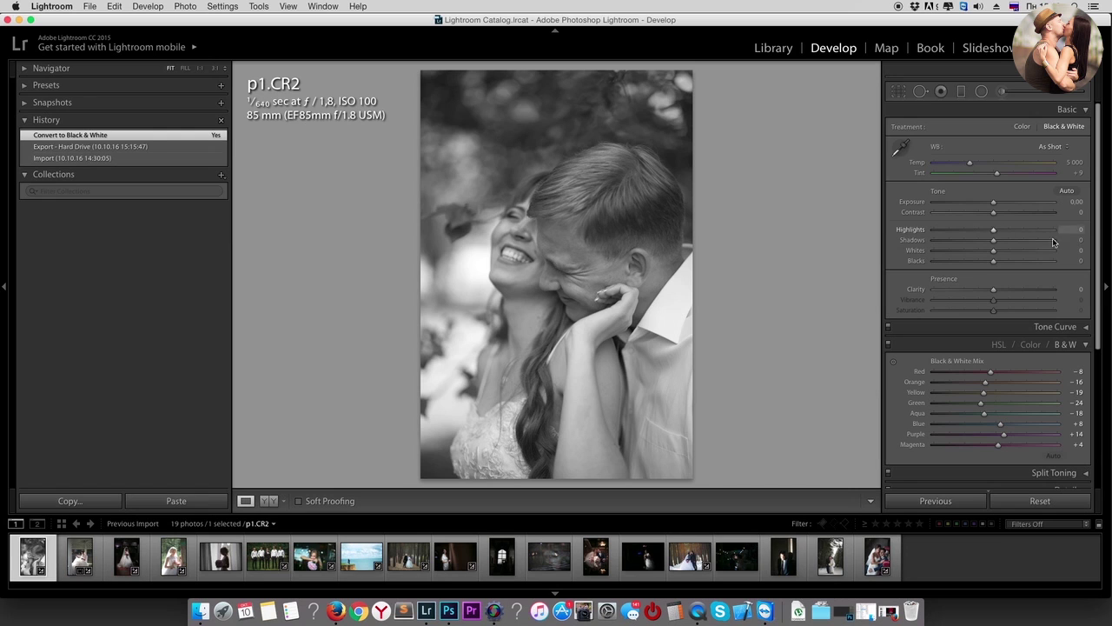
Step: Raise Contrast to +31 and Clarity to +15, comparing with the original
{"action": "scroll", "coordinate": [1097, 252], "scroll_direction": "down", "scroll_amount": 1}
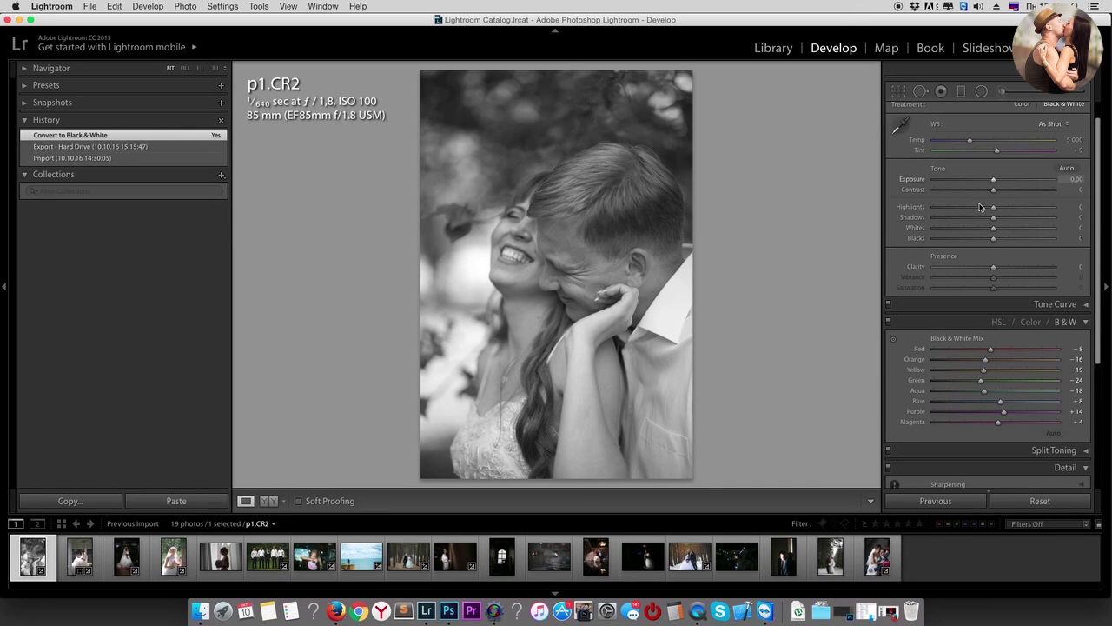
{"action": "left_click_drag", "start_coordinate": [993, 190], "coordinate": [1016, 193]}
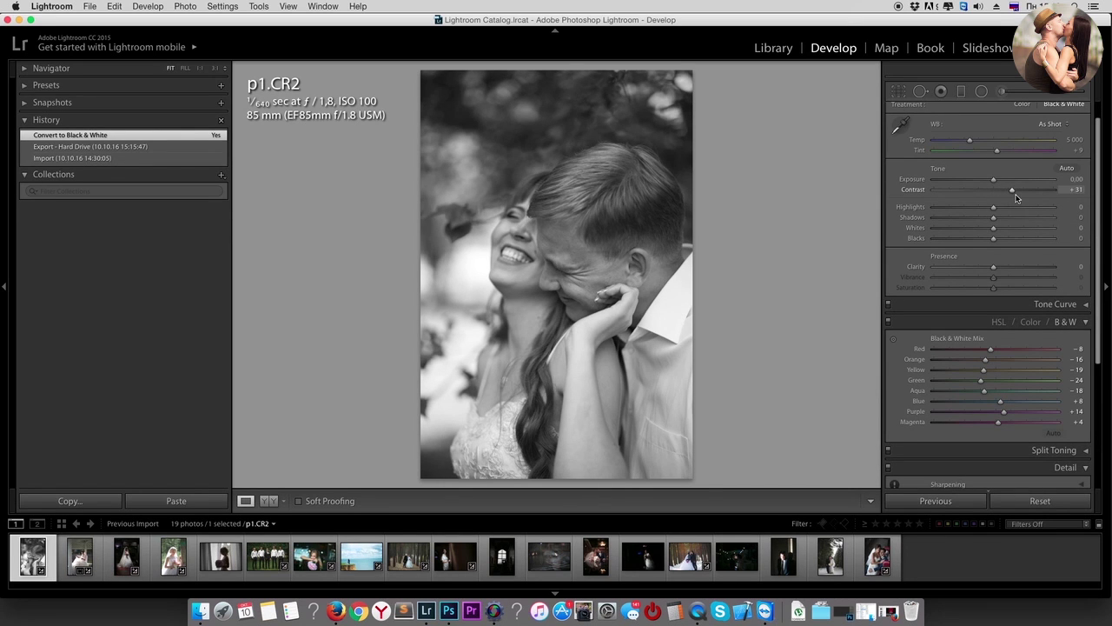
{"action": "left_click_drag", "start_coordinate": [995, 268], "coordinate": [1006, 276]}
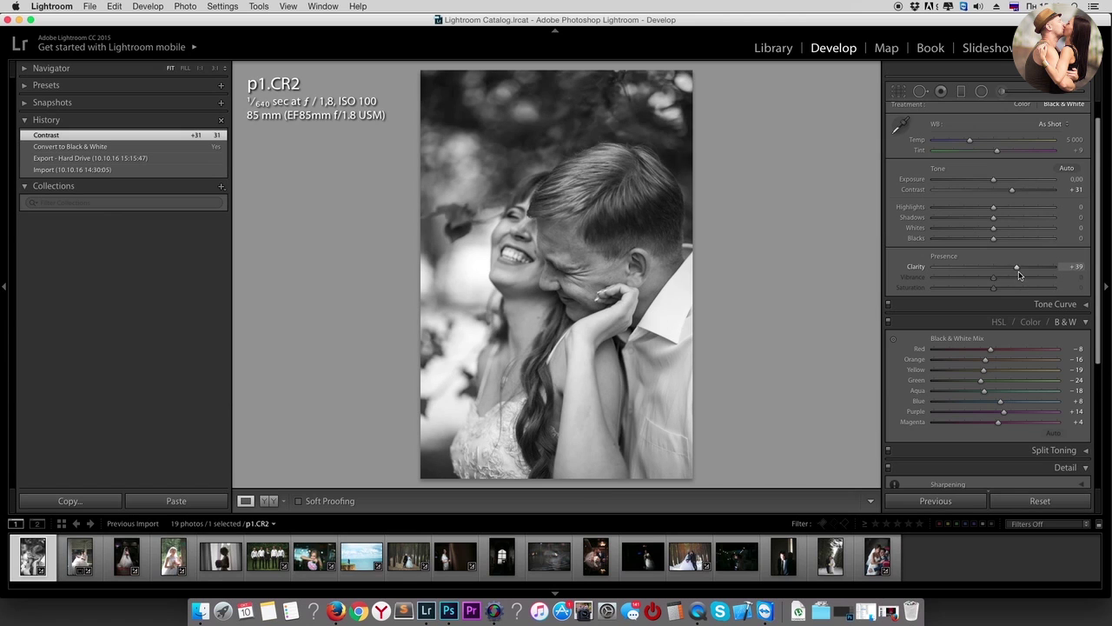
{"action": "scroll", "coordinate": [999, 275], "scroll_direction": "down", "scroll_amount": 4}
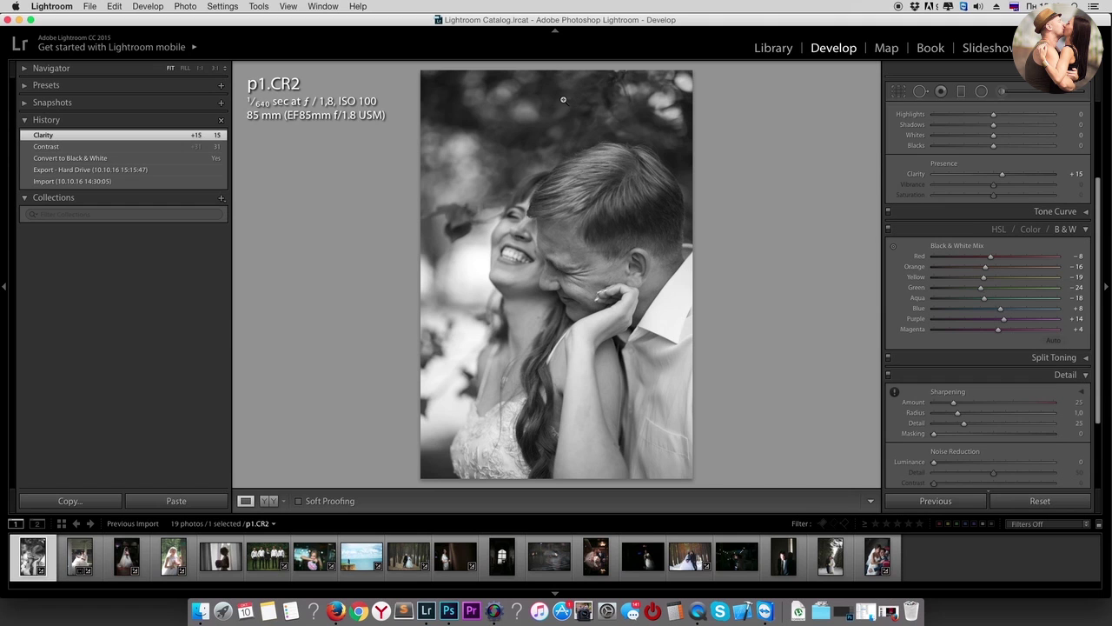
{"action": "key", "text": "backslash"}
{"action": "key", "text": "backslash"}
Step: Adjust green, orange and red in the B&W mix, and lower Temp to 6175
{"action": "left_click_drag", "start_coordinate": [973, 291], "coordinate": [972, 302]}
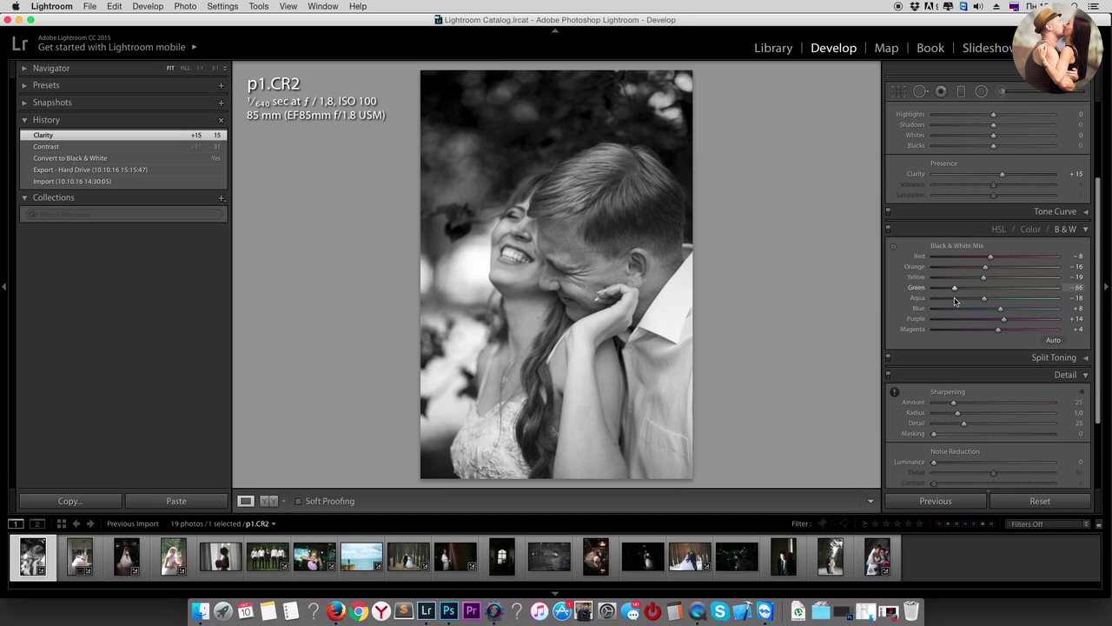
{"action": "mouse_move", "coordinate": [973, 302]}
{"action": "left_mouse_down"}
{"action": "mouse_move", "coordinate": [1004, 305]}
{"action": "mouse_move", "coordinate": [994, 305]}
{"action": "left_mouse_up"}
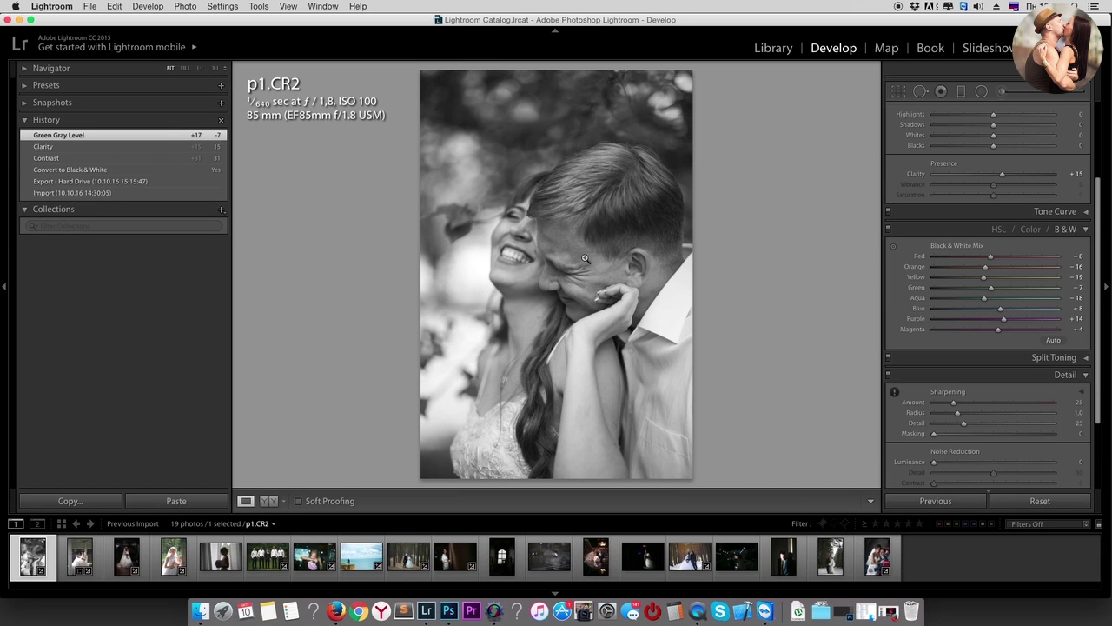
{"action": "mouse_move", "coordinate": [987, 267]}
{"action": "left_mouse_down"}
{"action": "mouse_move", "coordinate": [1000, 282]}
{"action": "mouse_move", "coordinate": [986, 279]}
{"action": "left_mouse_up"}
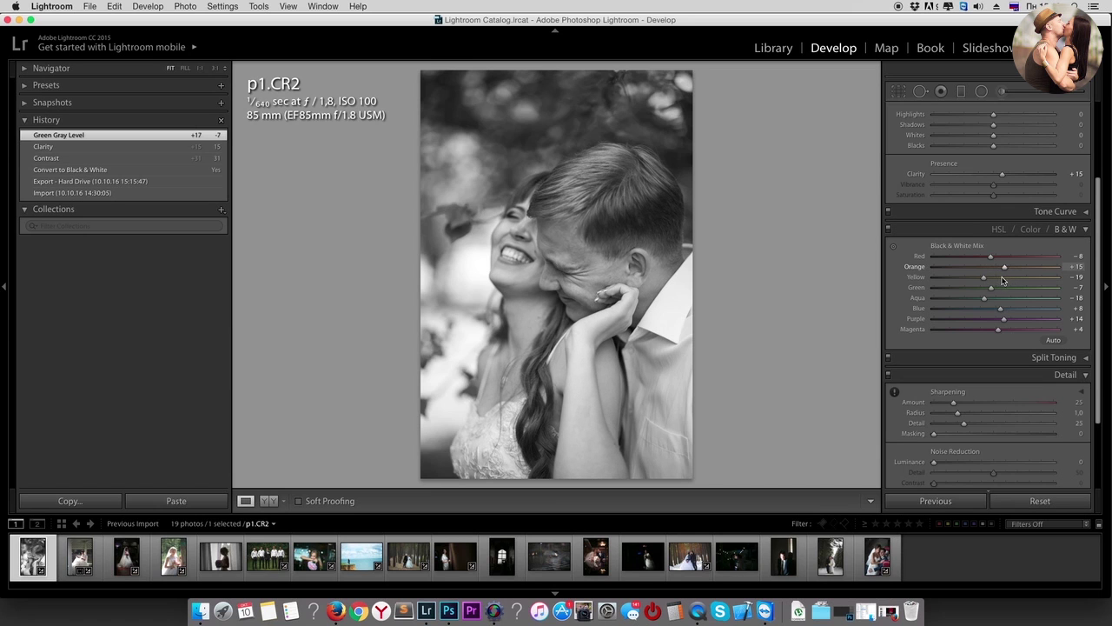
{"action": "double_click", "coordinate": [984, 267]}
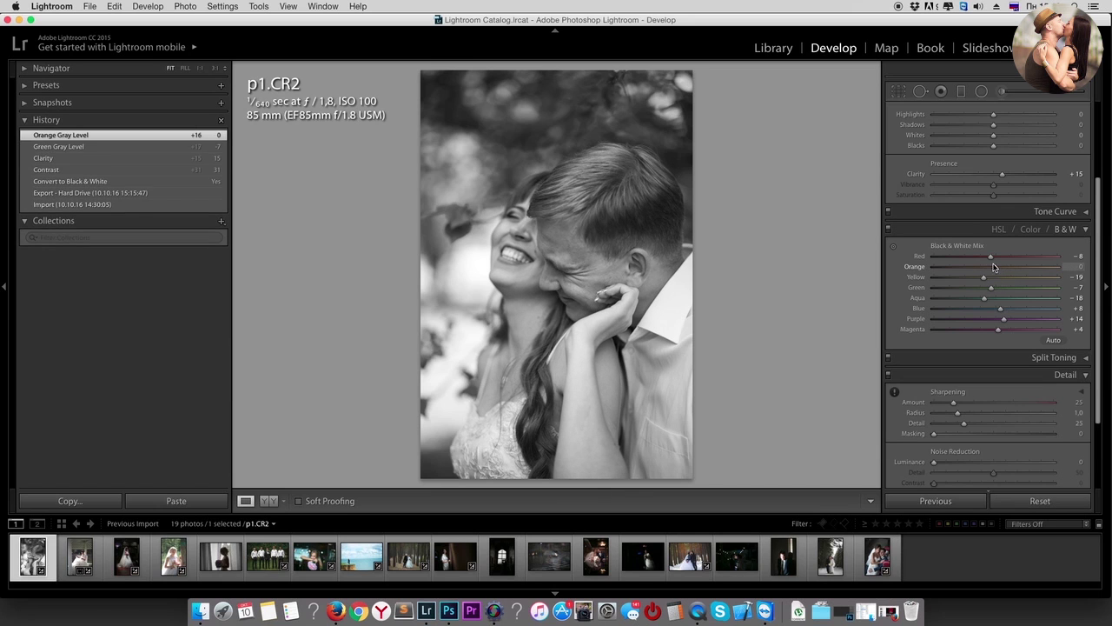
{"action": "mouse_move", "coordinate": [991, 257]}
{"action": "left_mouse_down"}
{"action": "mouse_move", "coordinate": [1023, 261]}
{"action": "mouse_move", "coordinate": [973, 259]}
{"action": "left_mouse_up"}
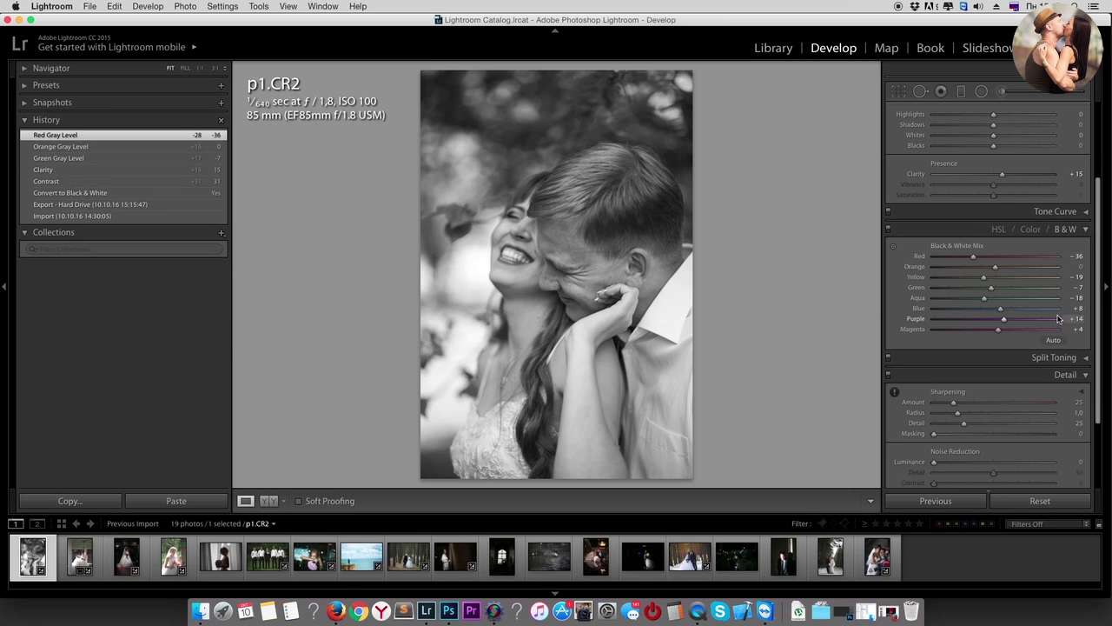
{"action": "scroll", "coordinate": [997, 320], "scroll_direction": "up", "scroll_amount": 1}
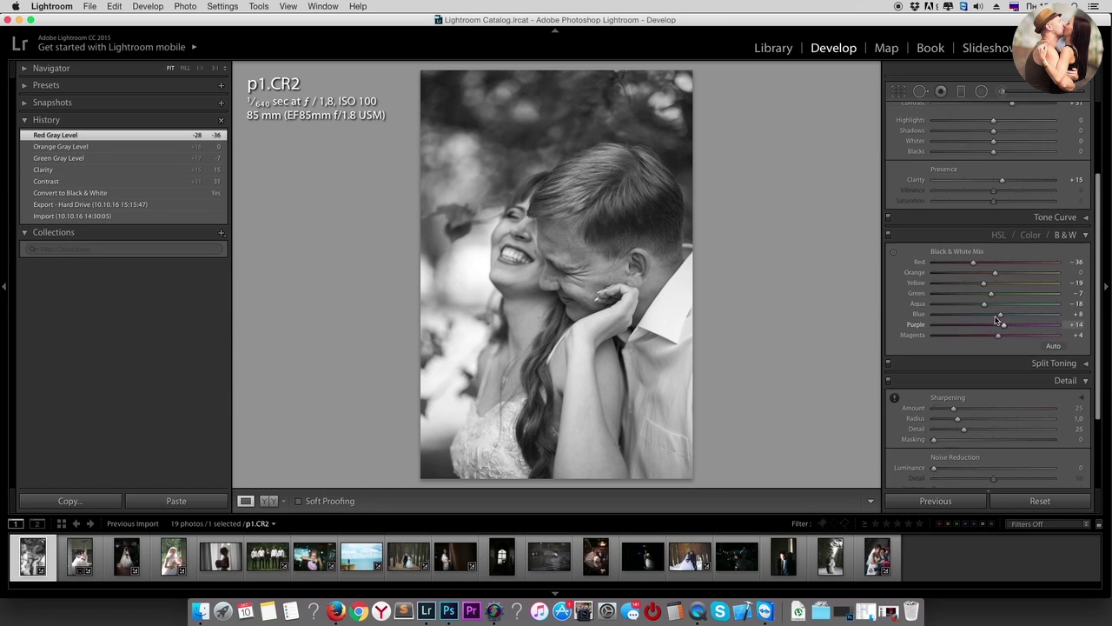
{"action": "scroll", "coordinate": [997, 320], "scroll_direction": "up", "scroll_amount": 5}
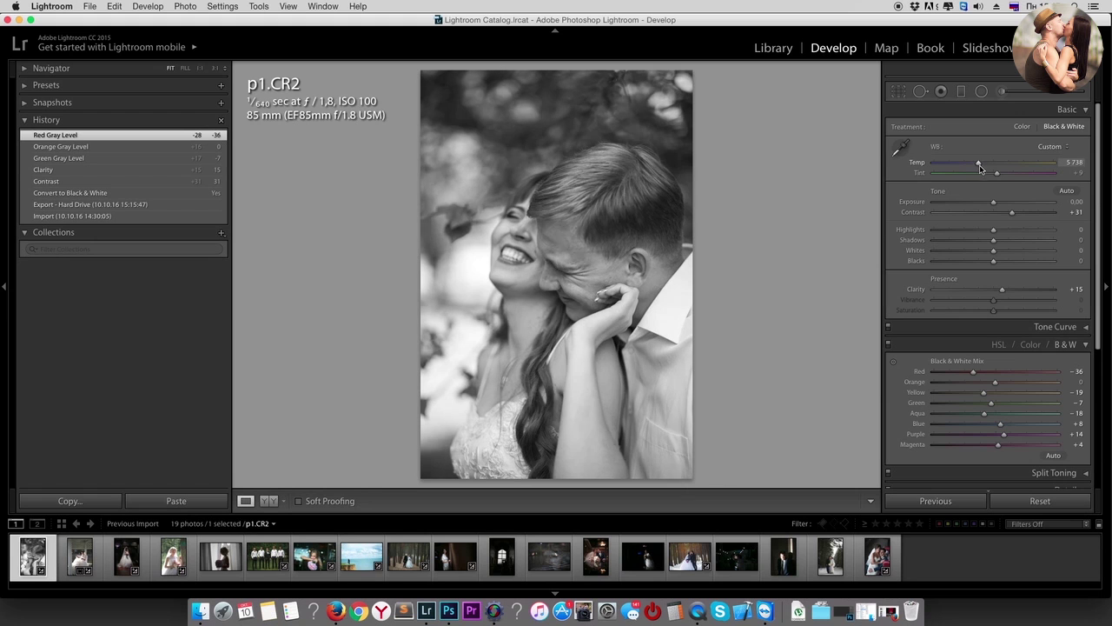
{"action": "mouse_move", "coordinate": [979, 164]}
{"action": "left_mouse_down"}
{"action": "mouse_move", "coordinate": [947, 163]}
{"action": "mouse_move", "coordinate": [1036, 178]}
{"action": "mouse_move", "coordinate": [983, 173]}
{"action": "left_mouse_up"}
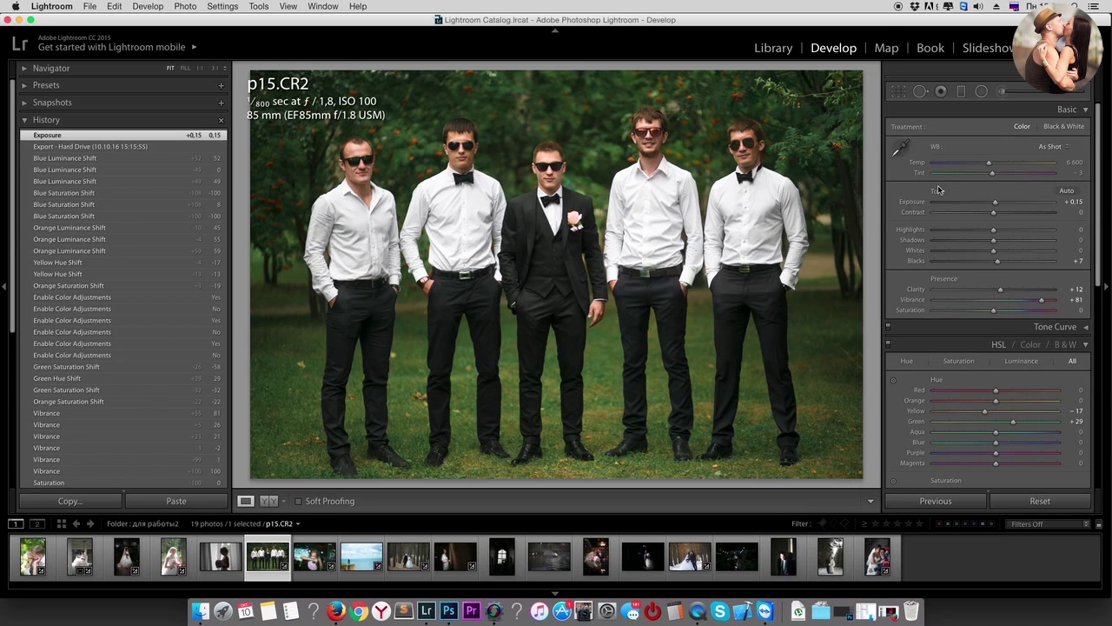
{"action": "scroll", "coordinate": [1029, 204], "scroll_direction": "down", "scroll_amount": 5}
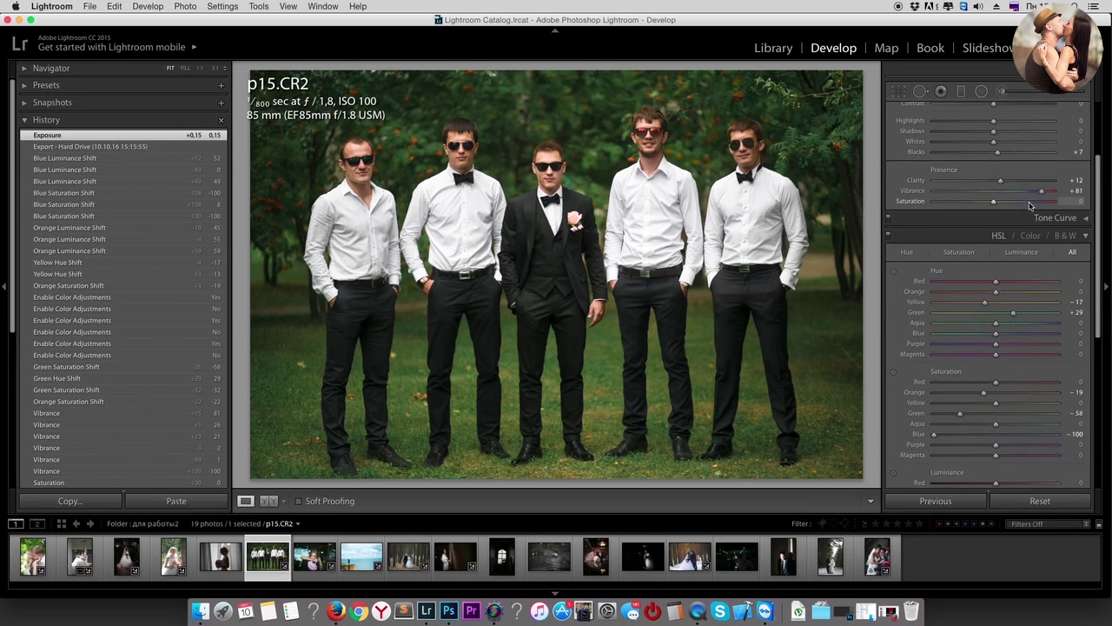
{"action": "scroll", "coordinate": [1029, 205], "scroll_direction": "down", "scroll_amount": 5}
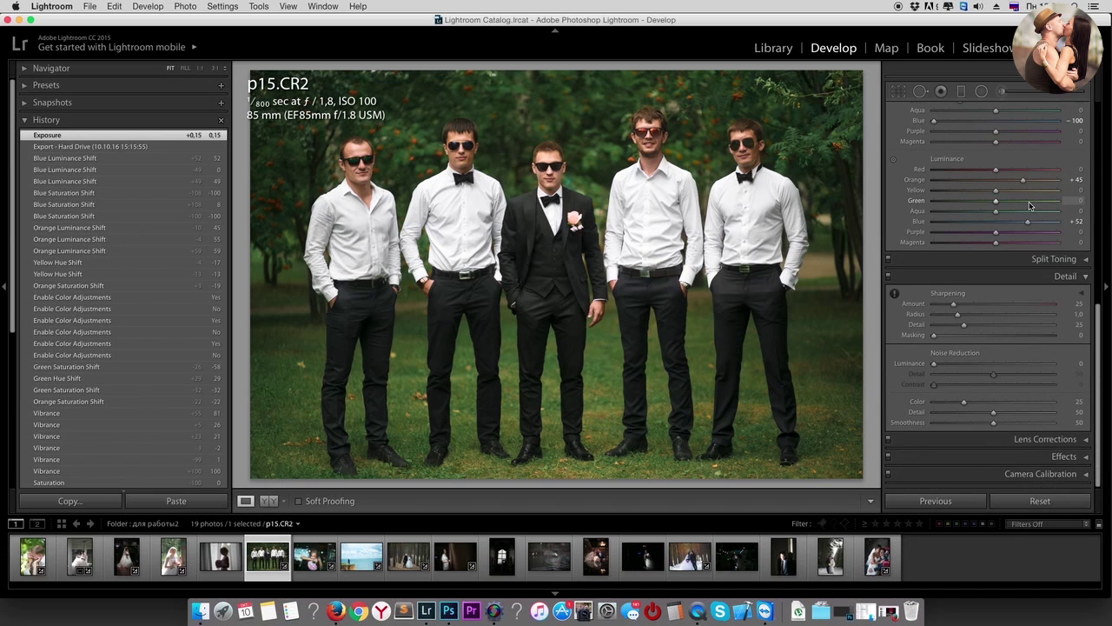
{"action": "scroll", "coordinate": [1029, 205], "scroll_direction": "up", "scroll_amount": 3}
{"action": "scroll", "coordinate": [1021, 217], "scroll_direction": "up", "scroll_amount": 4}
{"action": "scroll", "coordinate": [1012, 230], "scroll_direction": "up", "scroll_amount": 3}
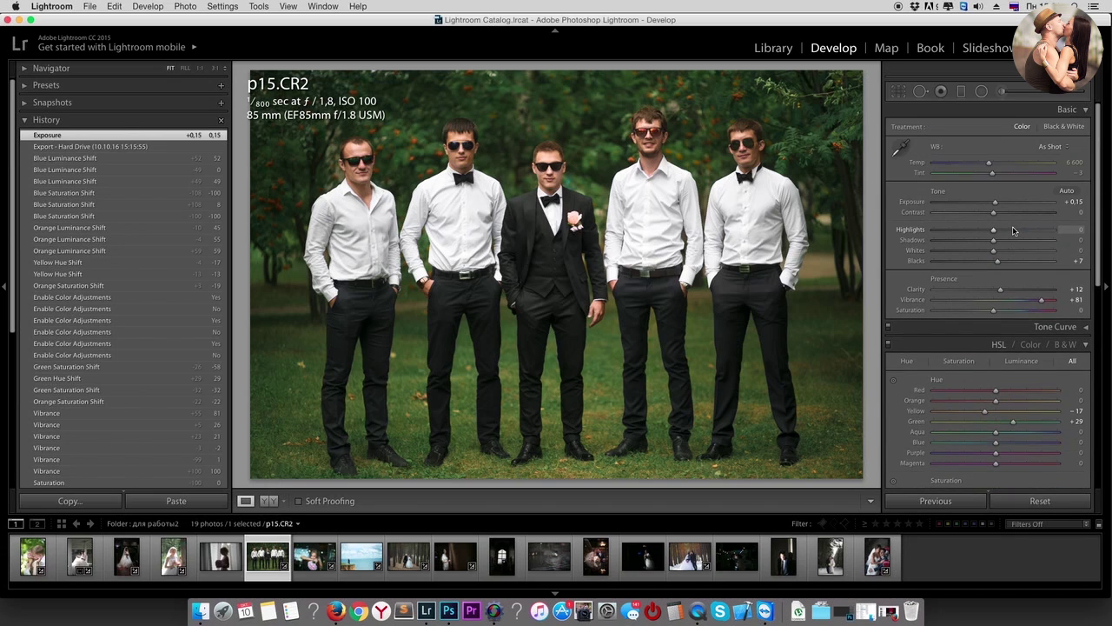